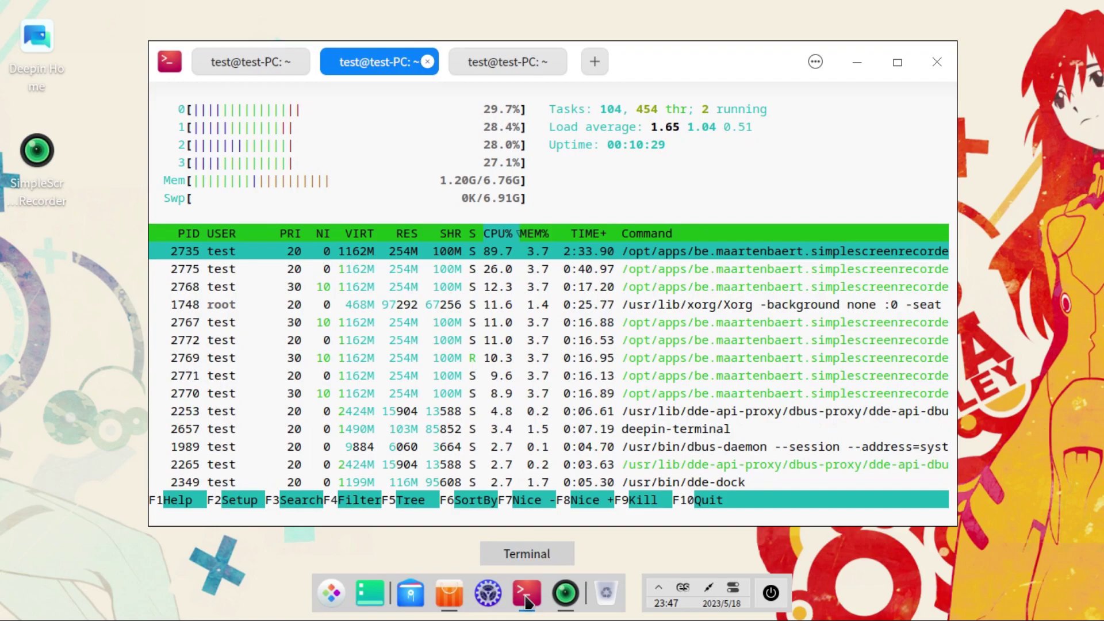
Step: Switch to the terminal tab showing the failed 'sudo apt install screenfetch' attempt
left_click(501, 64)
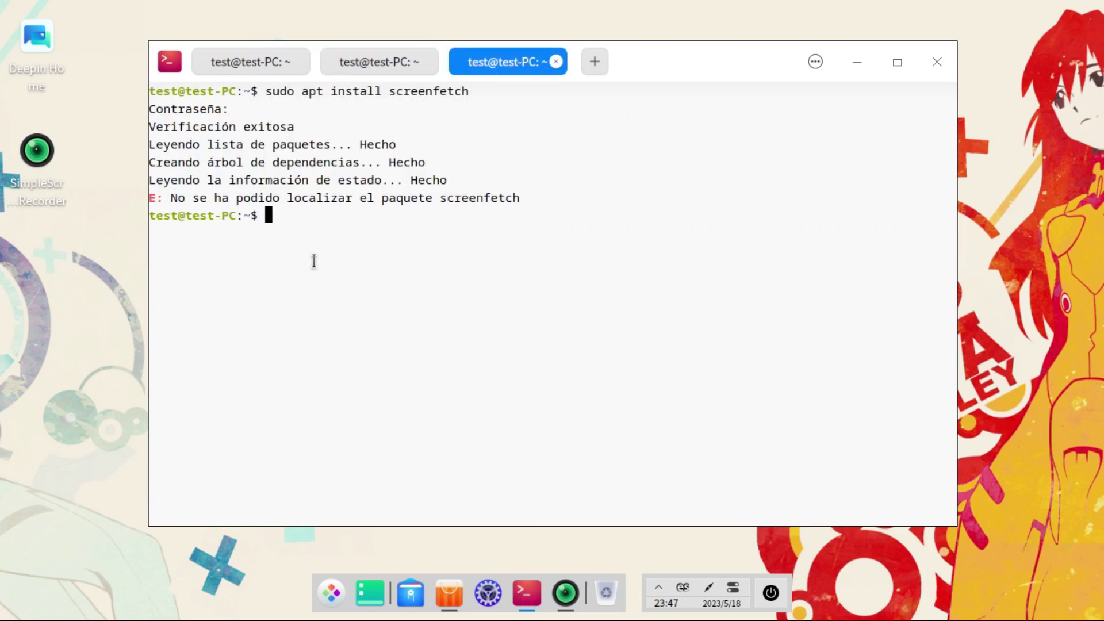
Step: Rerun the apt install with btop in place of screenfetch
key("Up")
key("BackSpace")
key("BackSpace")
key("BackSpace")
key("BackSpace")
key("BackSpace")
key("BackSpace")
key("BackSpace")
key("BackSpace")
key("BackSpace")
key("BackSpace")
key("BackSpace")
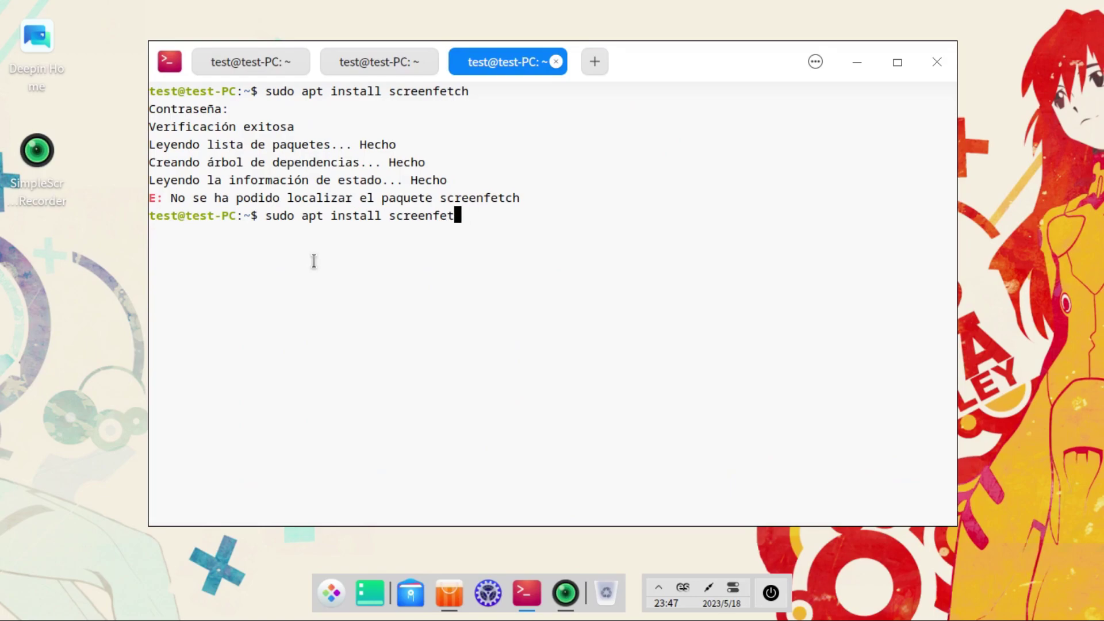
type("btop")
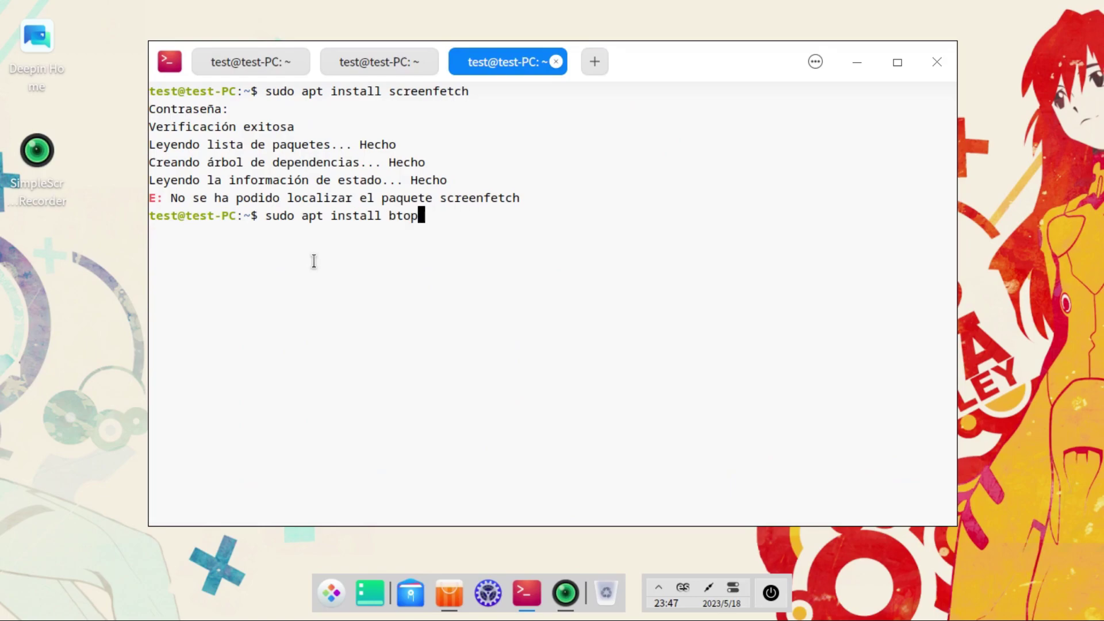
key("Return")
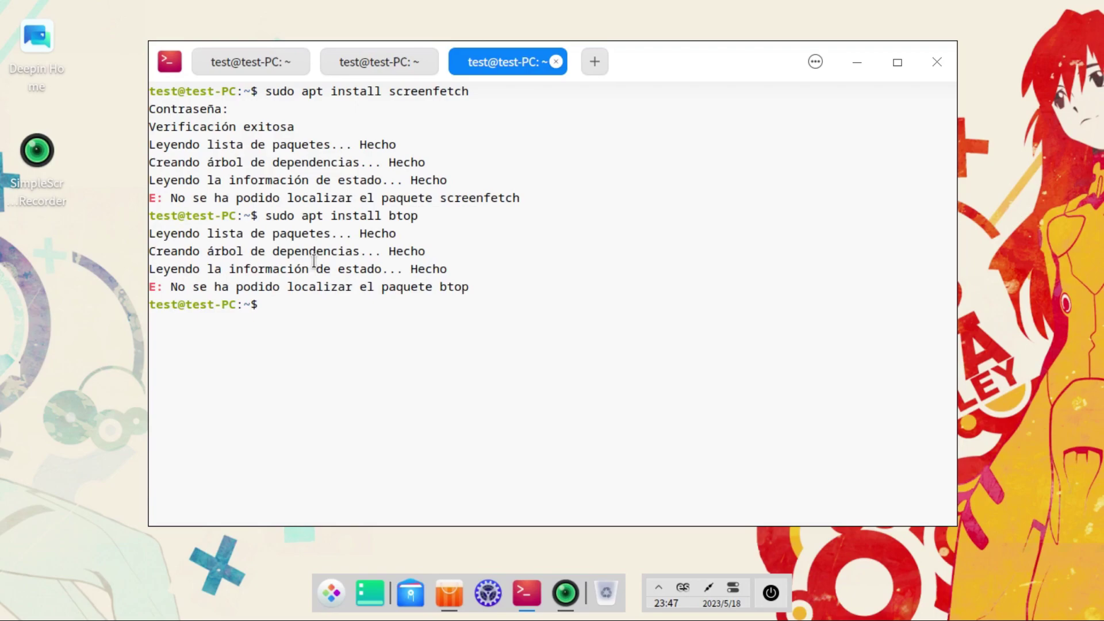
Step: Retry the install as bpytop, then minimize the terminal
key("Up")
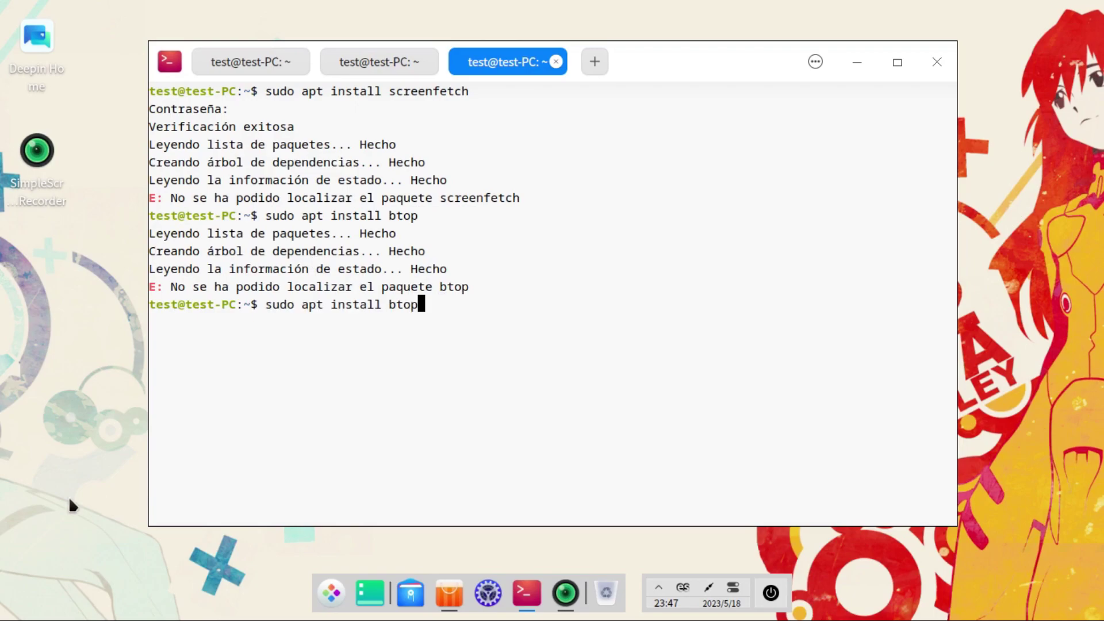
key("Left")
key("Left")
key("Left")
type("py")
key("Return")
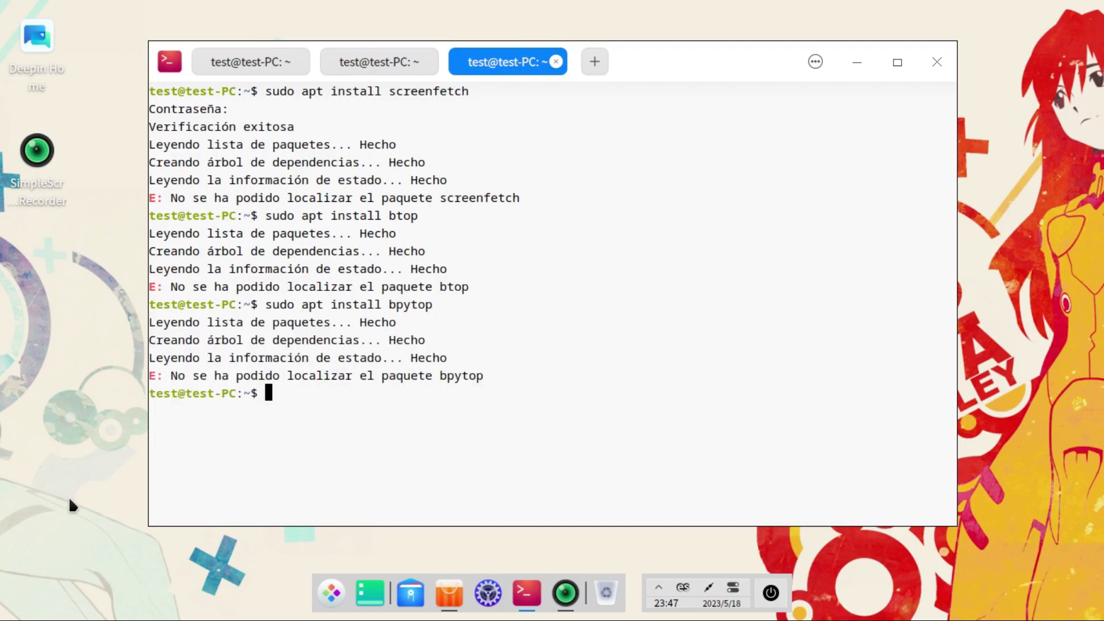
left_click(857, 63)
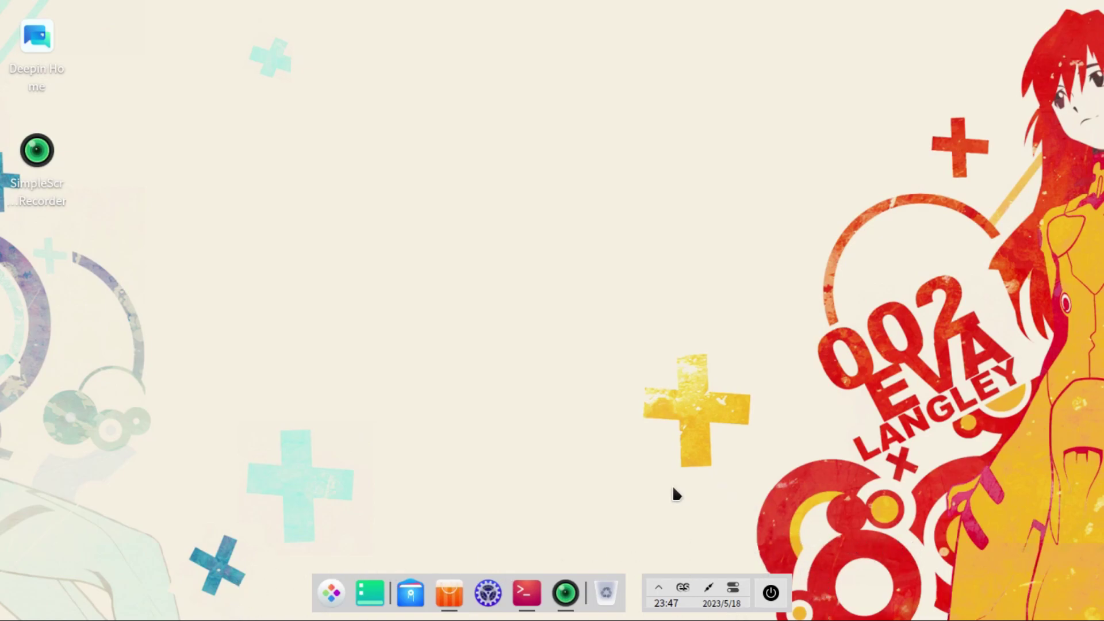
Step: Toggle the application launcher open and closed a few times, scrolling its grid once
left_click(338, 591)
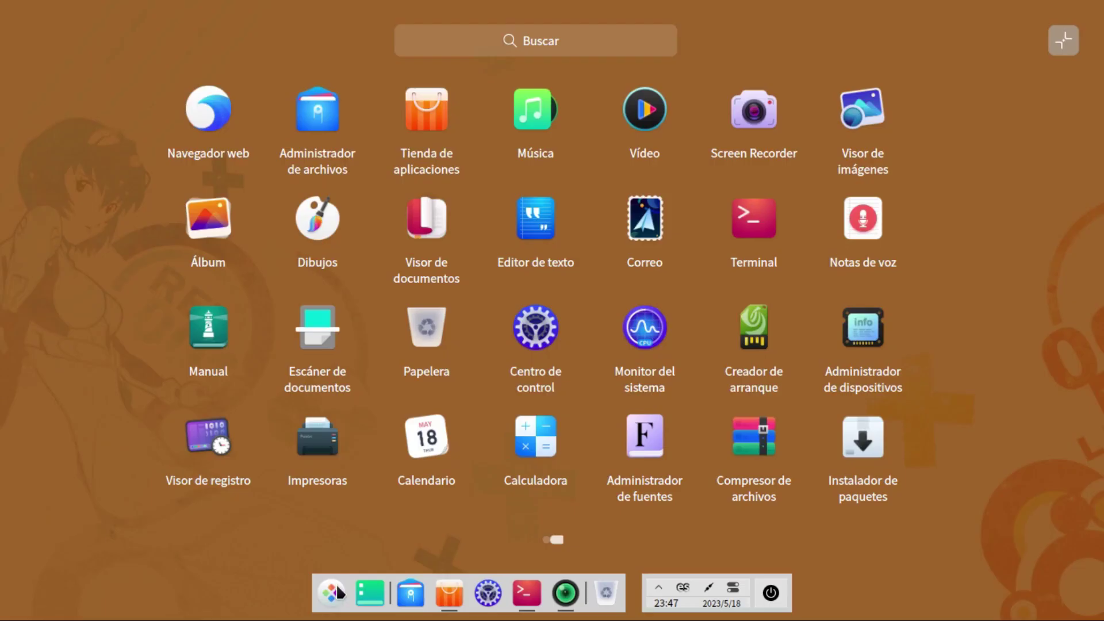
scroll(339, 592, "down", 1)
left_click(338, 591)
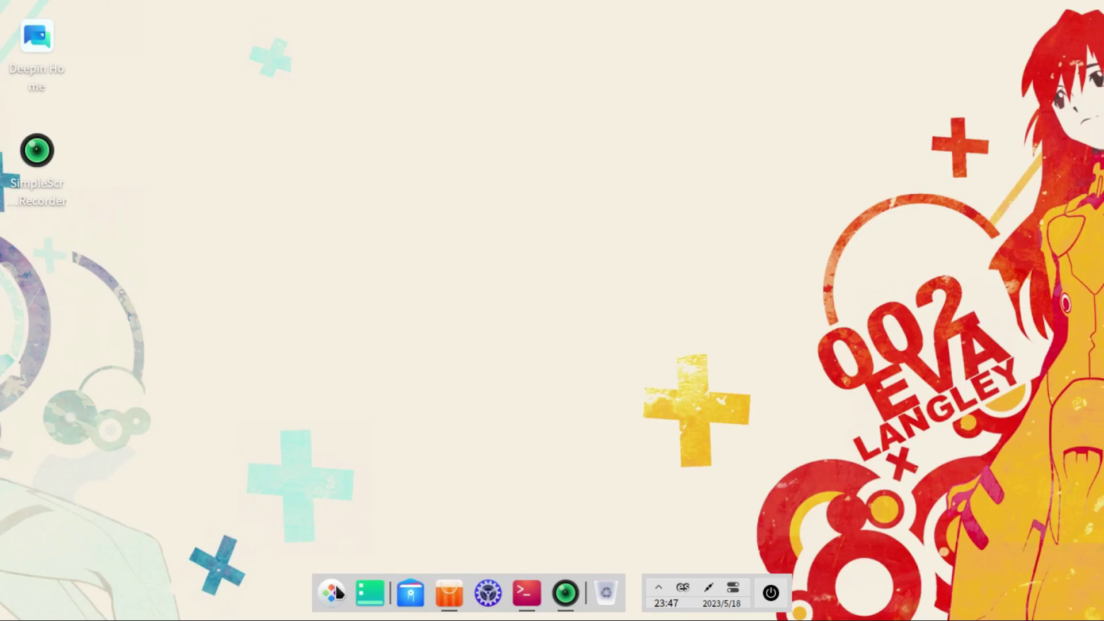
left_click(338, 591)
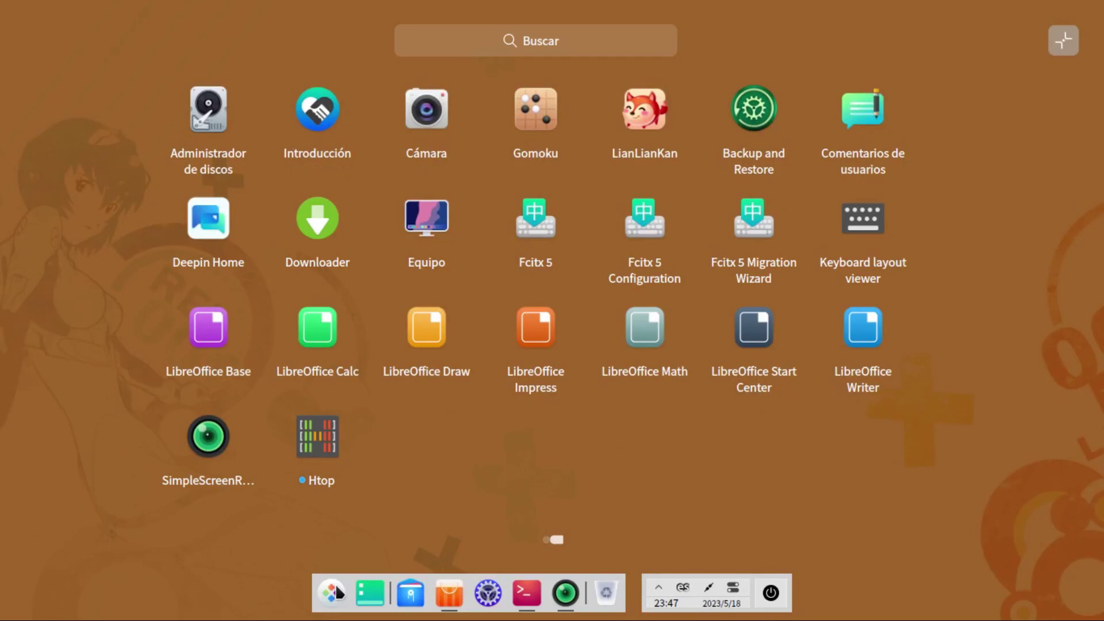
left_click(338, 591)
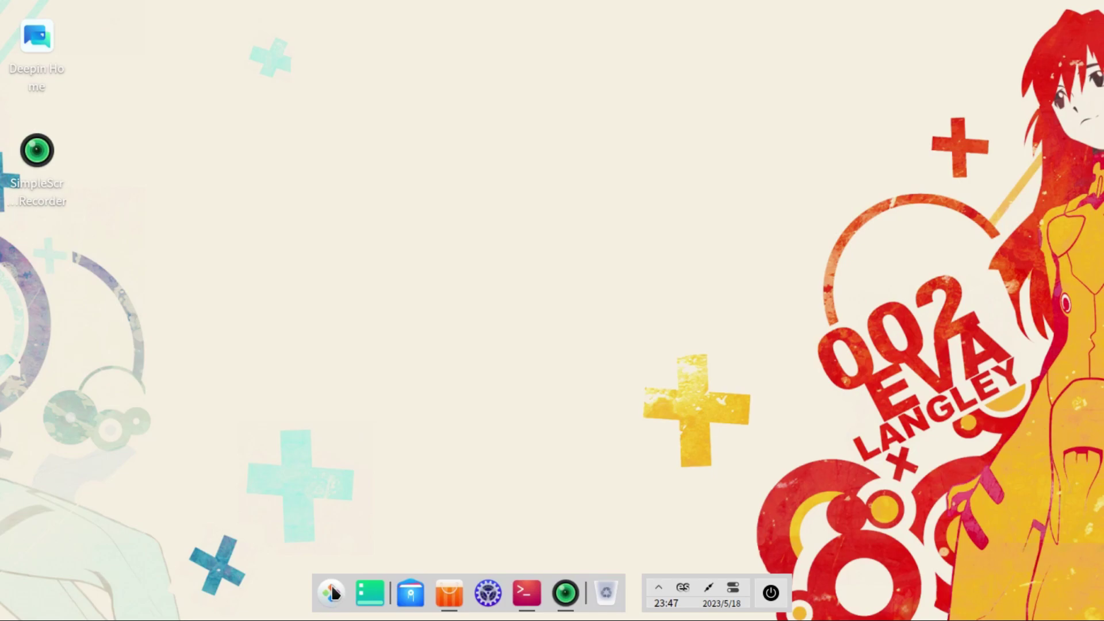
Step: Reopen the launcher, scroll between its app pages, and start Navegador web
left_click(335, 593)
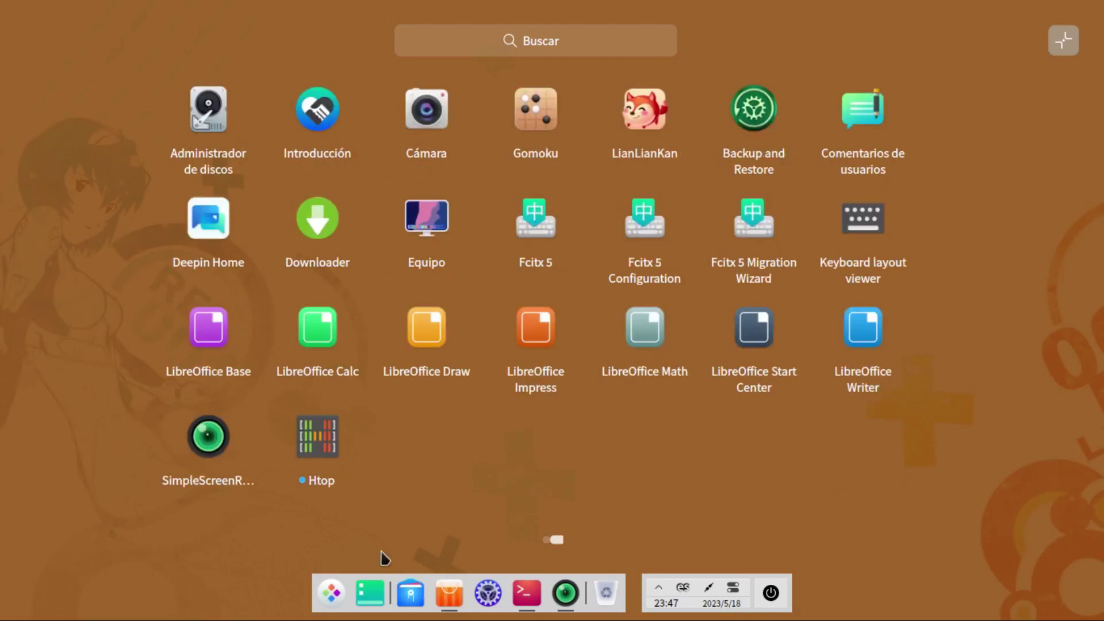
scroll(538, 267, "up", 1)
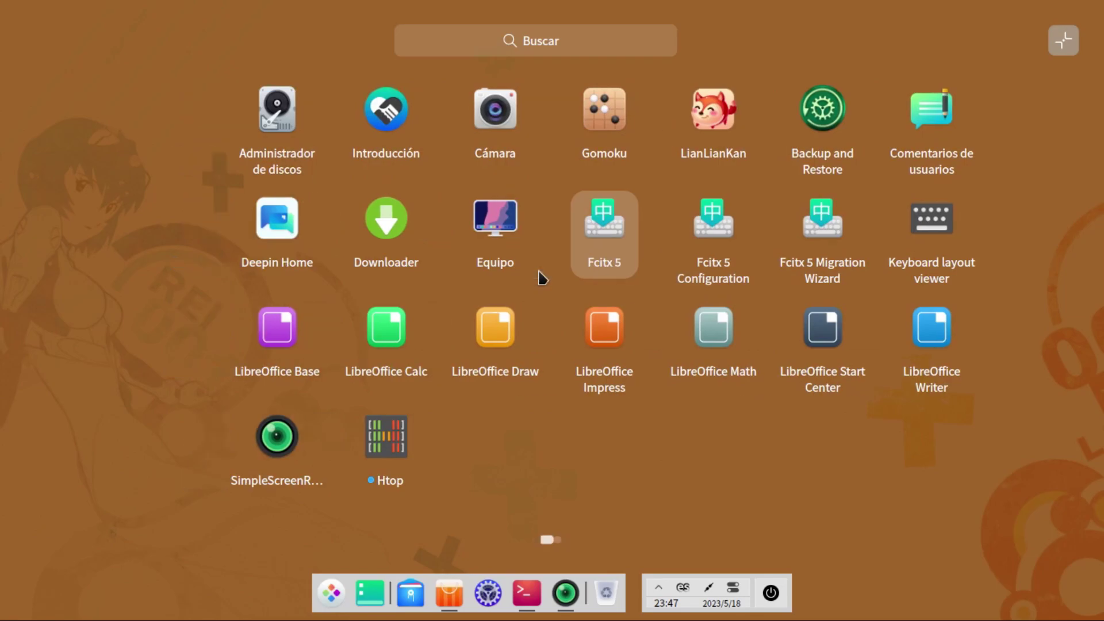
scroll(540, 279, "down", 1)
scroll(537, 279, "up", 1)
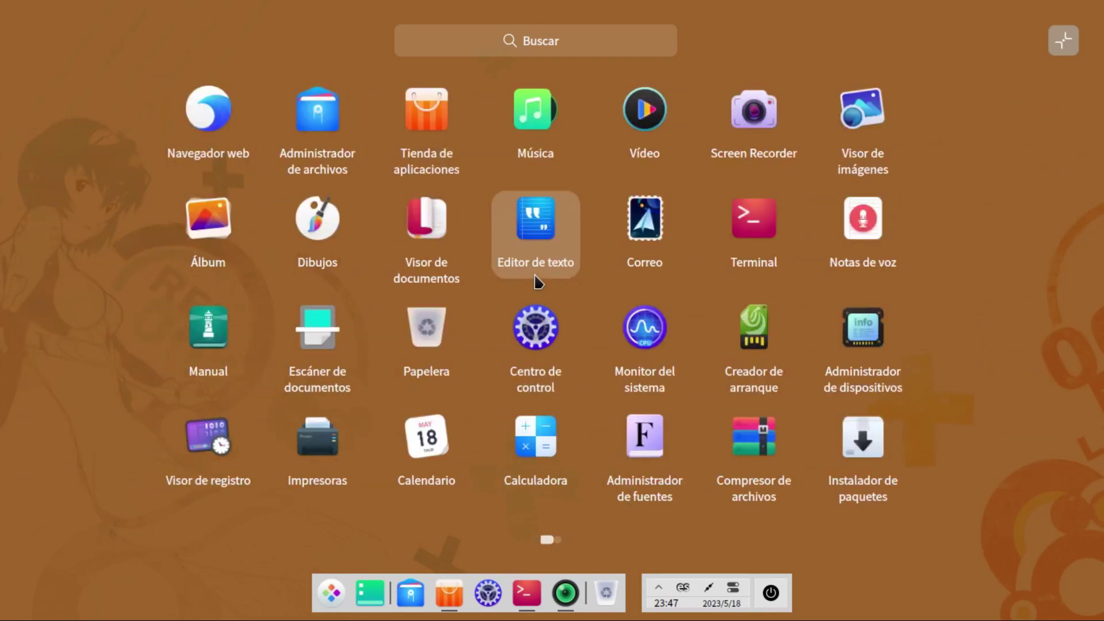
scroll(538, 282, "down", 1)
scroll(538, 282, "up", 1)
scroll(534, 279, "down", 1)
scroll(532, 273, "up", 1)
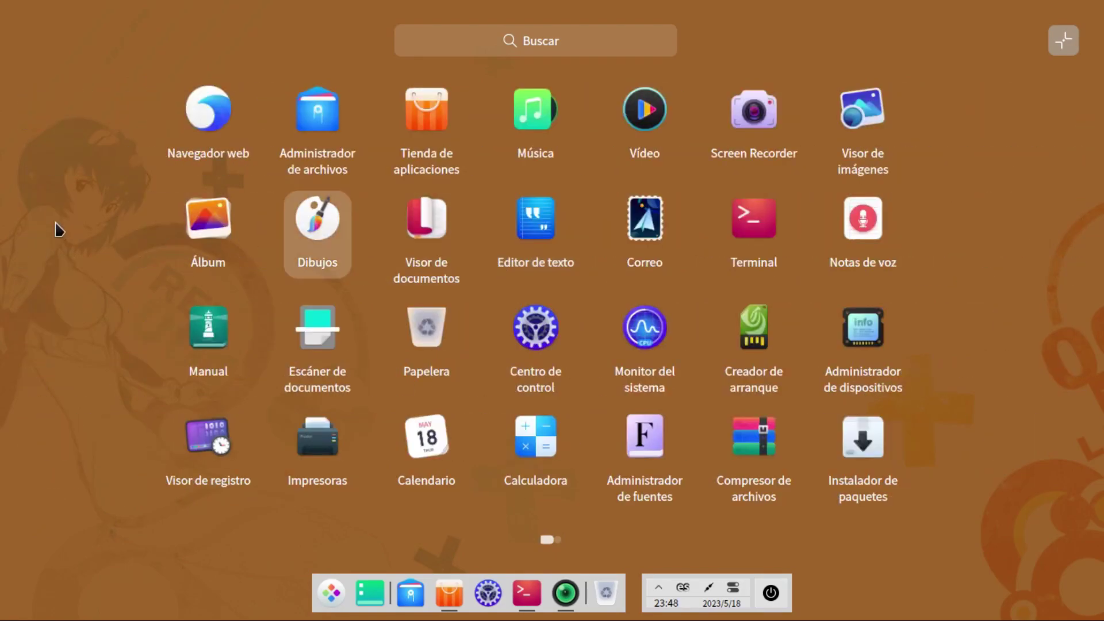
left_click(228, 122)
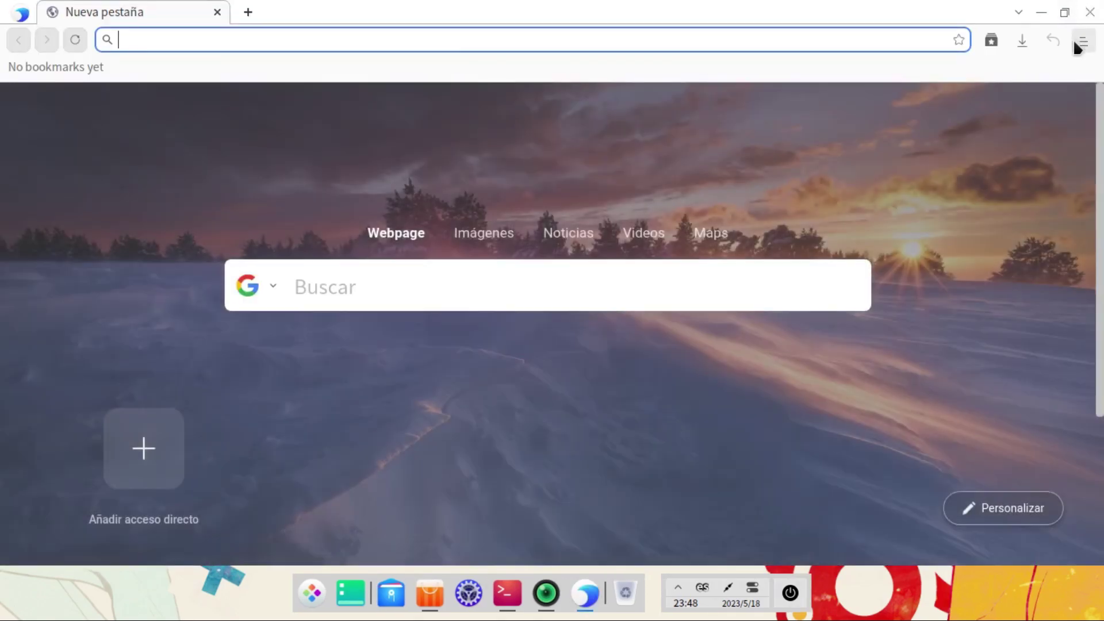
Step: Check browser version 6.0.22 (64 bits) on the Información page and open a new tab
left_click(1076, 41)
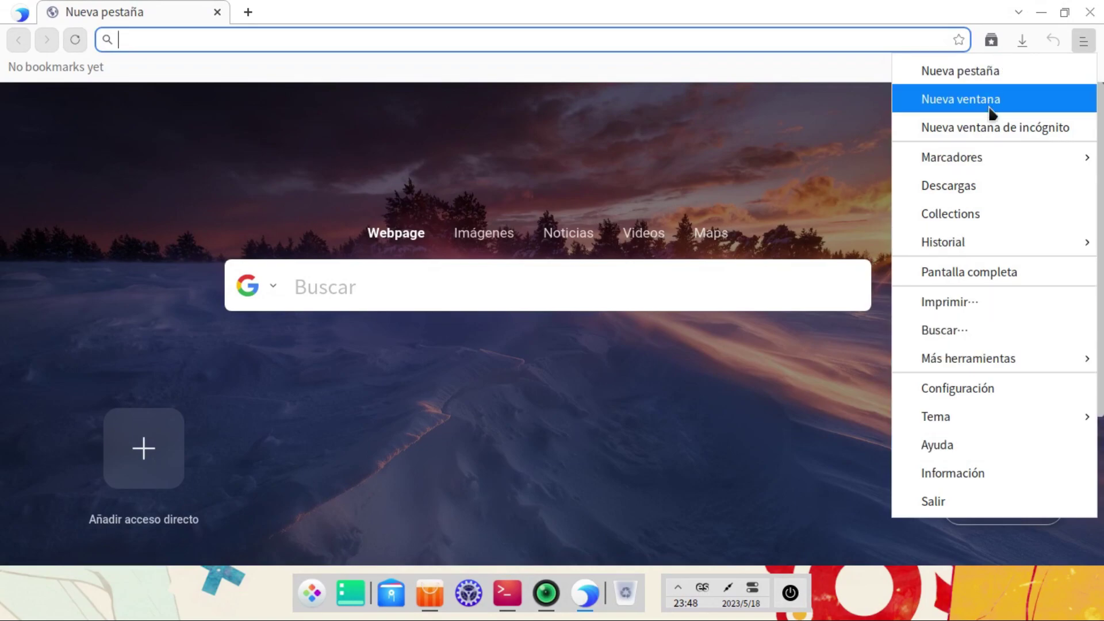
left_click(977, 479)
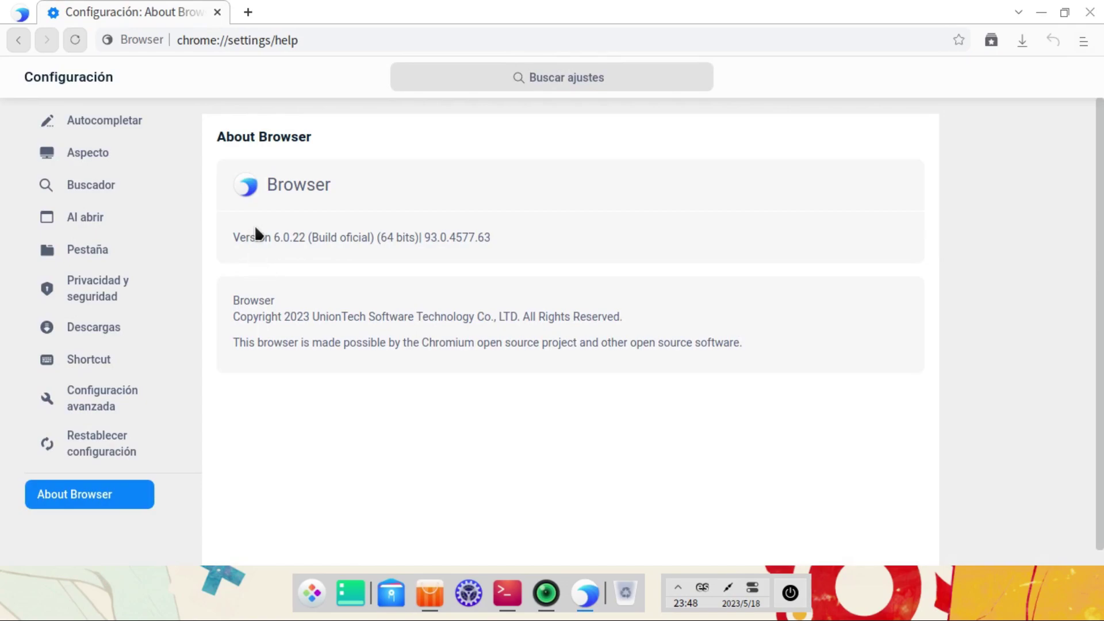
left_click_drag(251, 244, 408, 242)
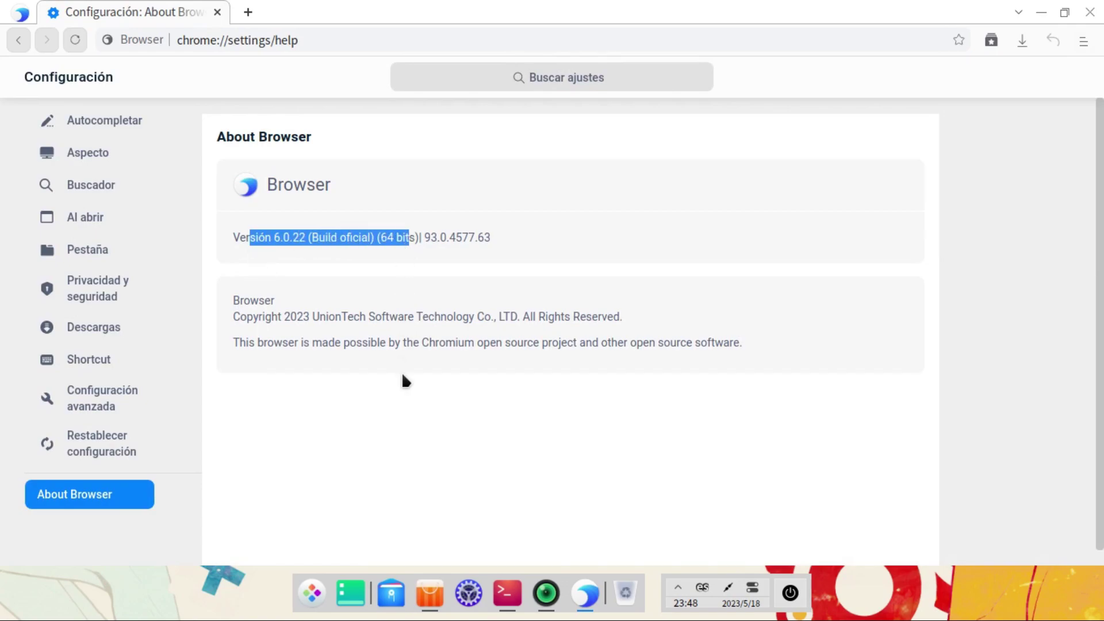
left_click(248, 12)
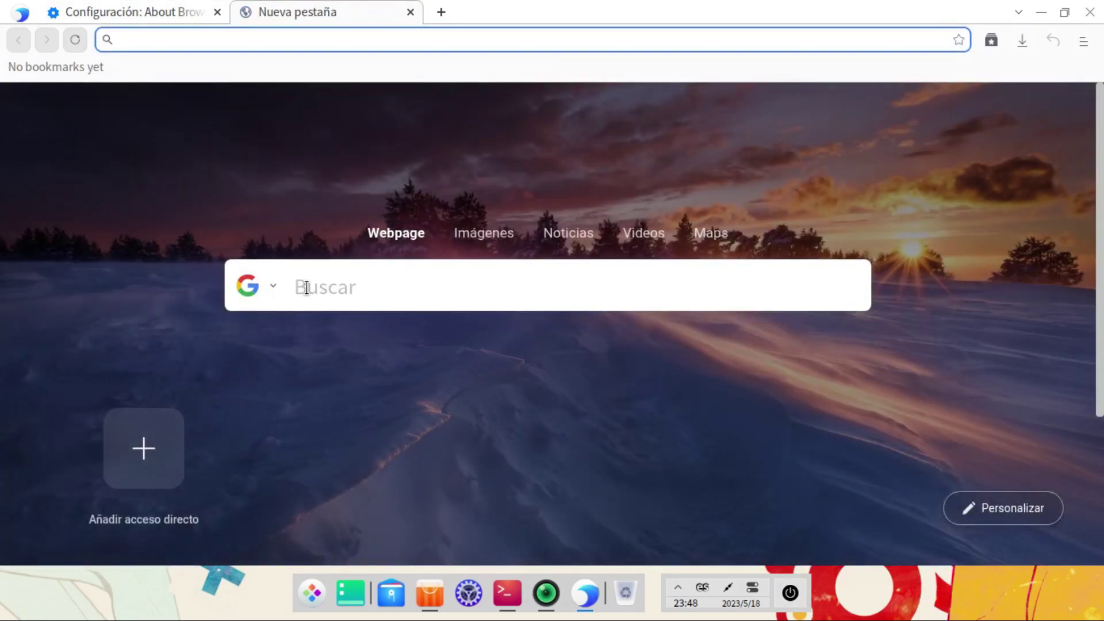
Step: Search Google for youtube and open the YouTube site
left_click(300, 290)
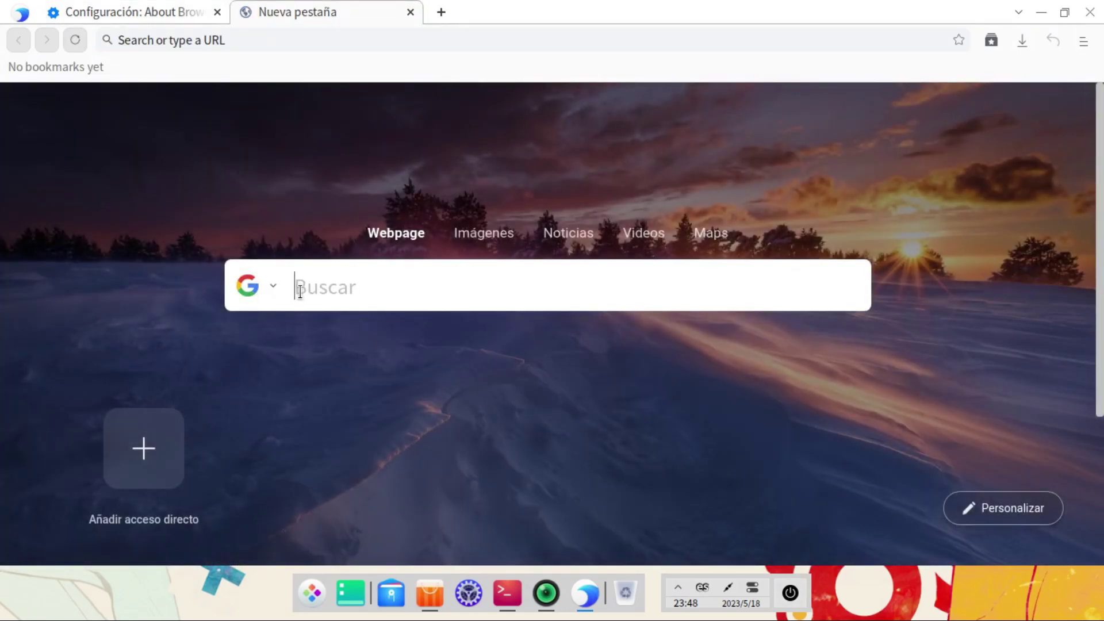
type("y")
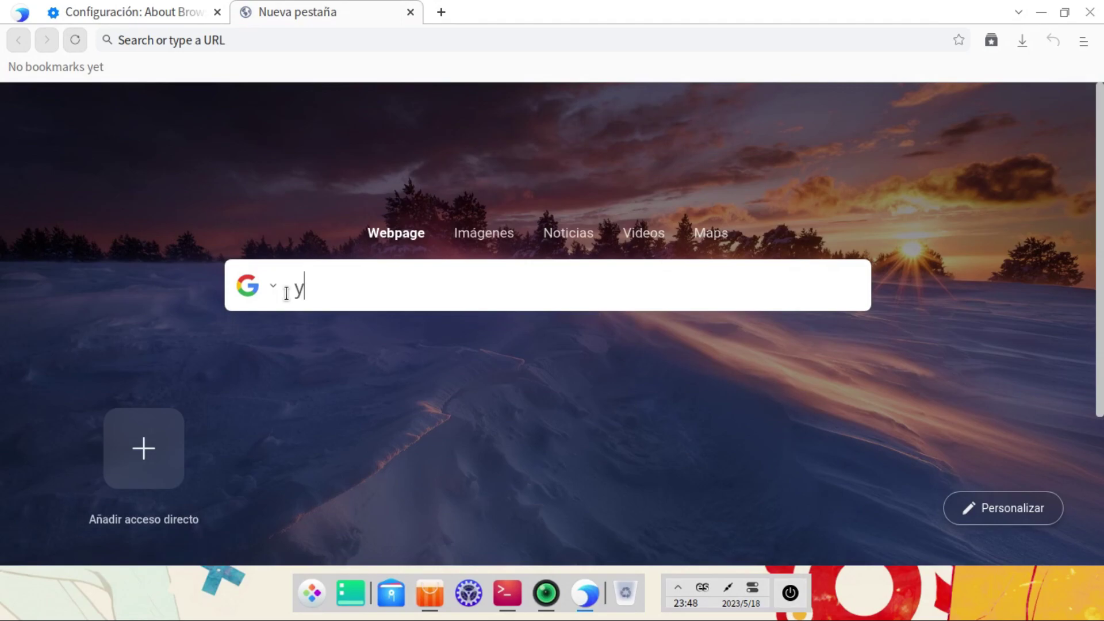
type("outube")
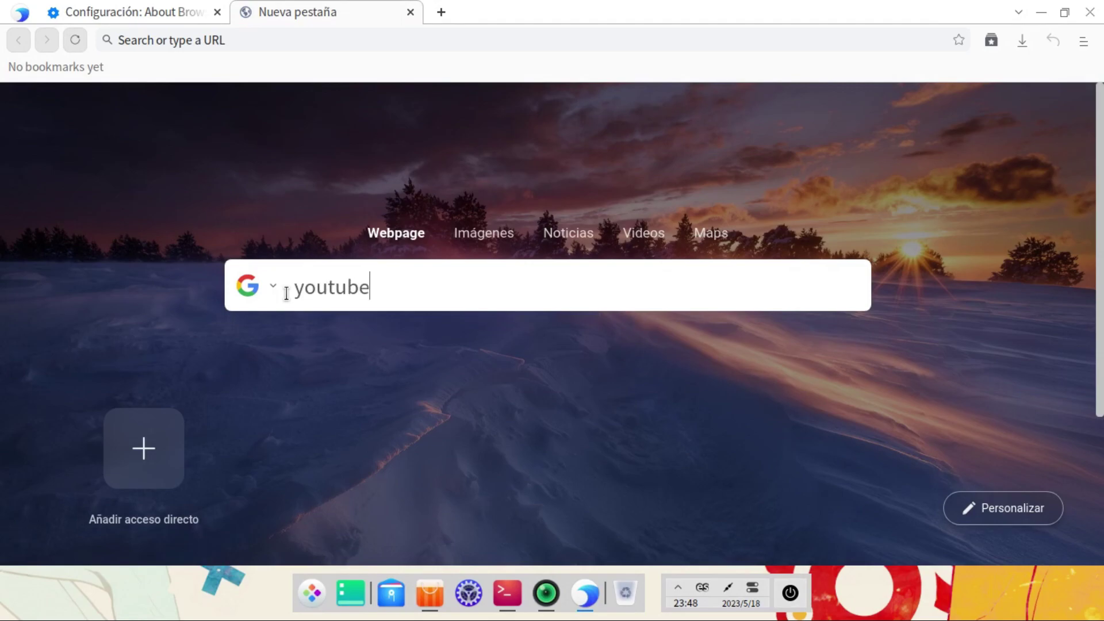
key("Return")
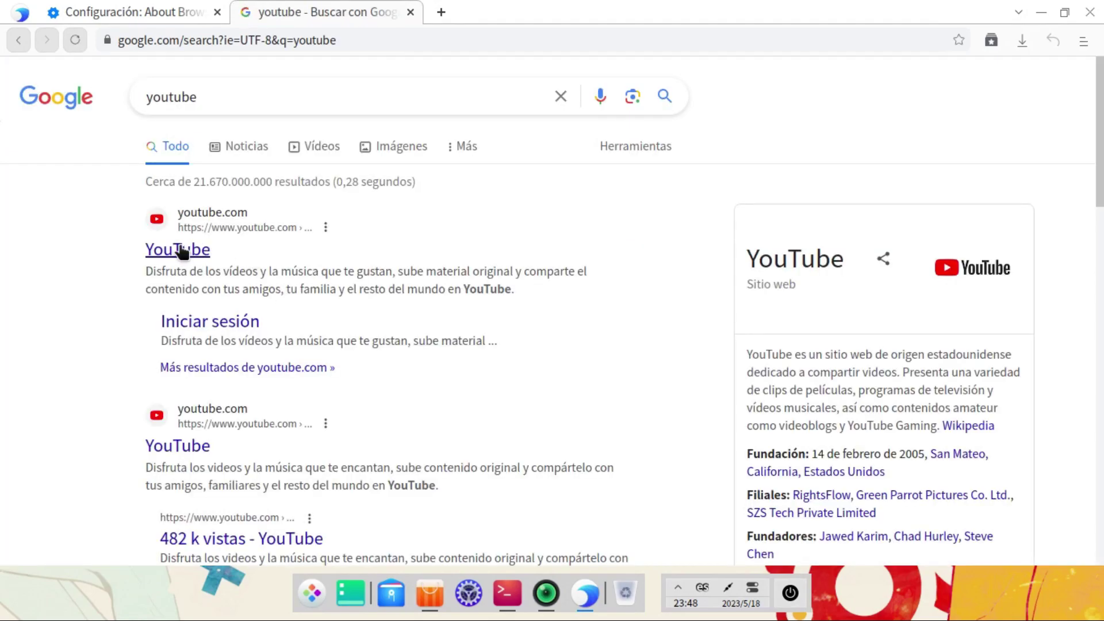
left_click(180, 253)
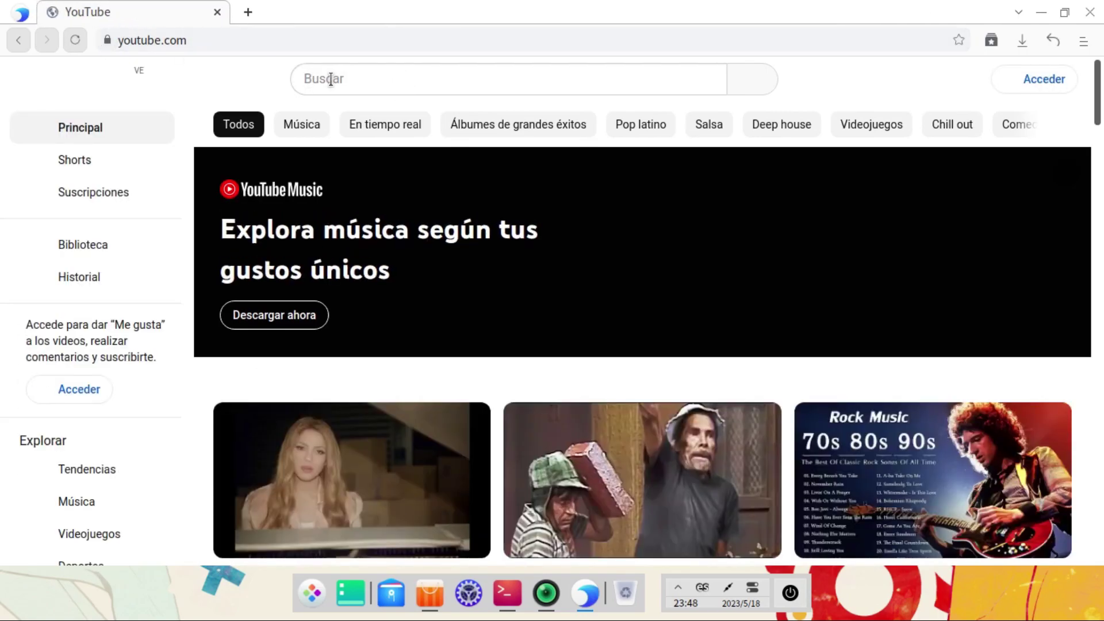
Step: Search YouTube for 'manos y maquinas entre videos'
type("manos y maquinas en")
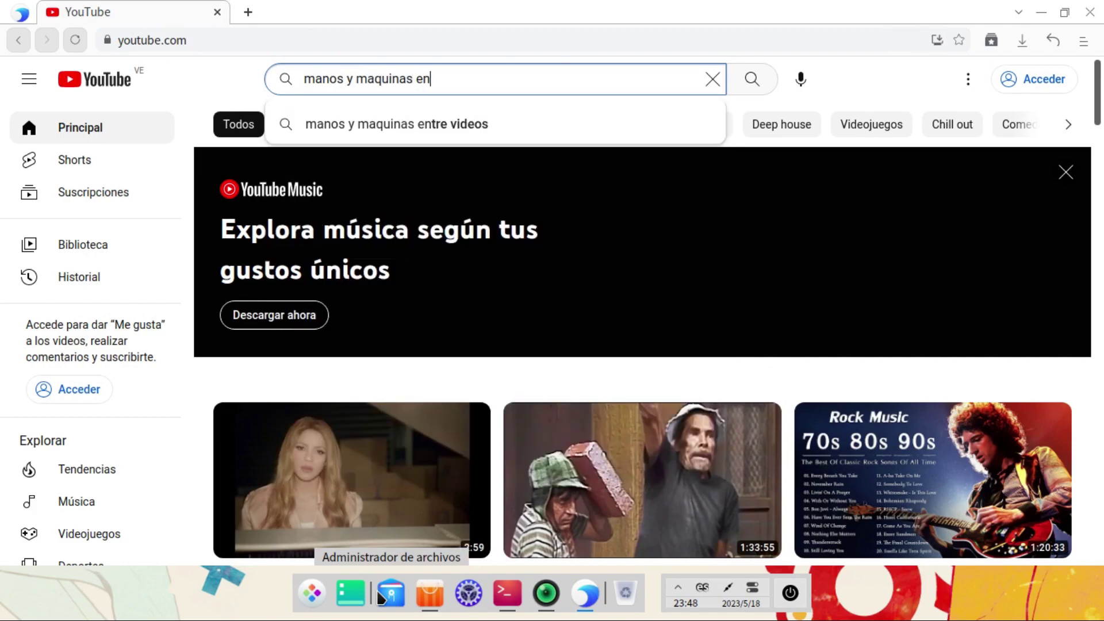
type("tre videos")
key("Return")
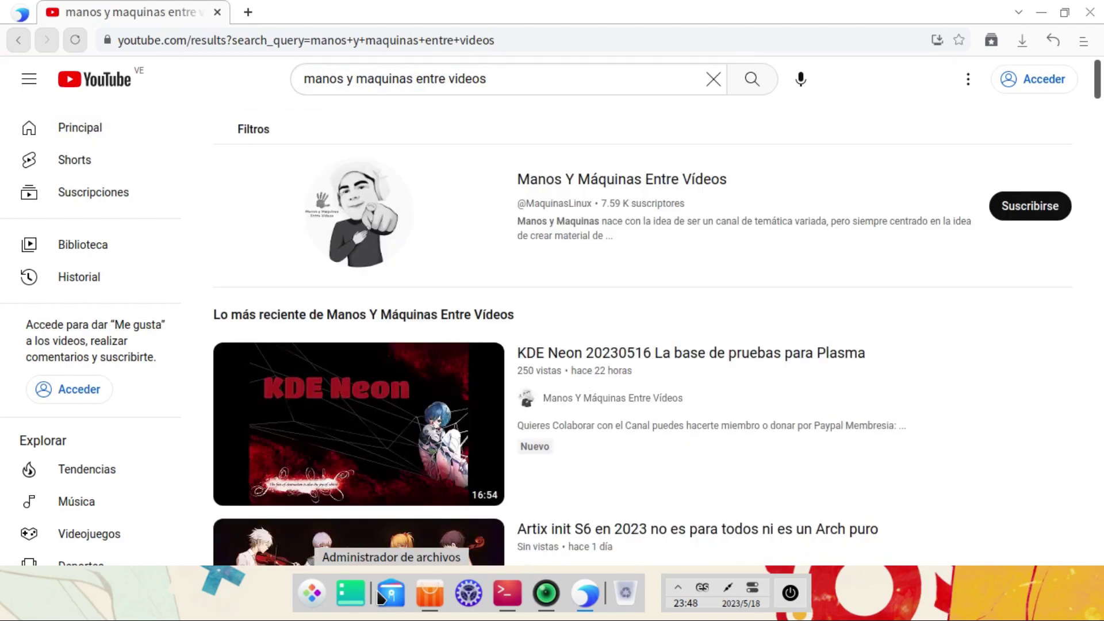
mouse_move(220, 455)
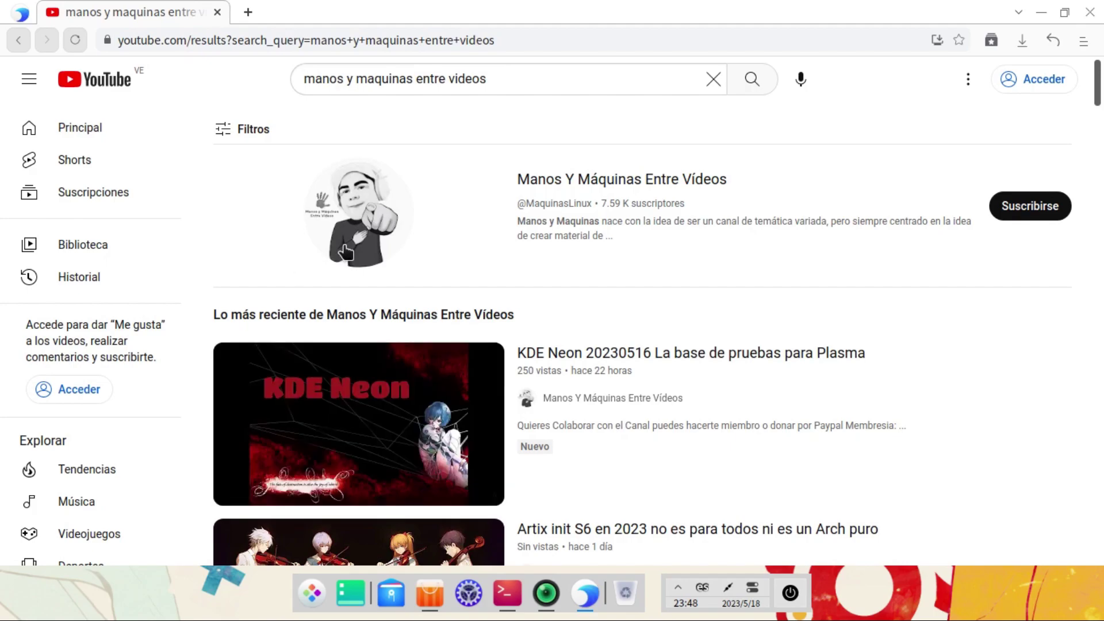
Step: Open the Manos Y Máquinas Entre Vídeos channel's COMUNIDAD tab and scroll its posts
left_click(638, 181)
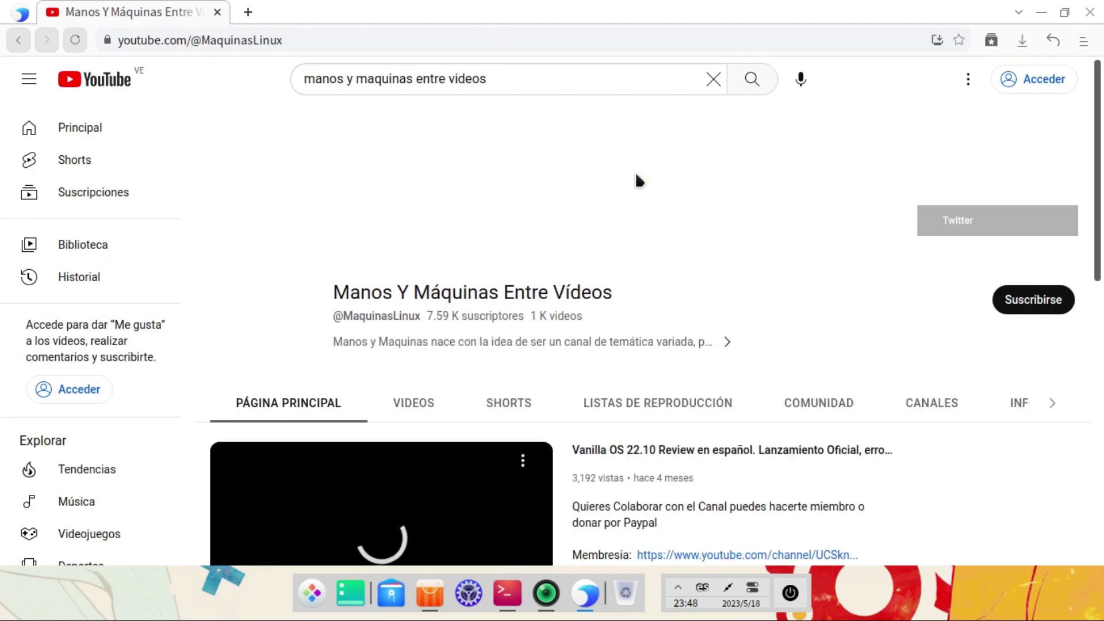
left_click(820, 407)
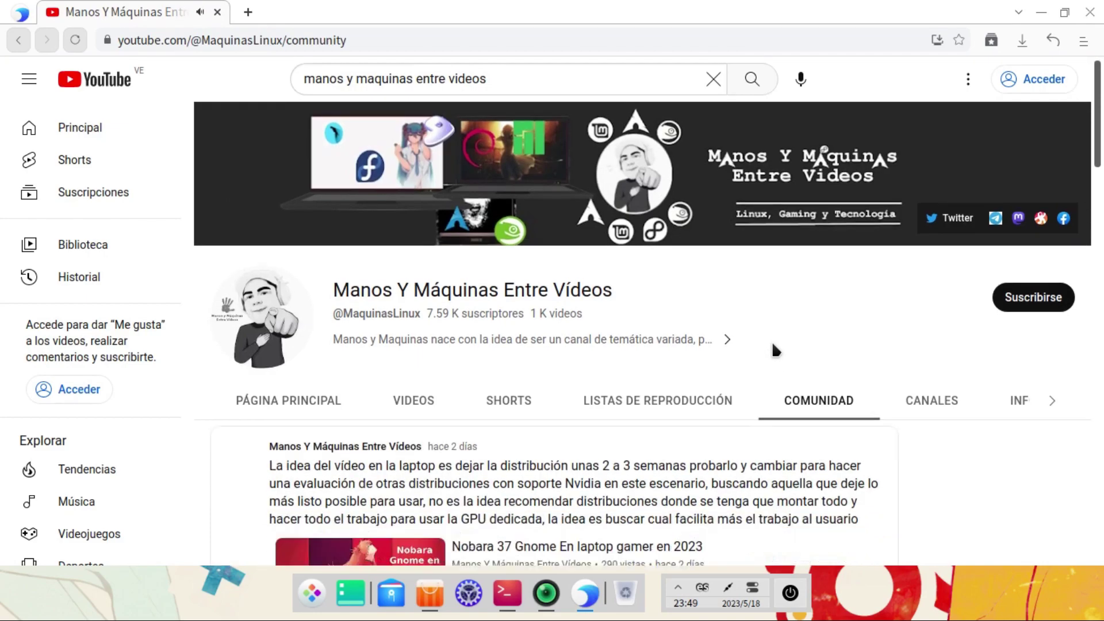
scroll(766, 345, "down", 2)
scroll(754, 374, "down", 2)
scroll(757, 382, "up", 2)
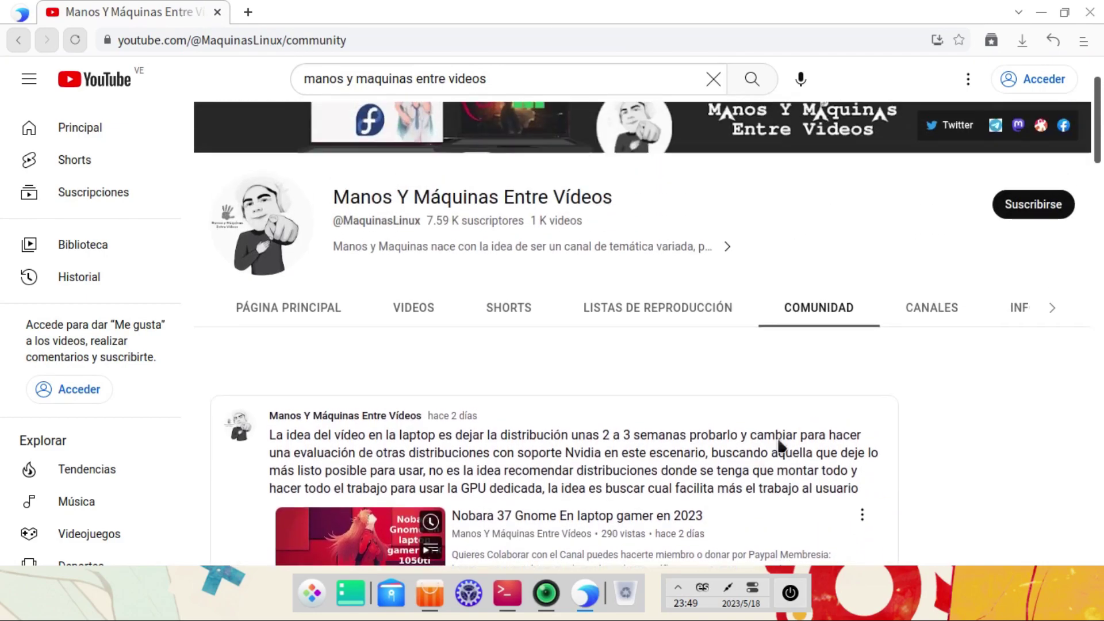
scroll(729, 287, "down", 2)
scroll(726, 287, "up", 2)
scroll(726, 288, "down", 3)
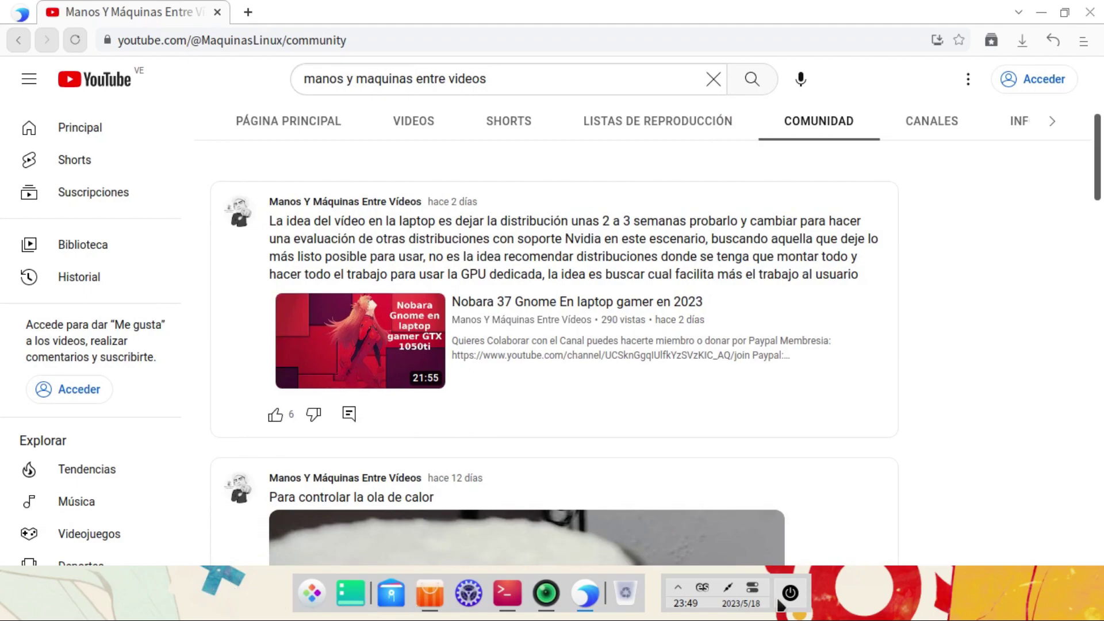
Step: Open and dismiss the trash's context menu and the network/volume quick settings
right_click(642, 600)
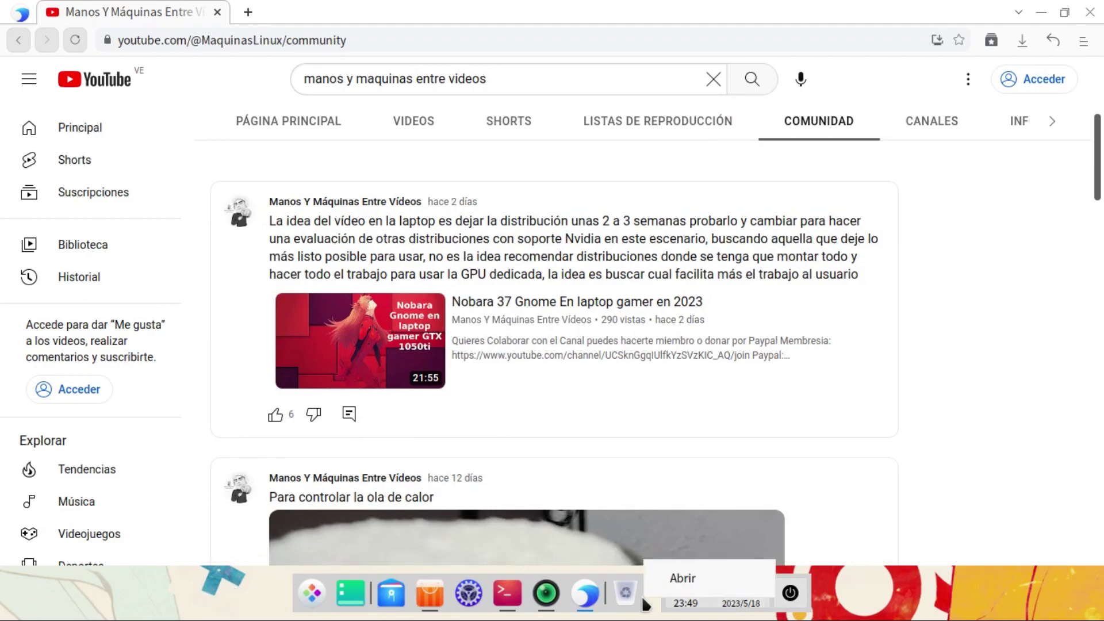
left_click(978, 482)
left_click(741, 588)
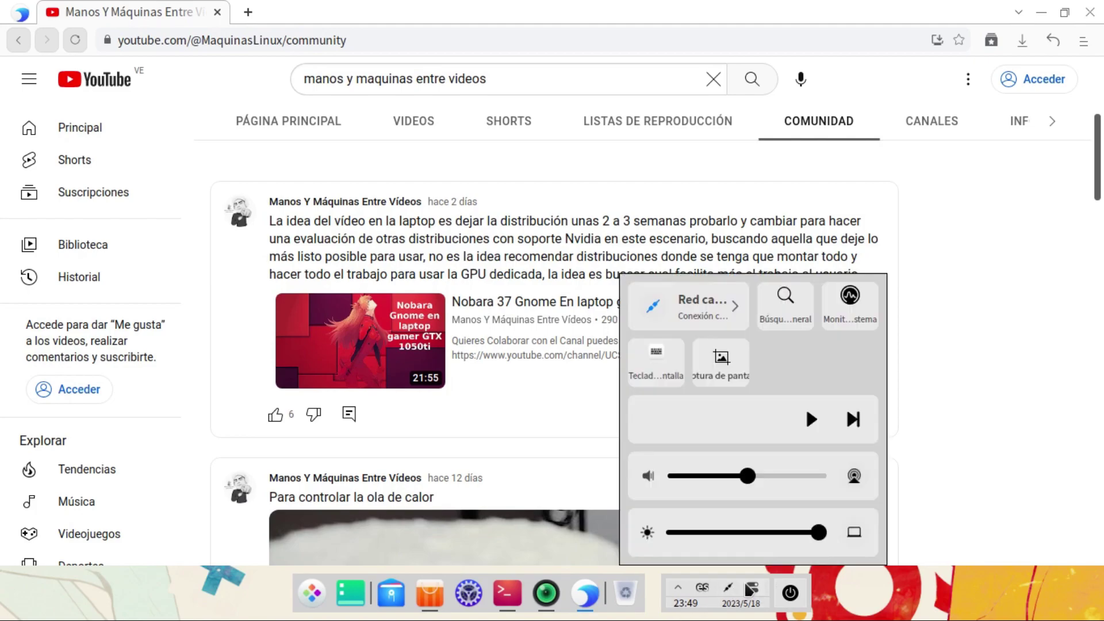
left_click(1020, 385)
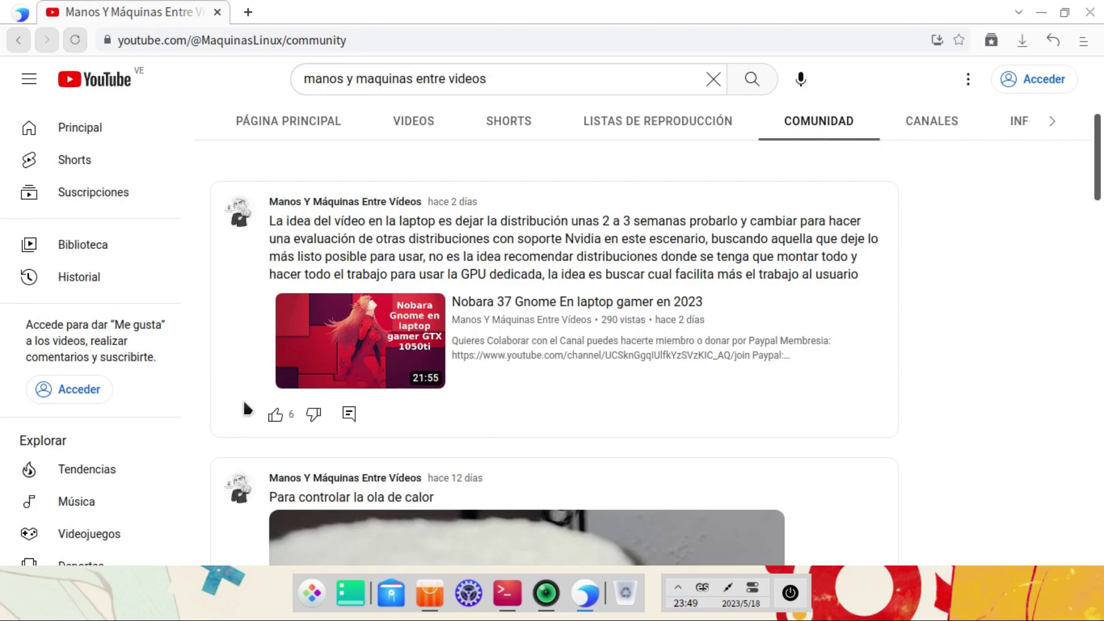
scroll(554, 333, "down", 2)
scroll(554, 329, "up", 5)
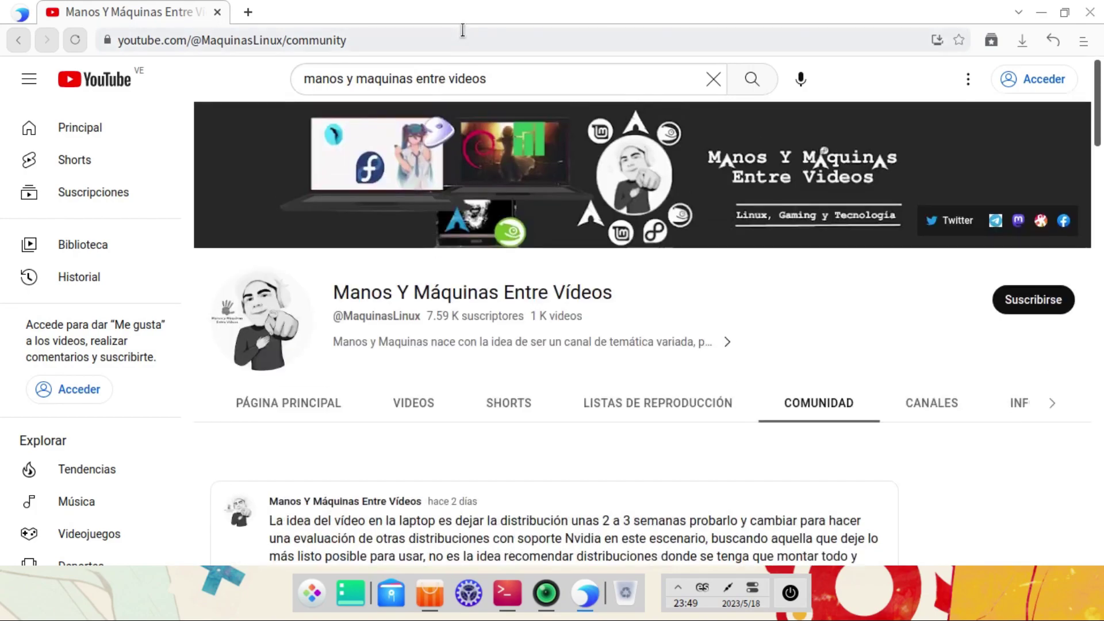
Step: Search YouTube for 'blender open movie' and play CHARGE - Blender Open Movie
left_click(505, 80)
type("ble")
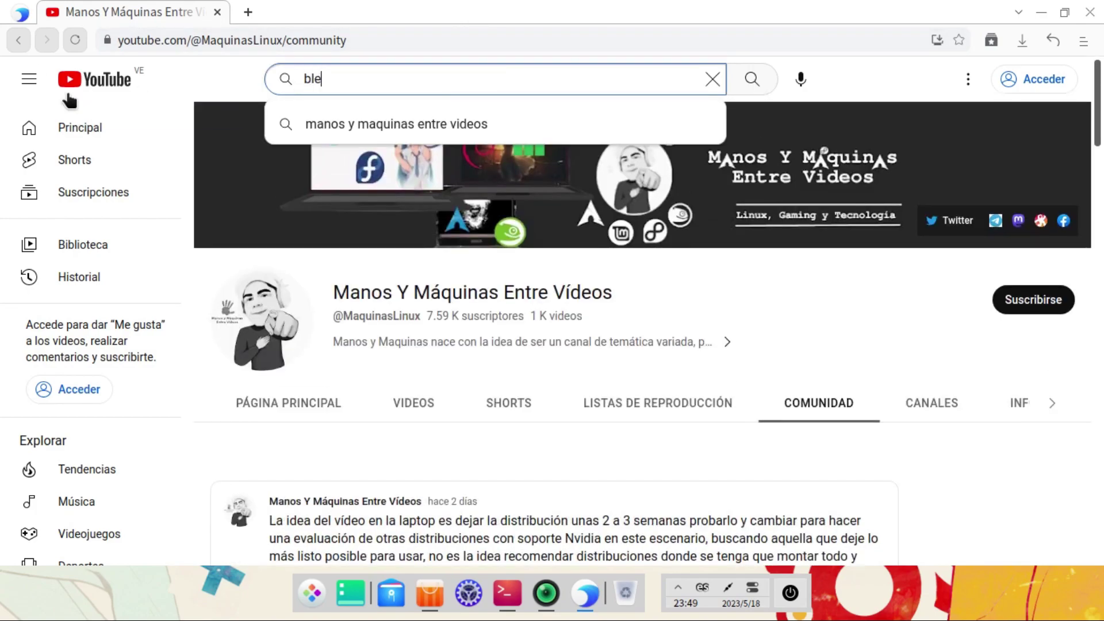
type("nder open movie")
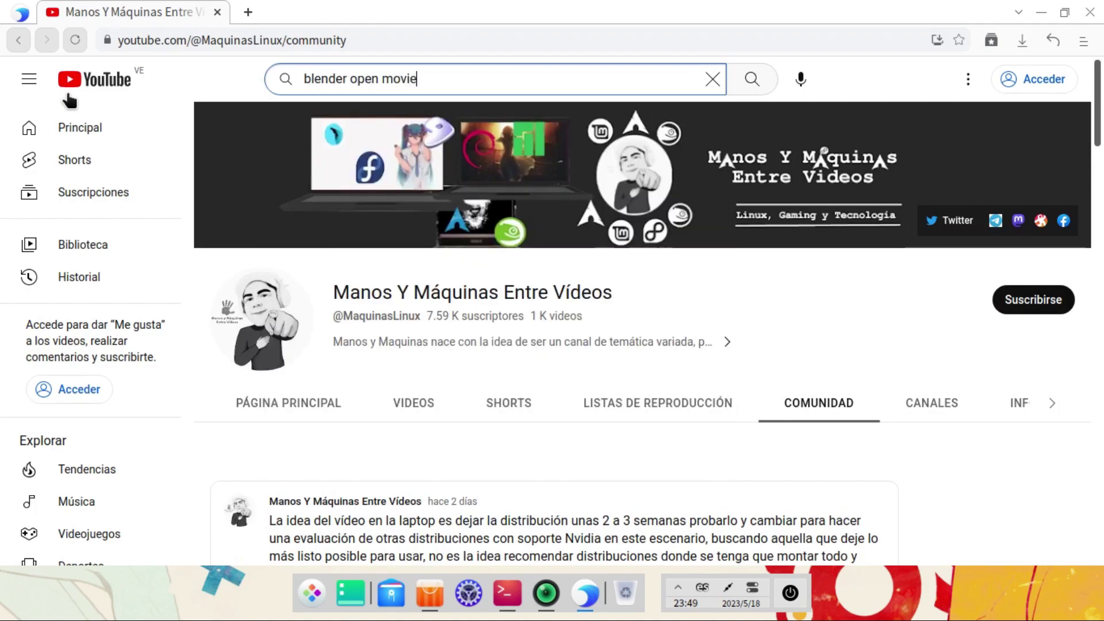
key("Return")
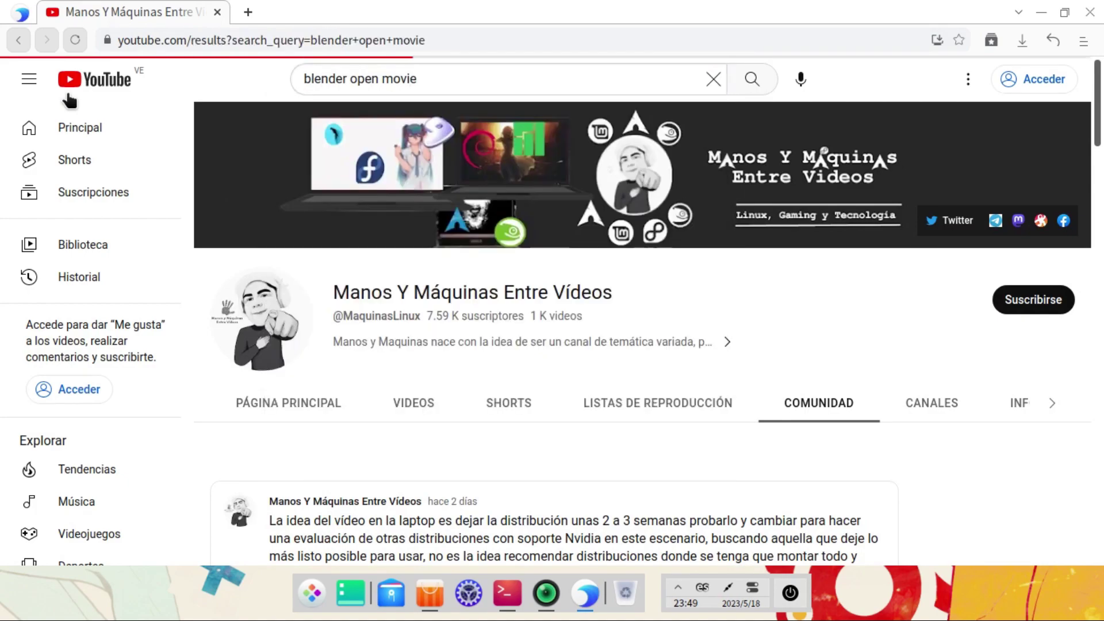
left_click(406, 219)
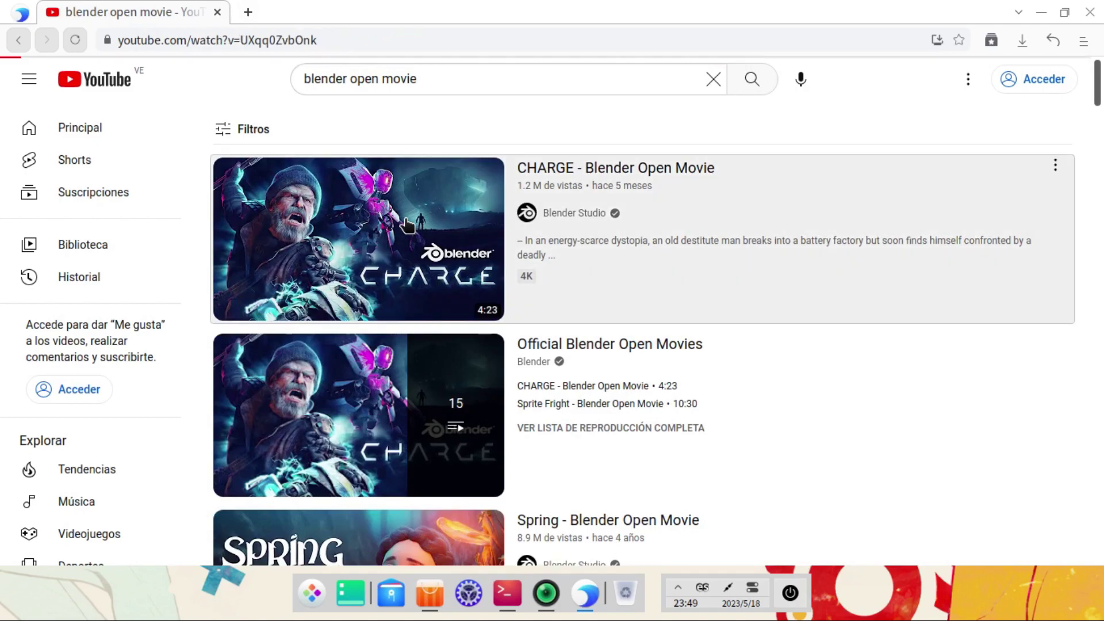
Step: Show the player's Estadísticas overlay, then bring the terminal forward on its first tab
right_click(198, 249)
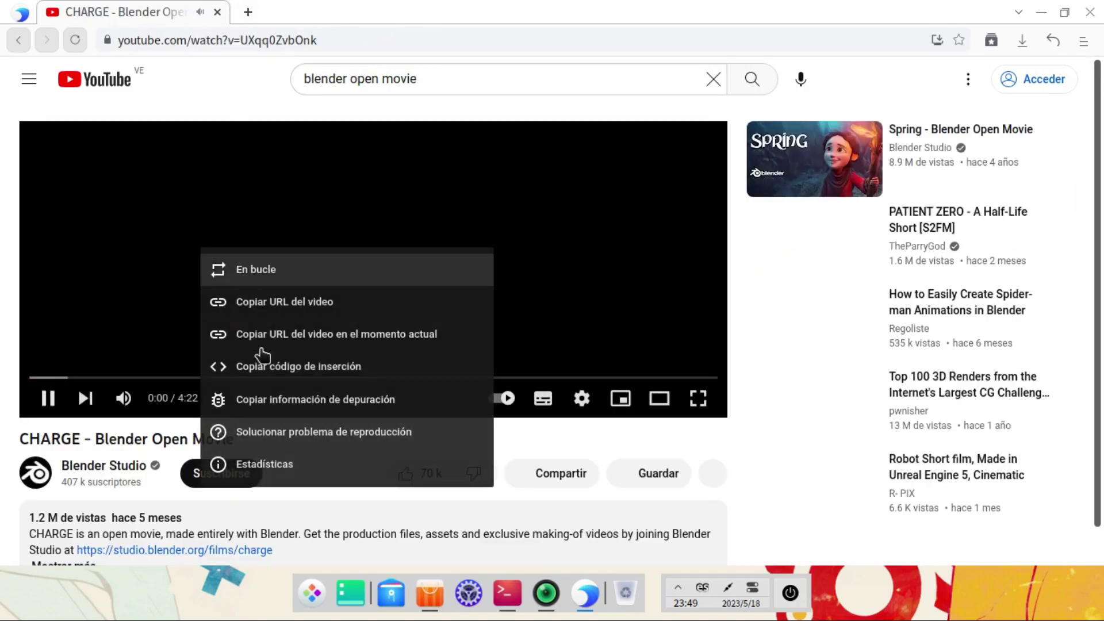
left_click(225, 462)
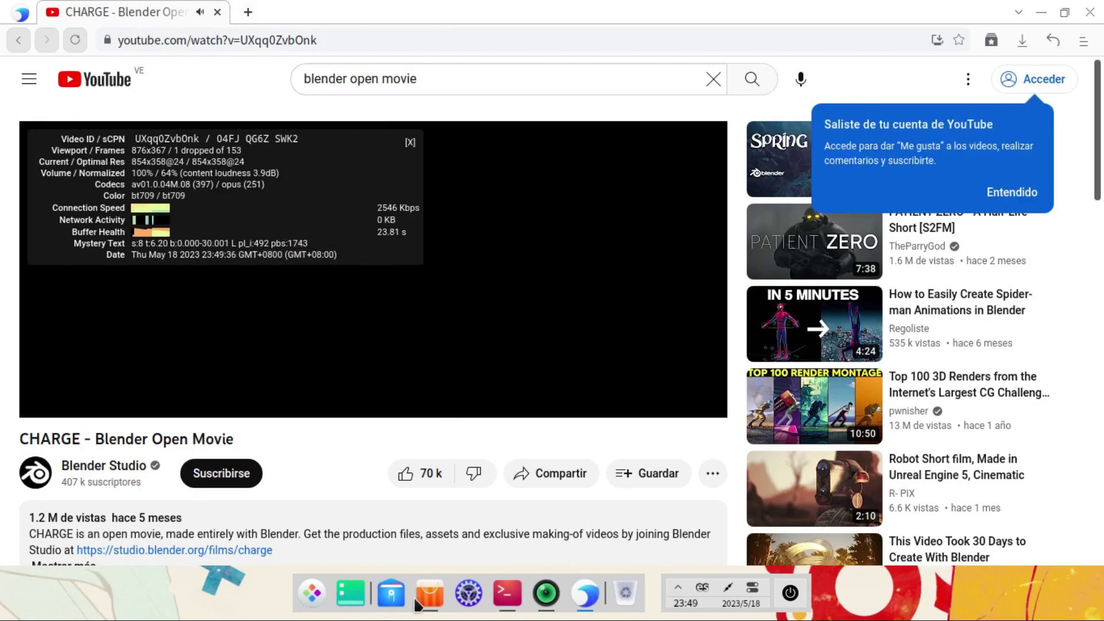
left_click(512, 597)
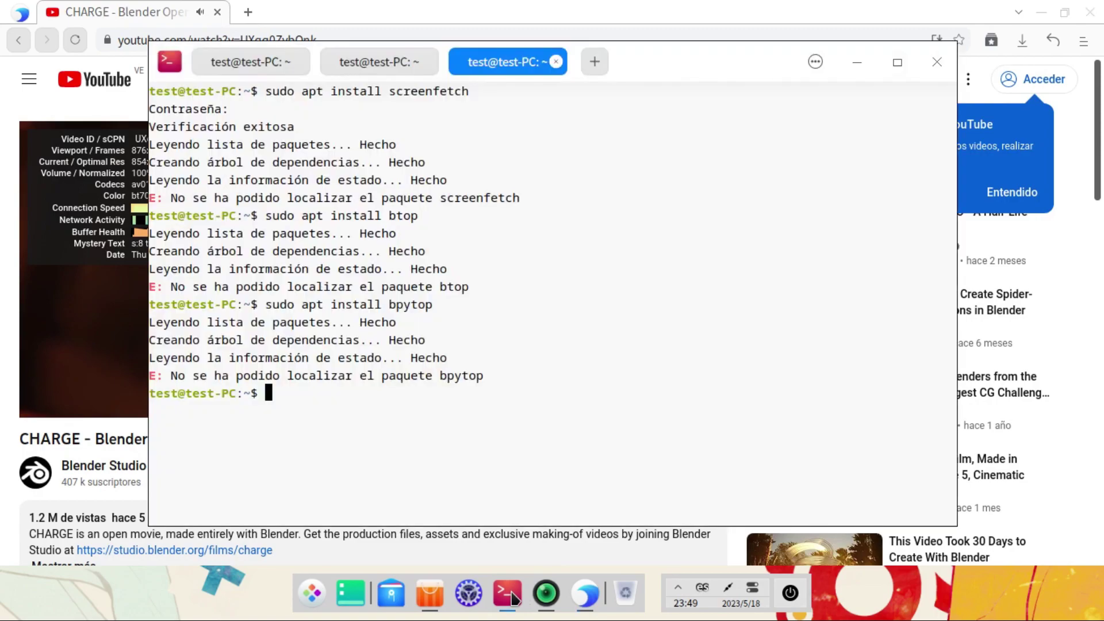
left_click(253, 65)
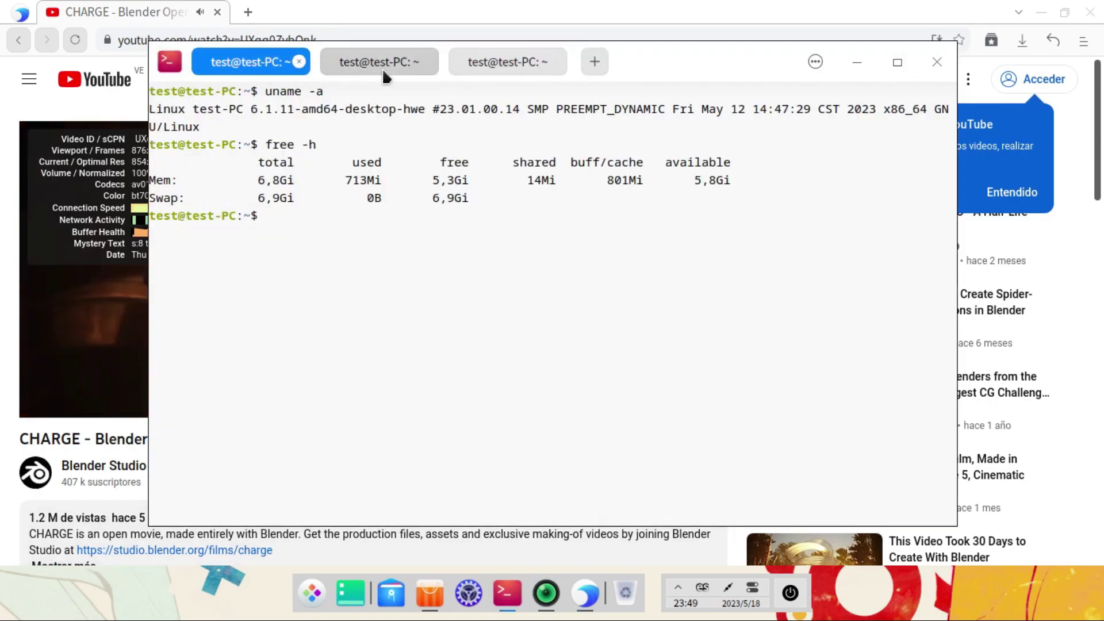
Step: Switch to the htop tab, then minimize, restore and minimize the terminal again
left_click(381, 68)
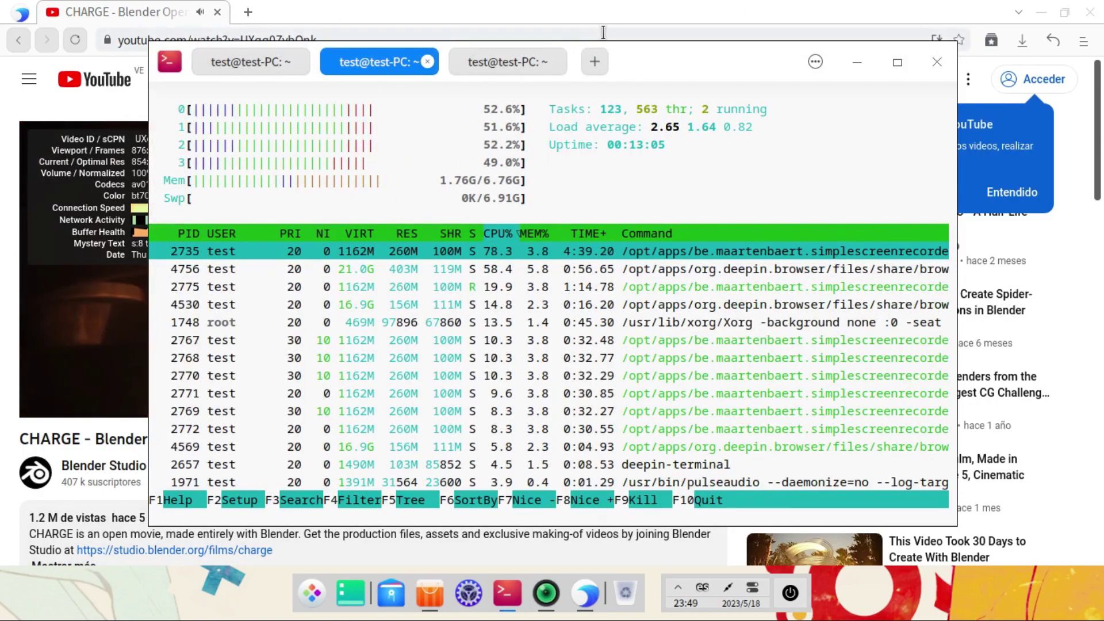
left_click(854, 64)
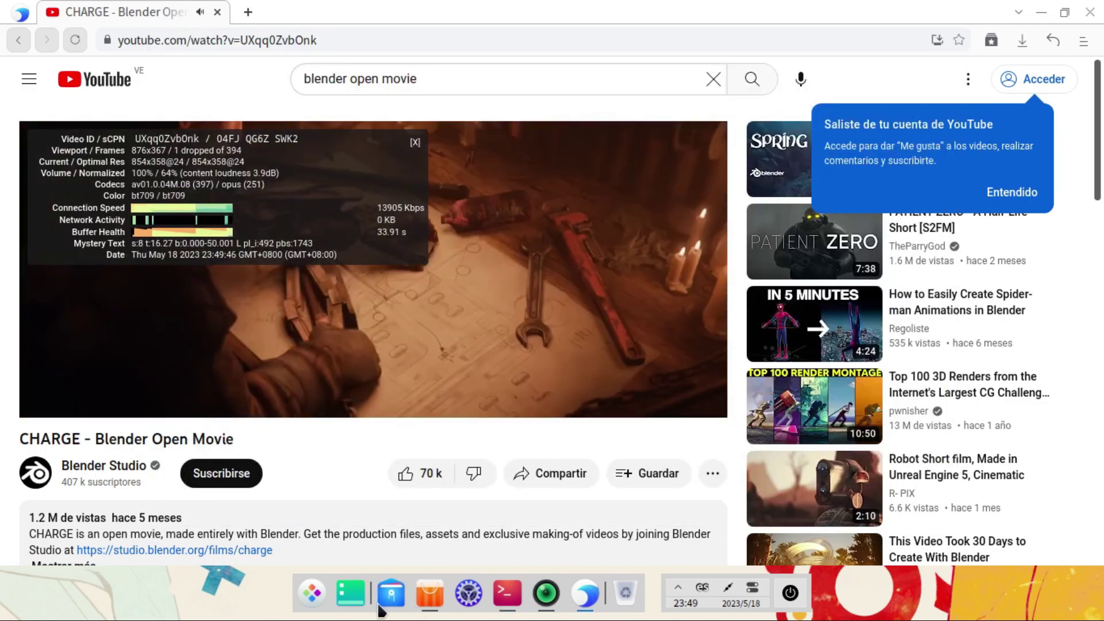
left_click(503, 589)
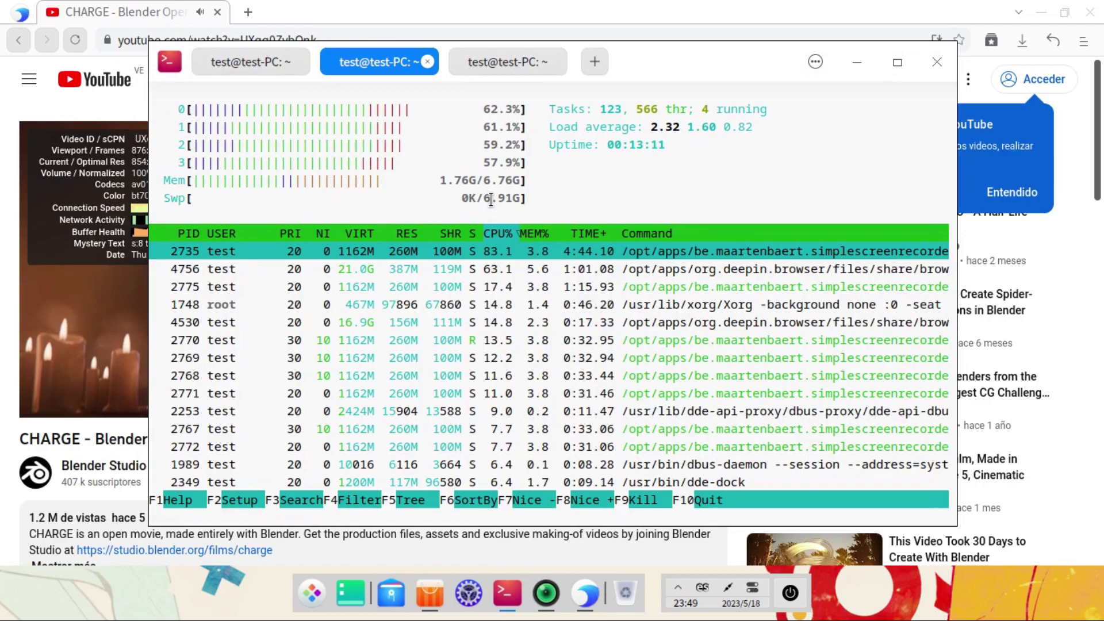
left_click(857, 62)
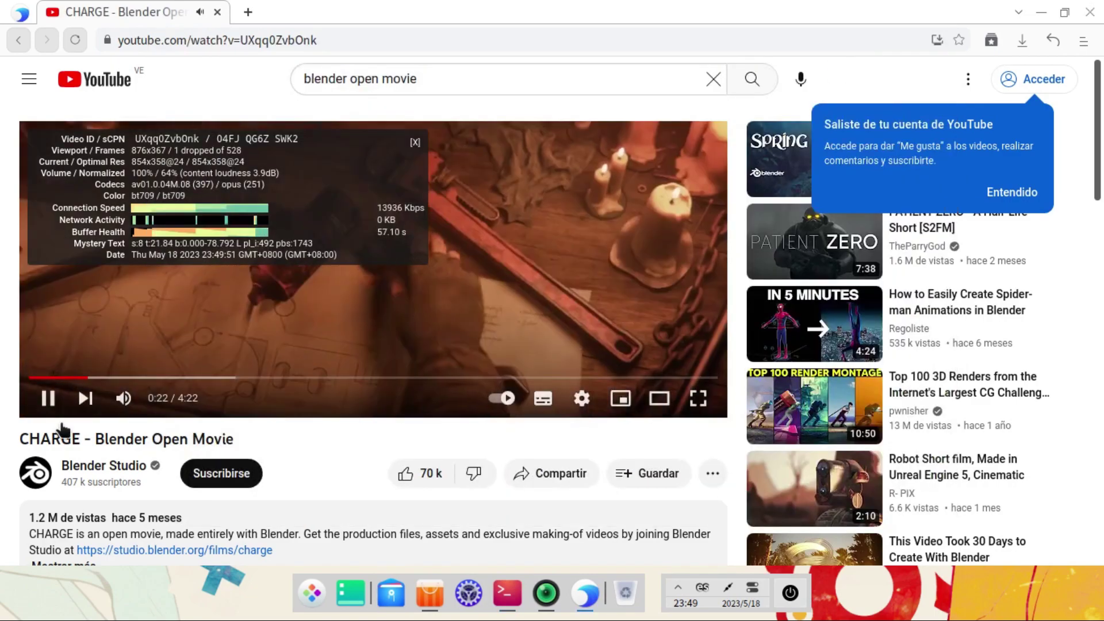
Step: Seek the video to 0:56, watch fullscreen at 67% volume, jump to 1:22, exit fullscreen
left_click_drag(161, 380, 202, 382)
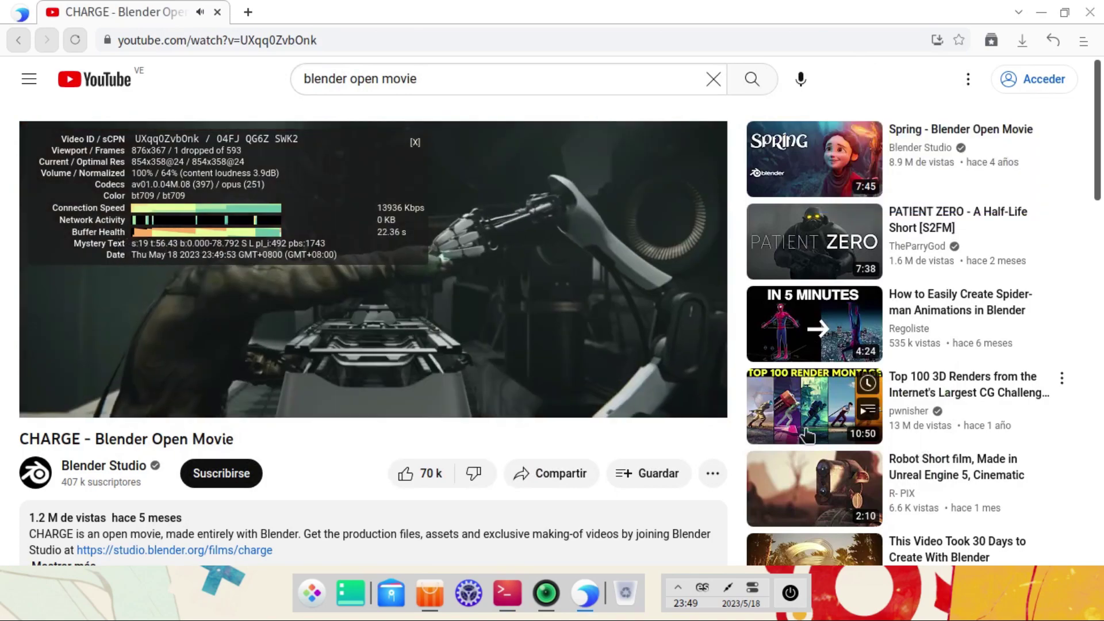
left_click(697, 398)
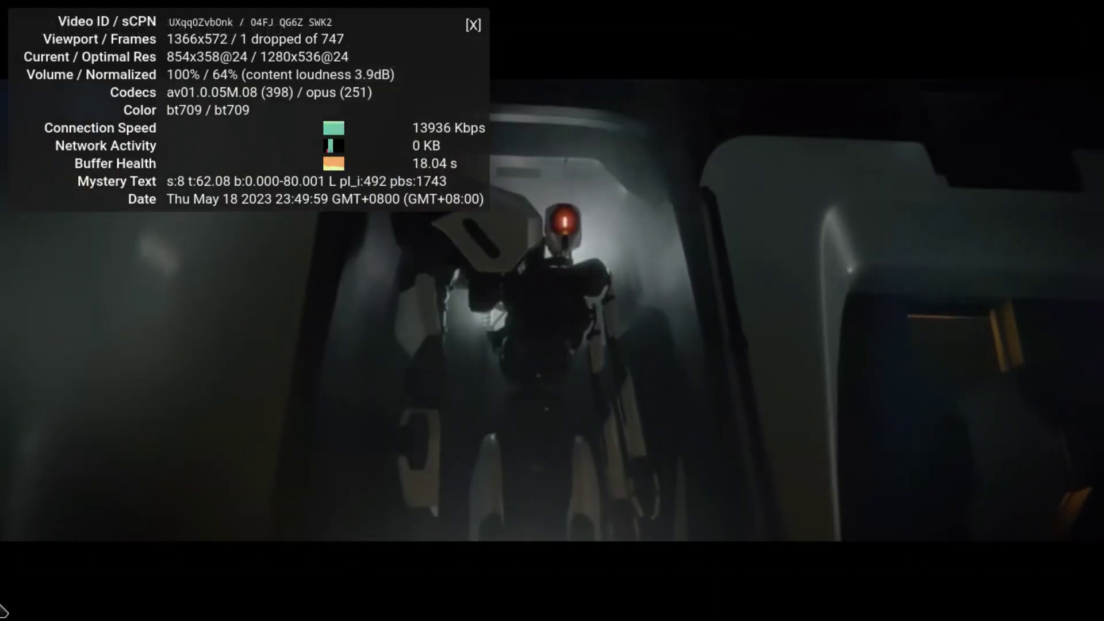
mouse_move(139, 598)
left_click_drag(201, 598, 188, 599)
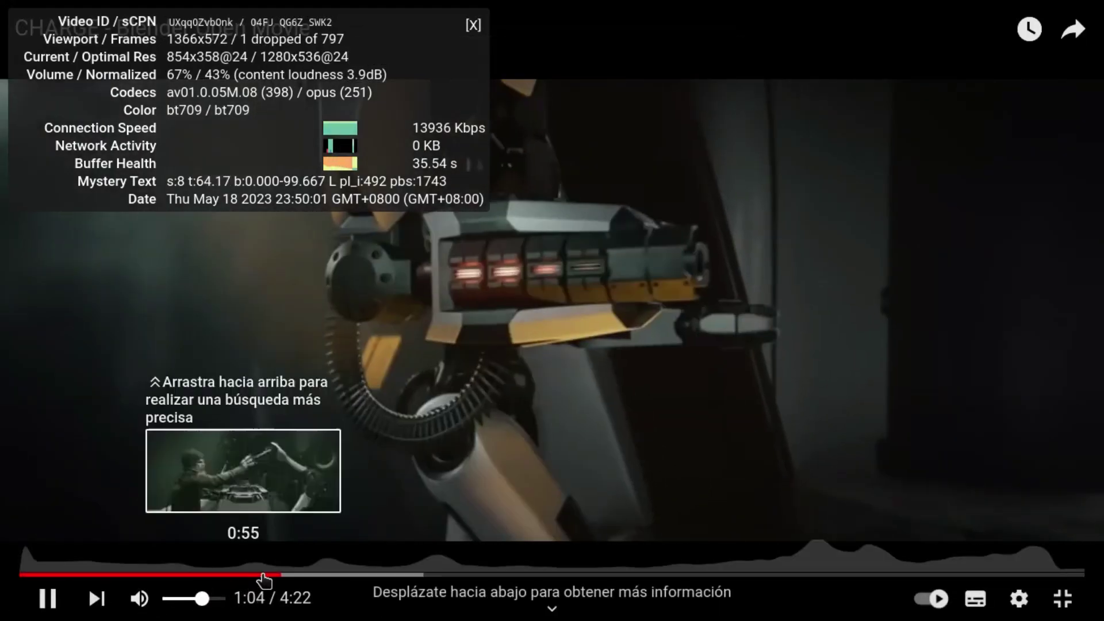
left_click(352, 575)
left_click(1061, 597)
key("Escape")
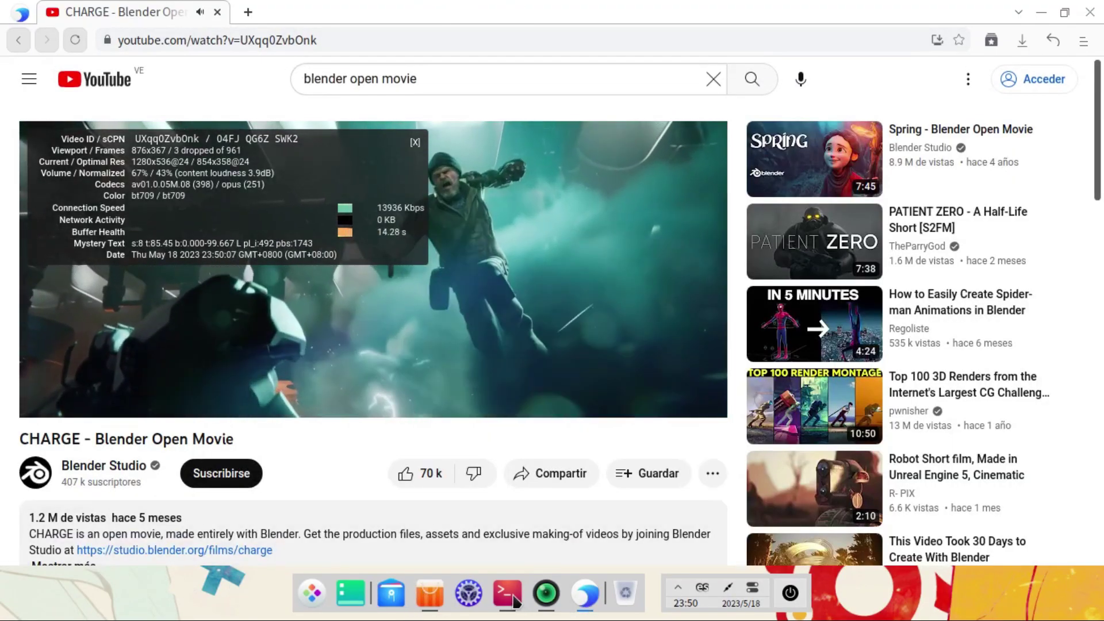
Step: Bring the htop terminal back and minimize the browser, leaving htop over the desktop
left_click(507, 592)
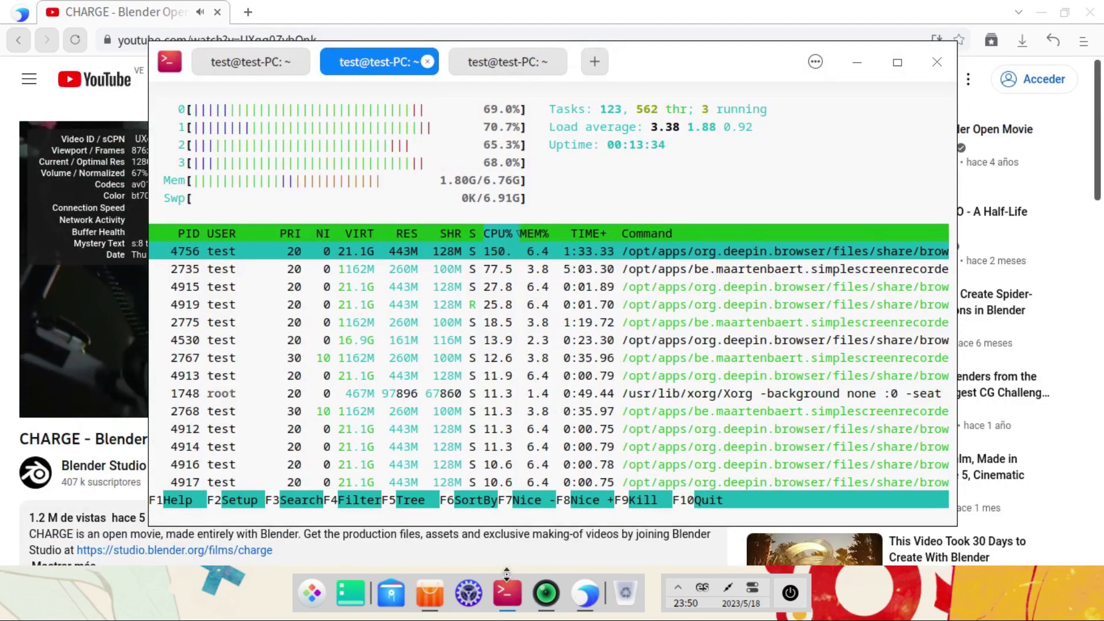
left_click(244, 37)
left_click(585, 593)
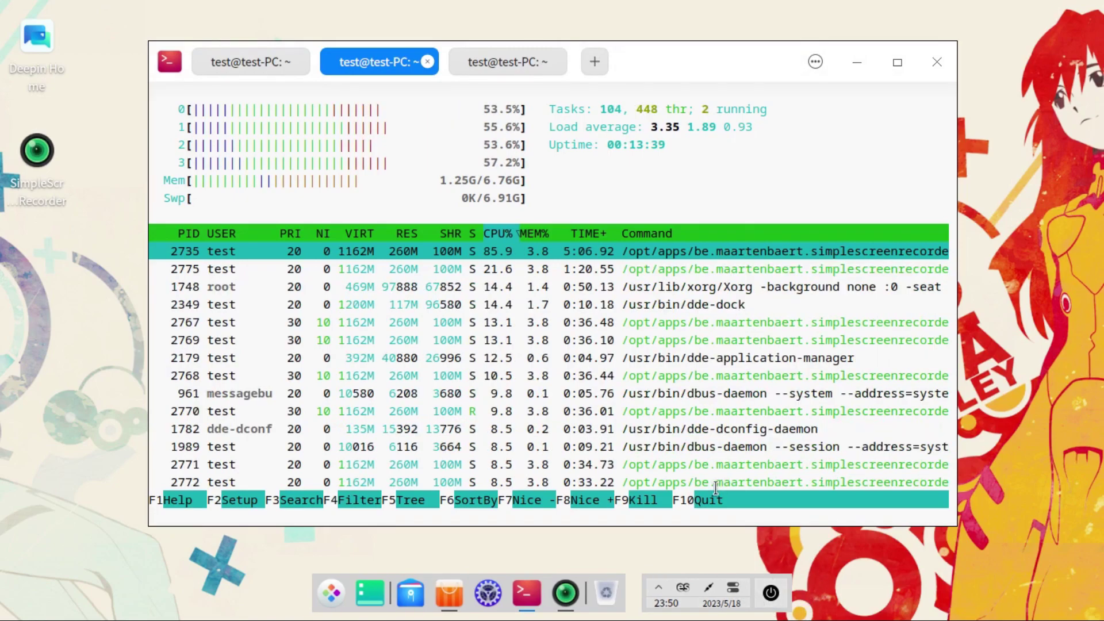
Step: Browse the launcher's app pages and start Monitor del sistema
left_click(331, 592)
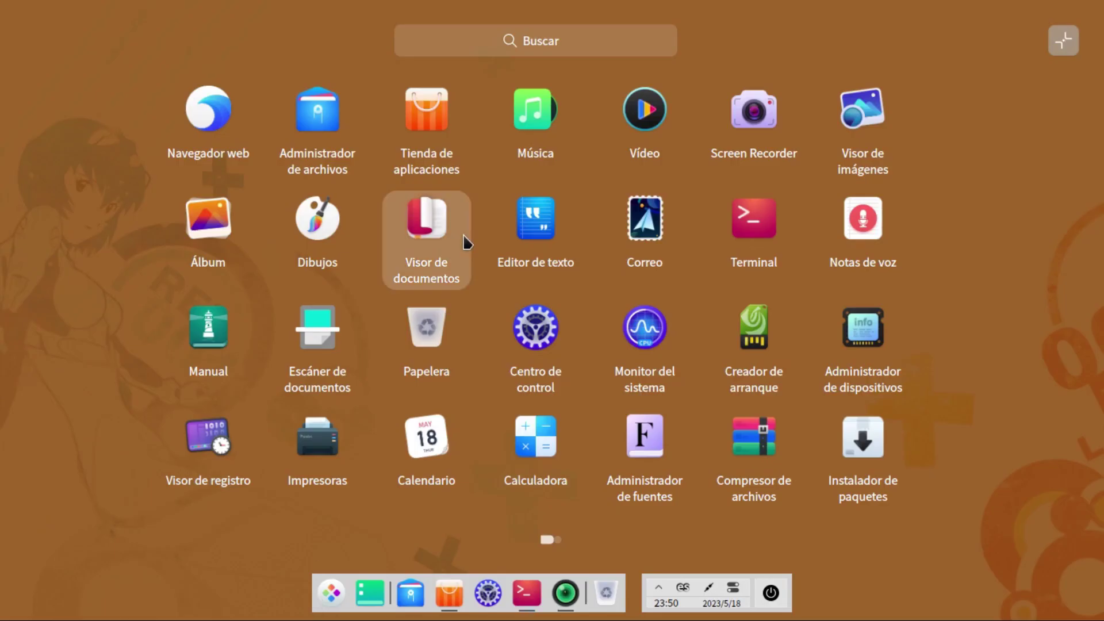
scroll(449, 250, "down", 1)
scroll(445, 250, "up", 1)
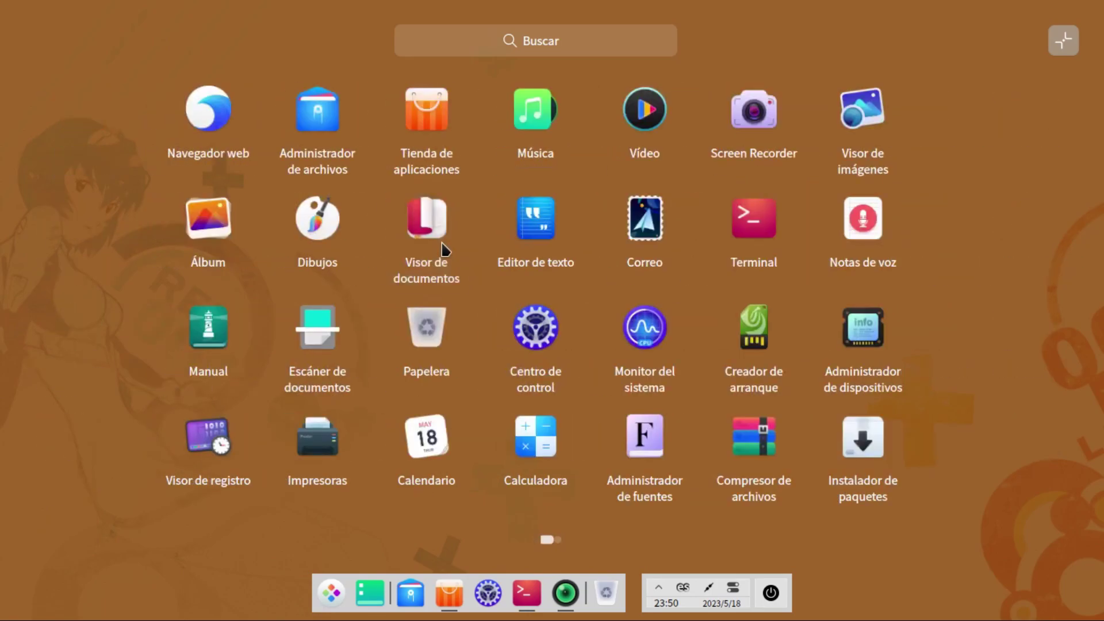
scroll(445, 250, "down", 1)
scroll(445, 250, "up", 1)
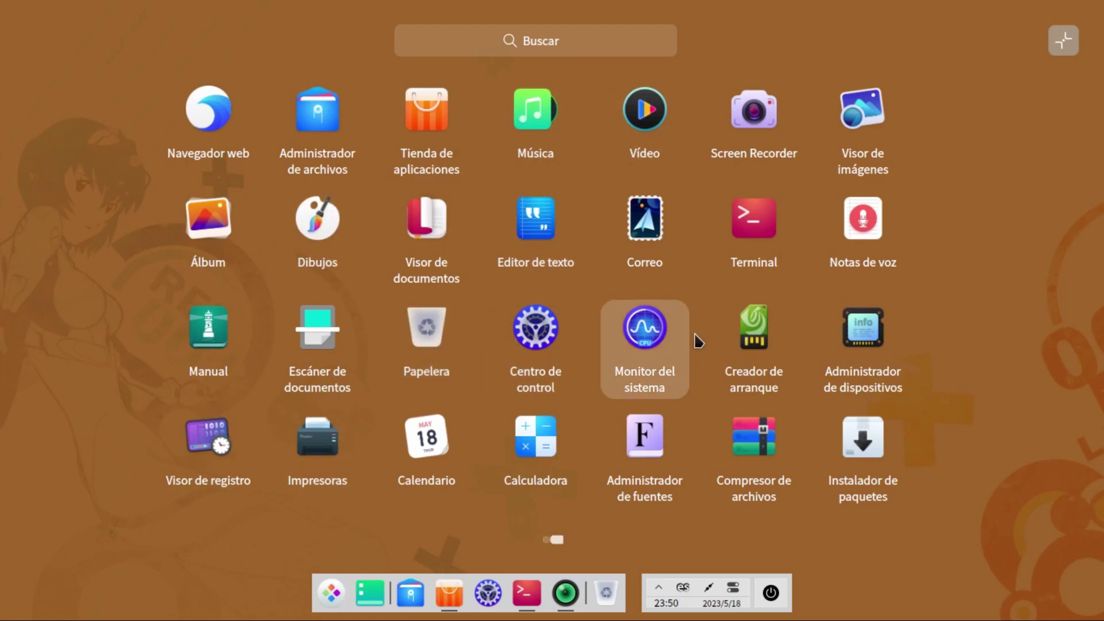
scroll(696, 340, "down", 1)
scroll(693, 339, "up", 1)
scroll(679, 327, "down", 1)
scroll(677, 328, "up", 1)
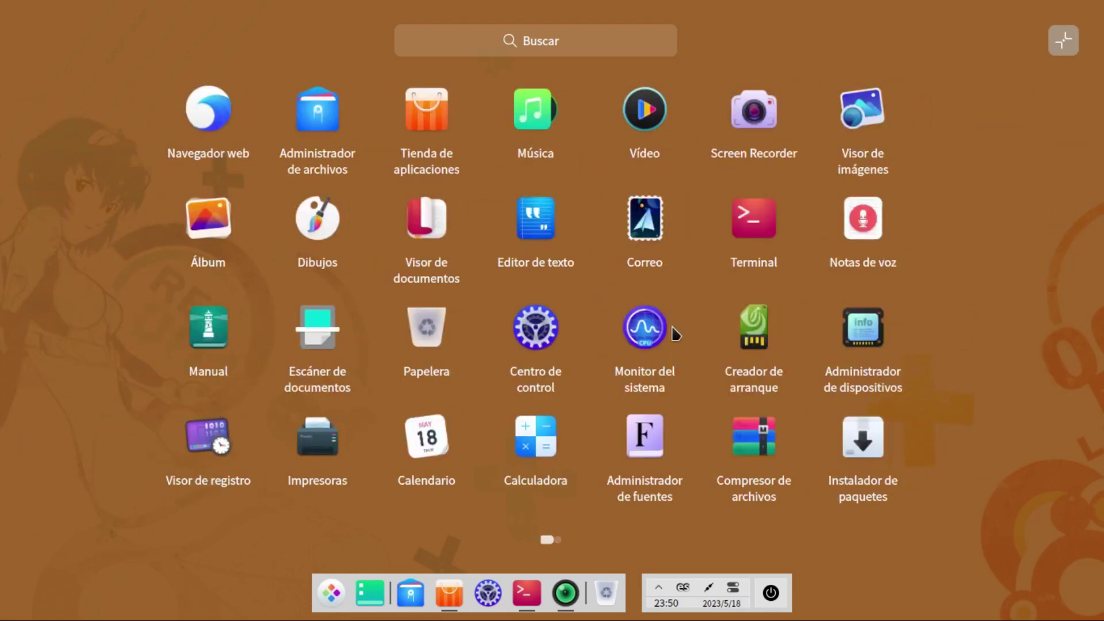
scroll(675, 333, "down", 1)
scroll(668, 339, "up", 1)
left_click(657, 335)
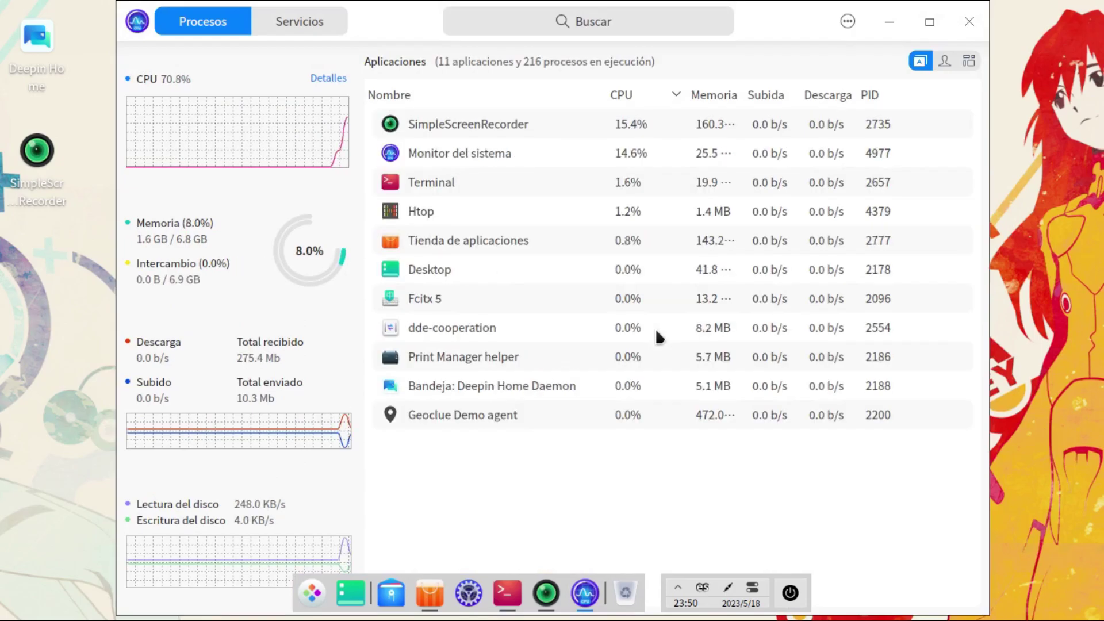
Step: Maximize System Monitor, minimize it and the htop terminal, then open Control Center
left_click(929, 22)
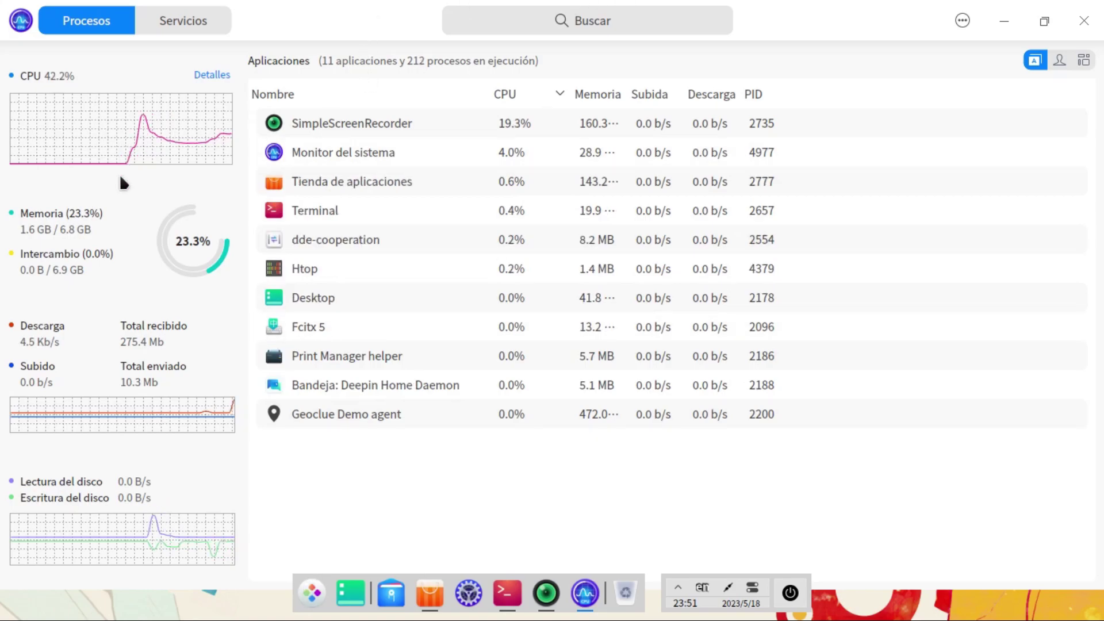
left_click(1005, 21)
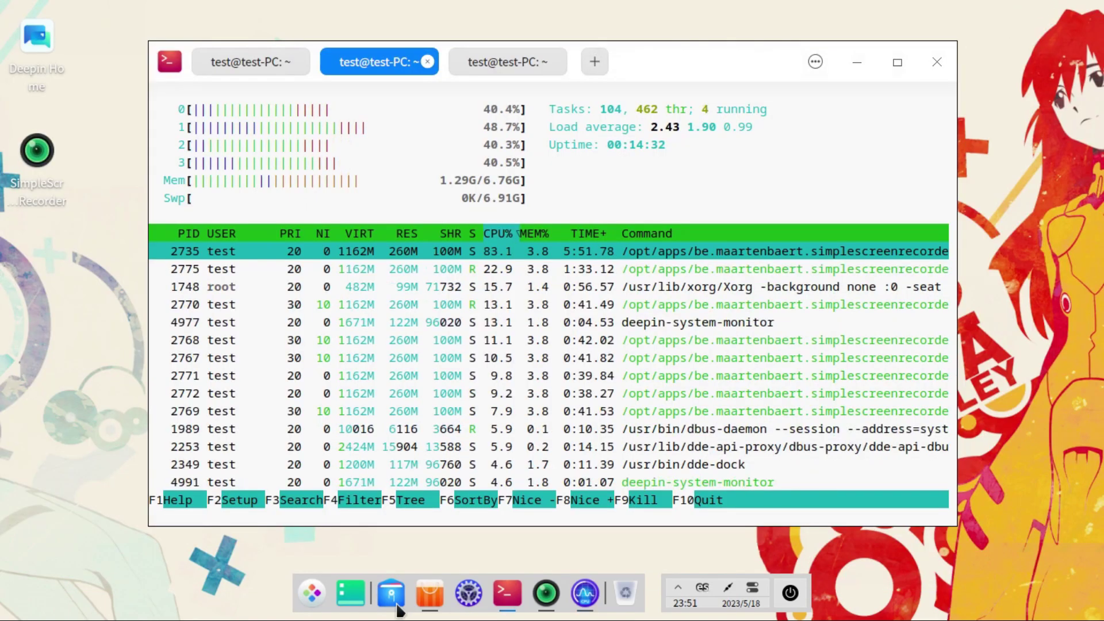
left_click(856, 63)
left_click(467, 594)
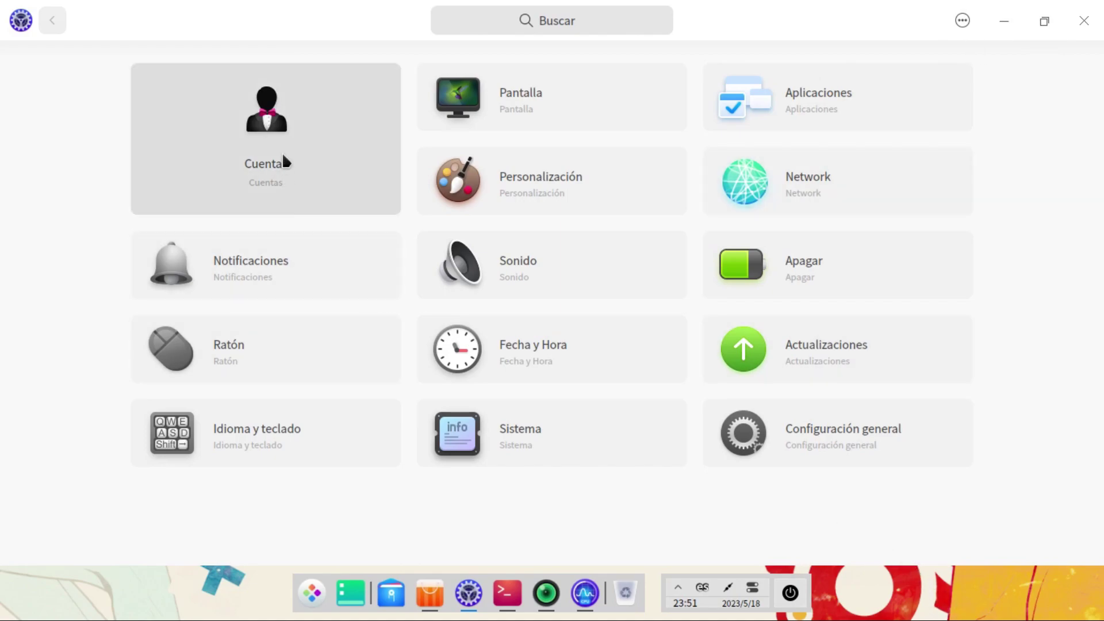
Step: Open the Pantalla display settings, resize the window back to full screen and scroll through them
left_click(538, 96)
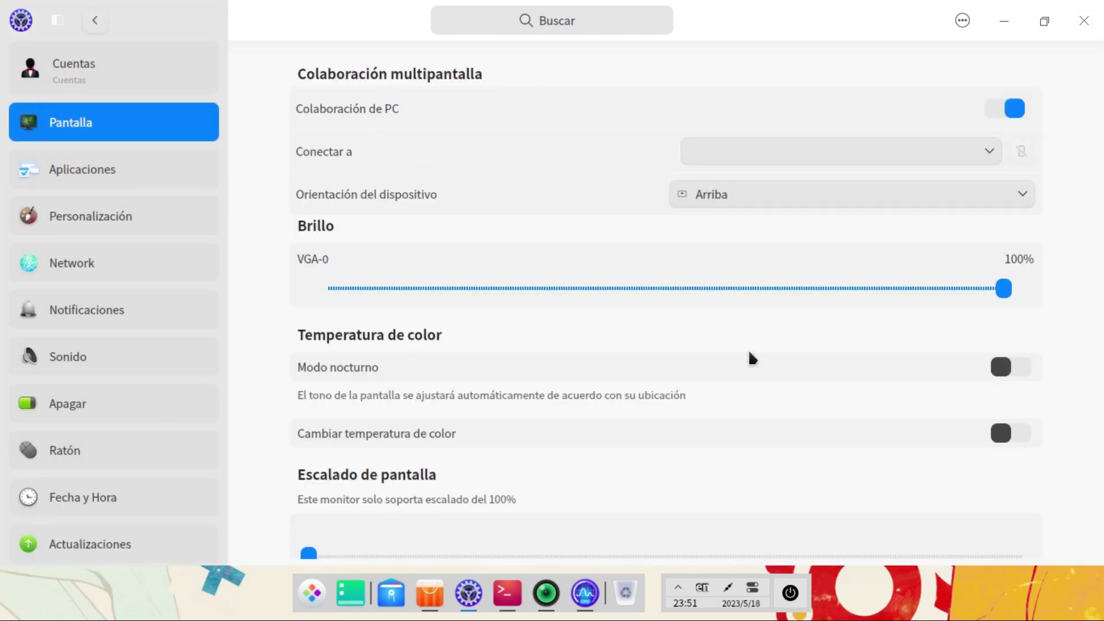
left_click(1044, 21)
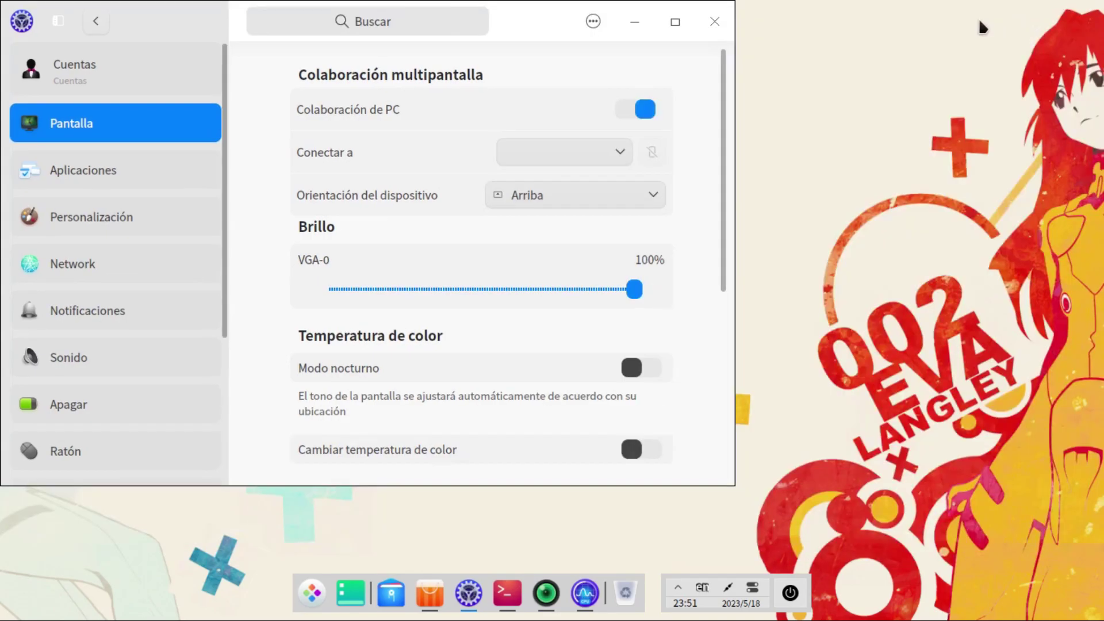
left_click(675, 21)
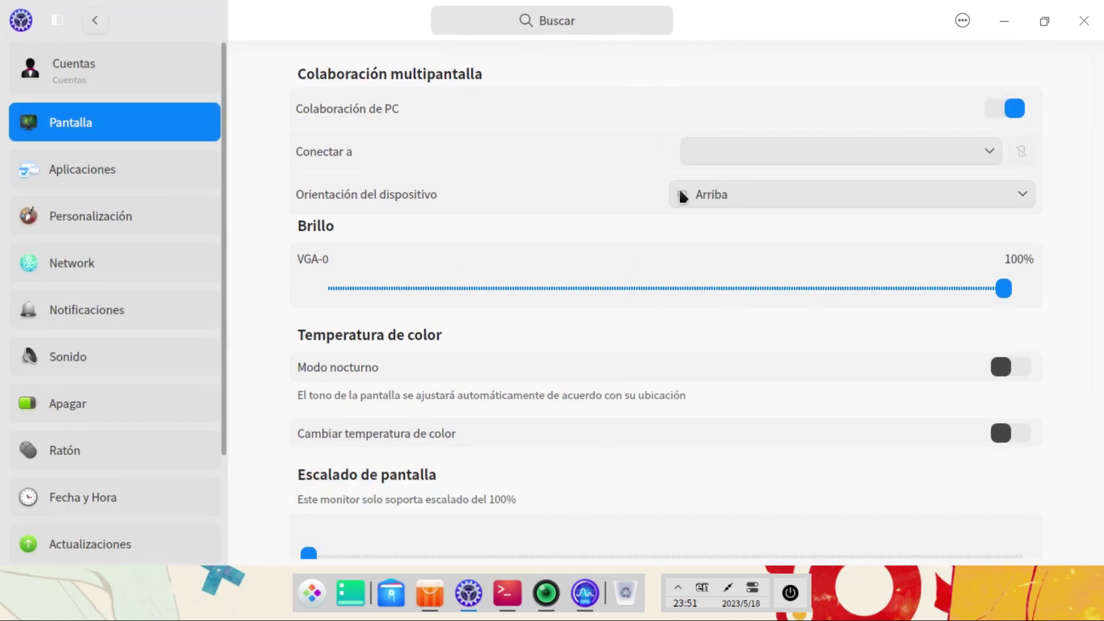
scroll(459, 278, "down", 5)
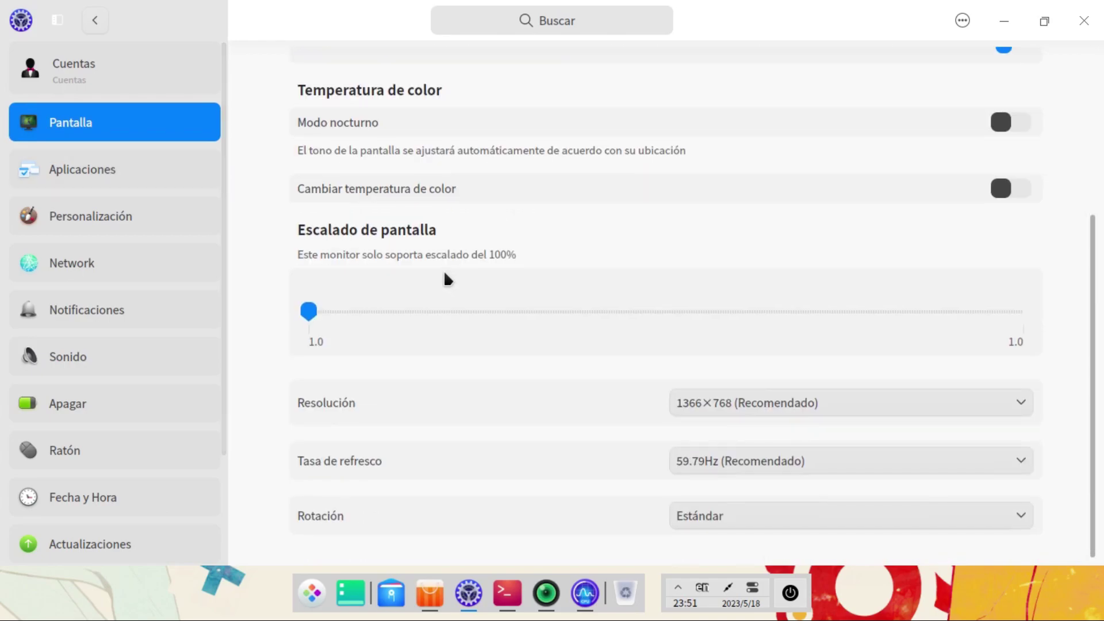
scroll(434, 263, "up", 2)
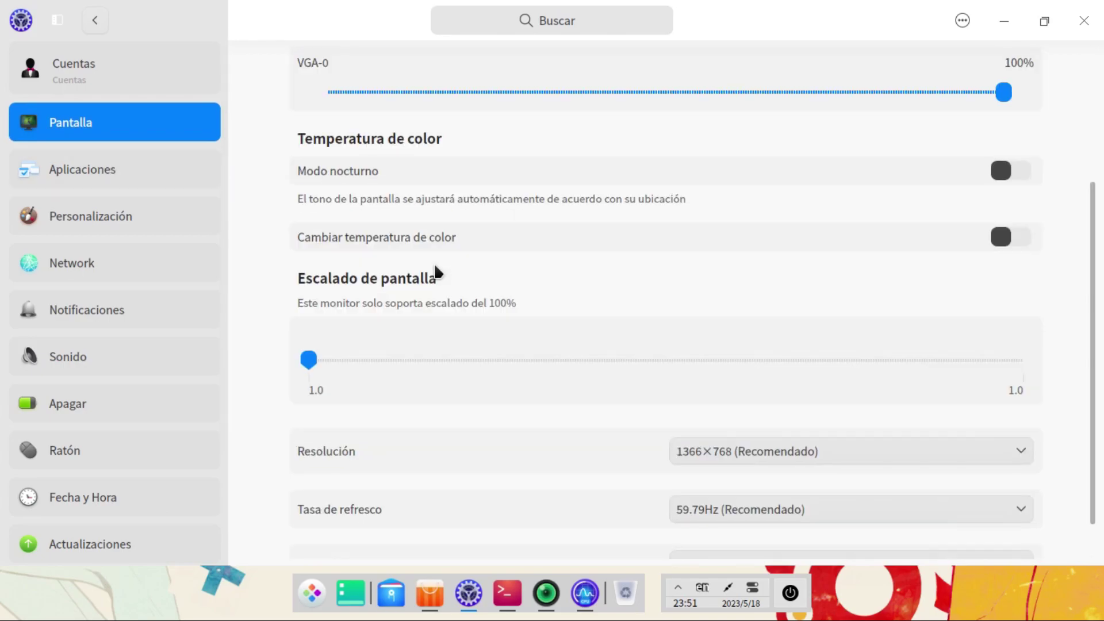
scroll(417, 257, "up", 3)
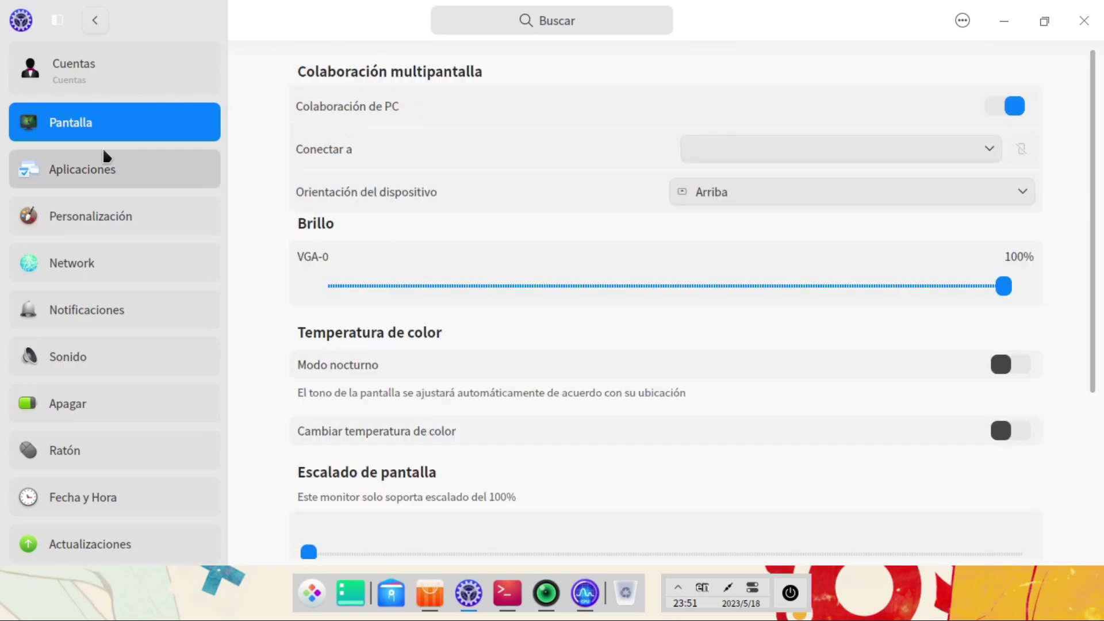
Step: Glance at default applications, then browse the Personalización theme page: Claro, blue highlight, 14-point Noto Sans CJK SC
left_click(100, 163)
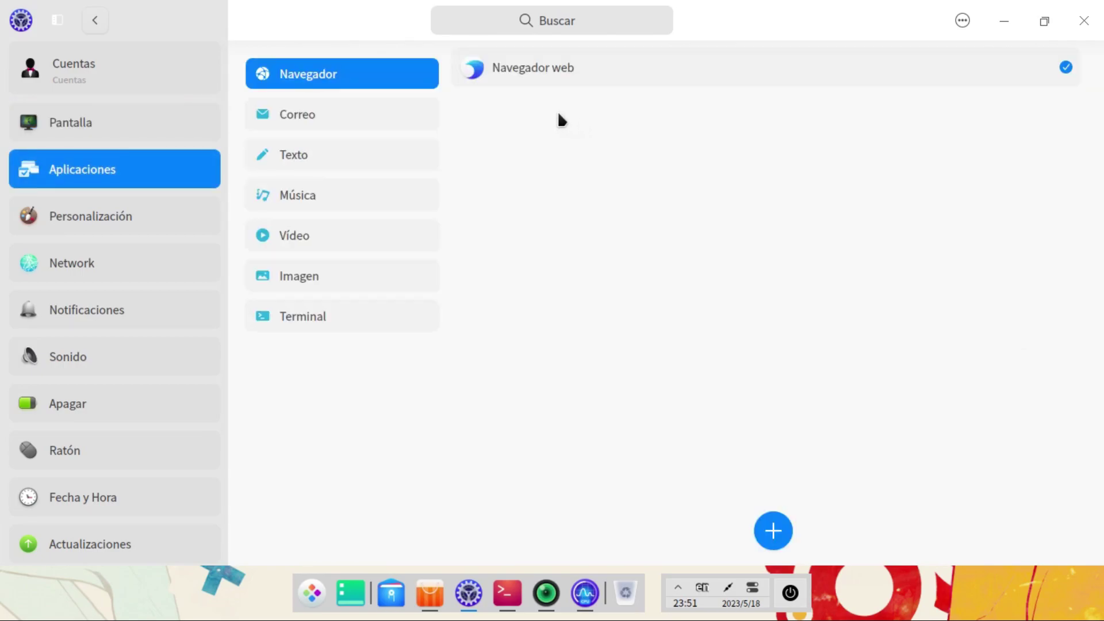
left_click(42, 235)
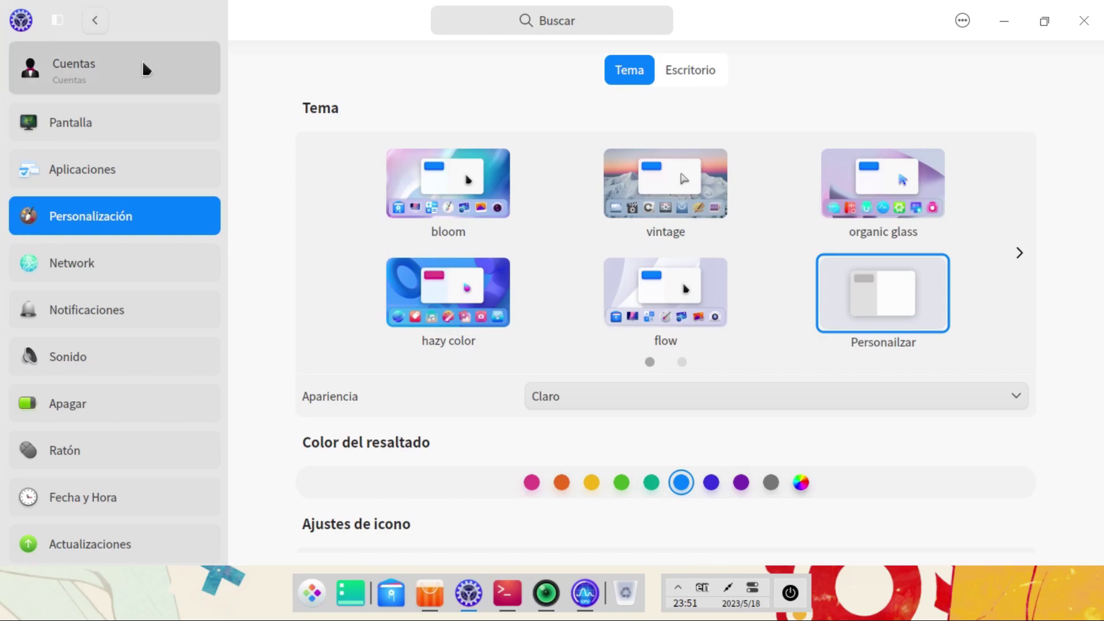
scroll(1085, 431, "down", 5)
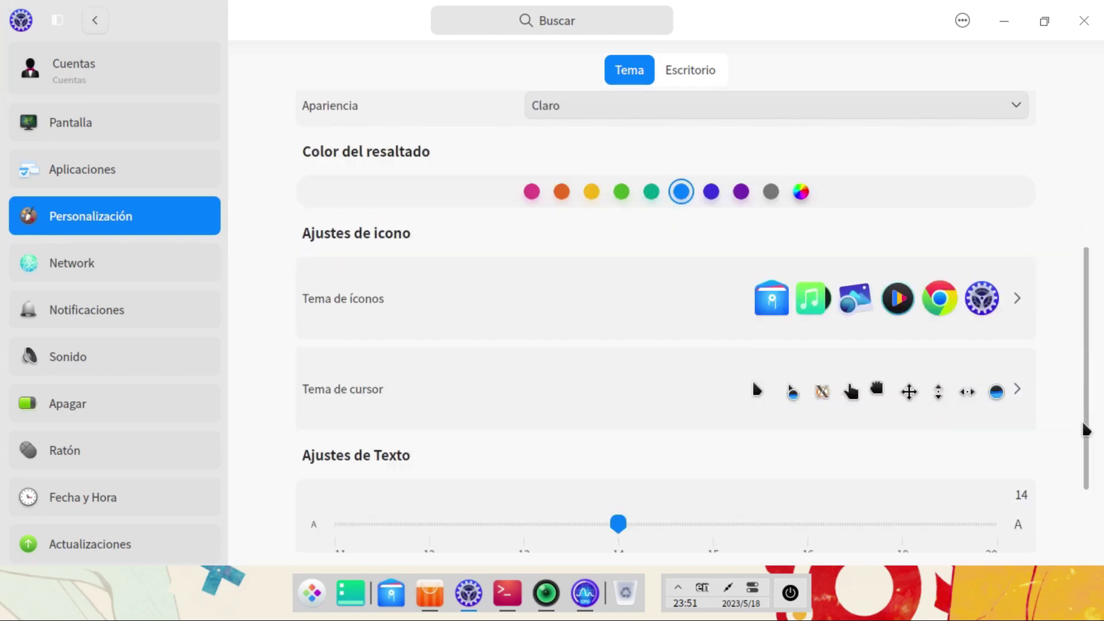
scroll(1086, 431, "down", 2)
scroll(1086, 431, "up", 7)
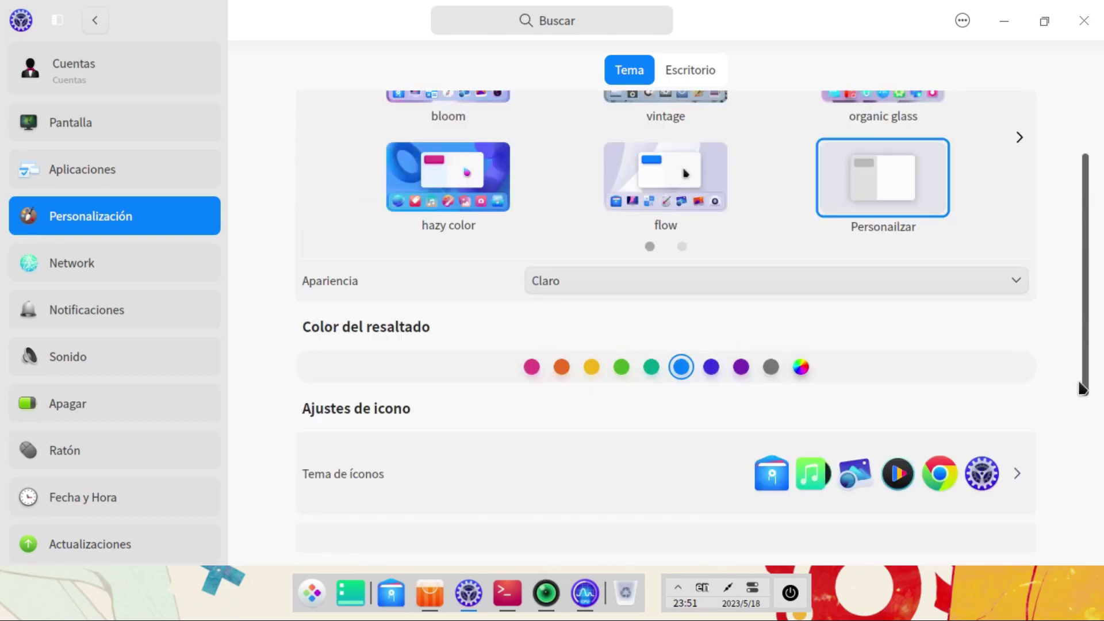
scroll(1075, 386, "down", 3)
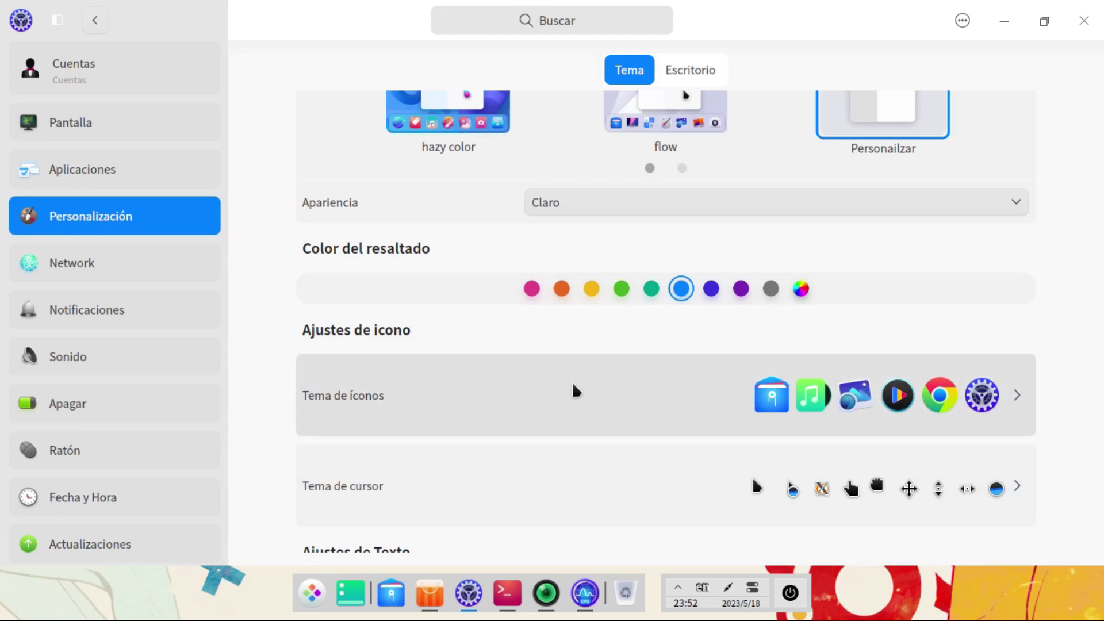
scroll(553, 361, "down", 3)
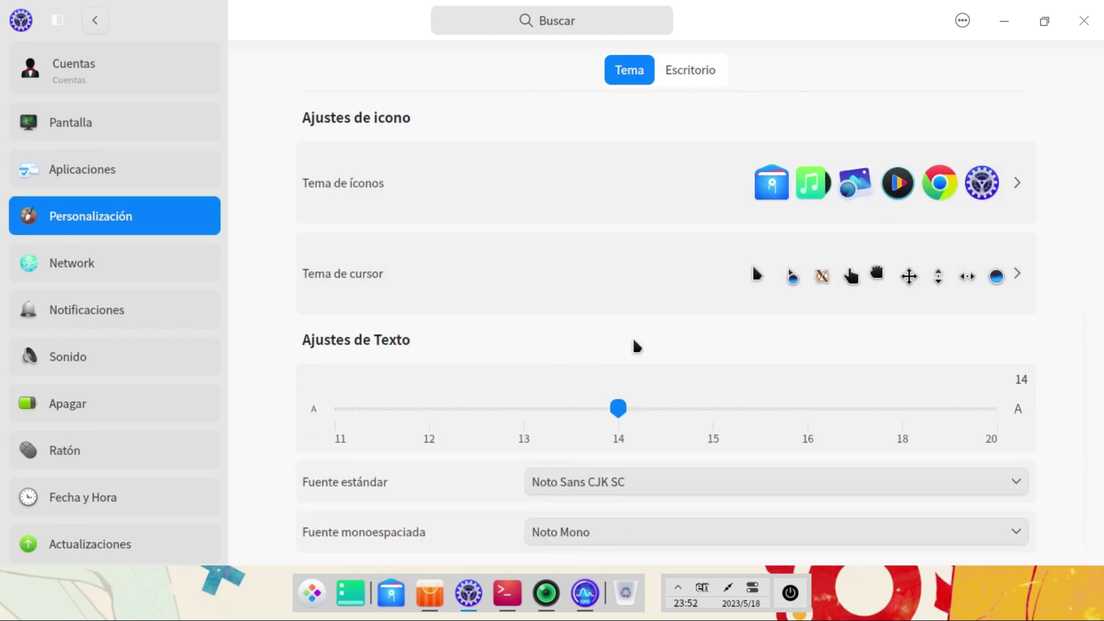
scroll(680, 322, "up", 6)
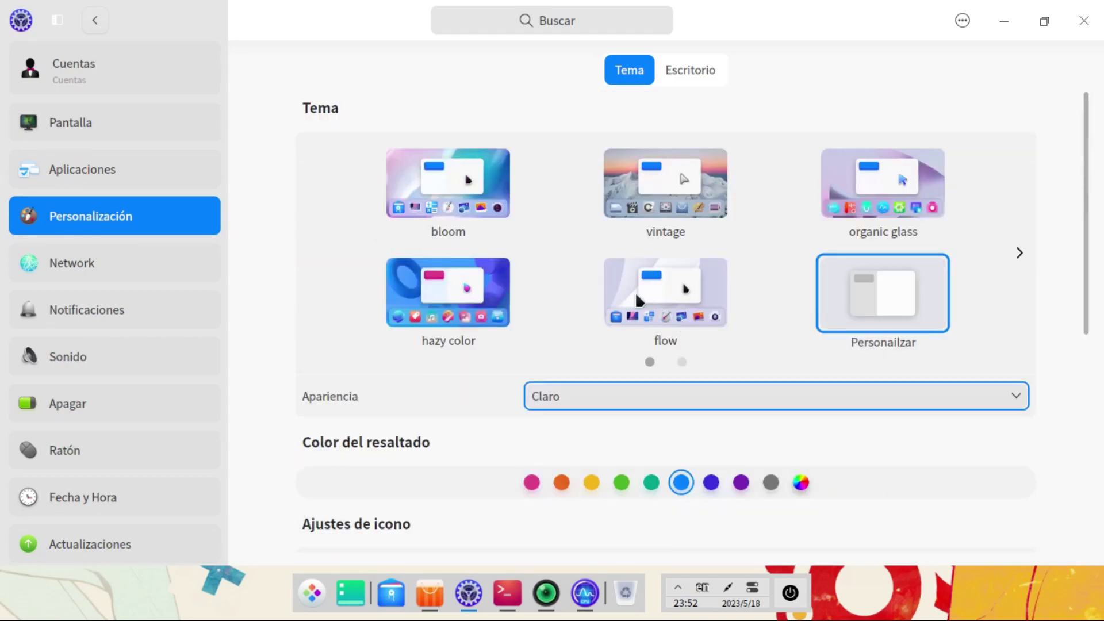
Step: Look through the network, notification and sound settings, including the sound input options
left_click(65, 259)
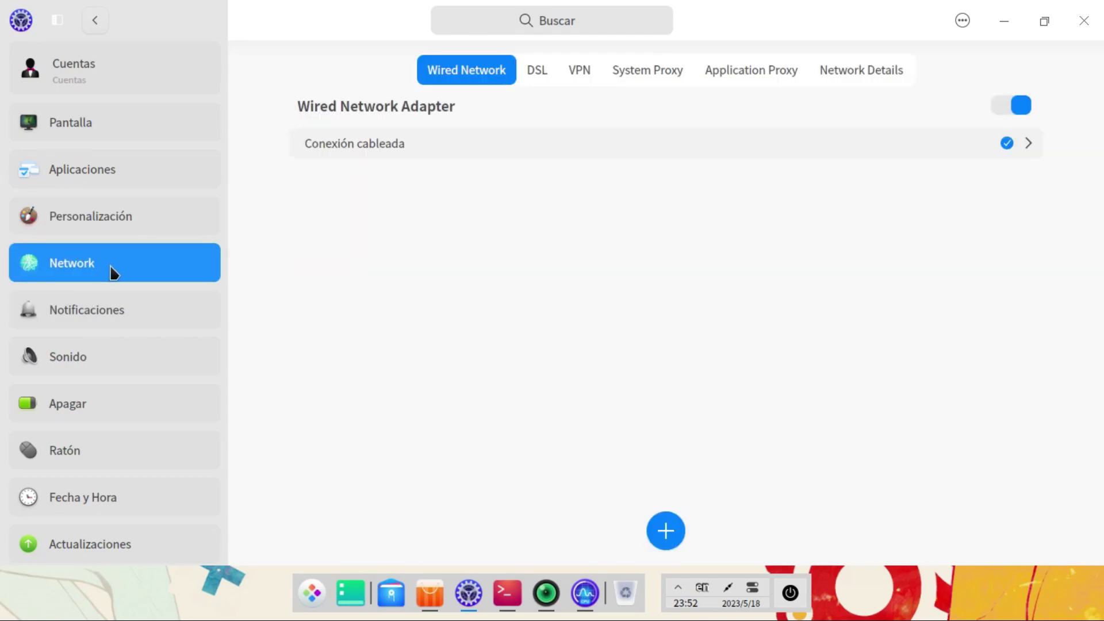
left_click(105, 312)
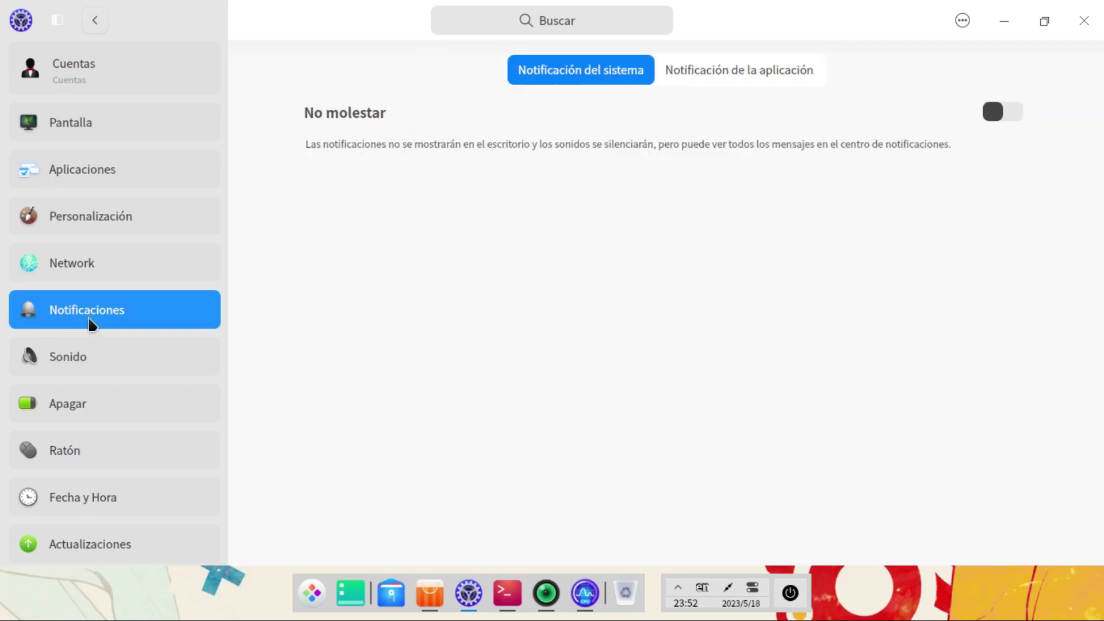
left_click(91, 343)
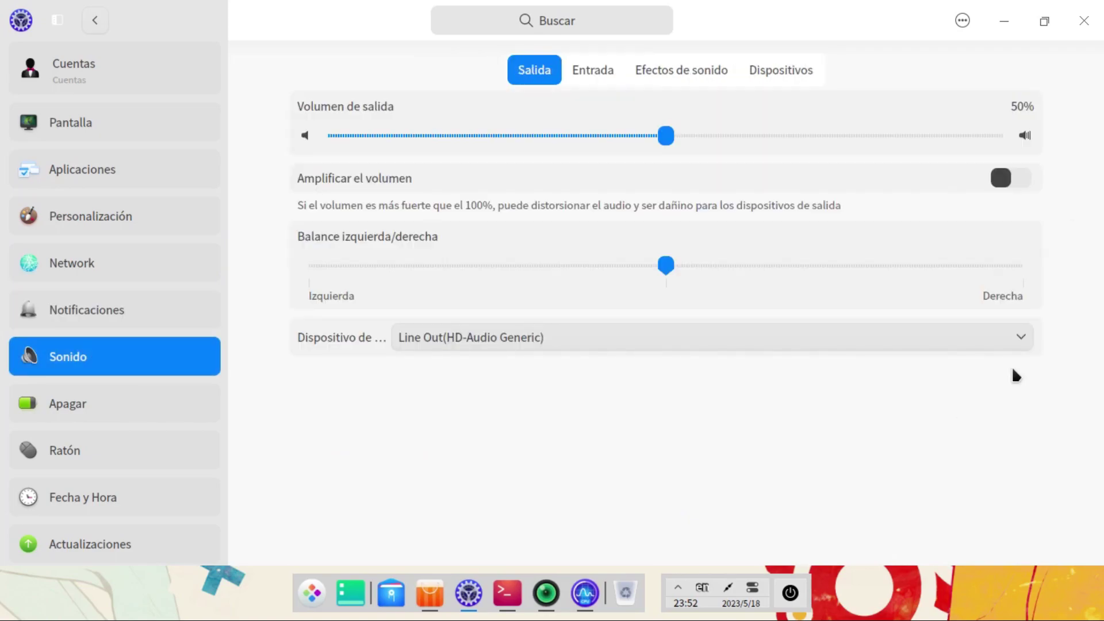
left_click(574, 75)
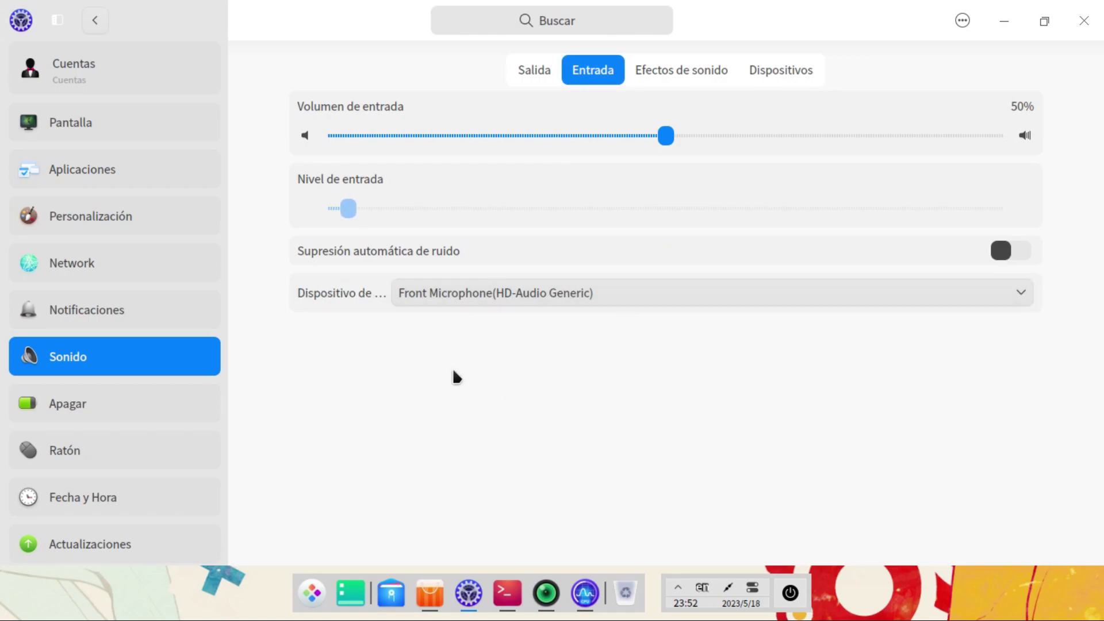
Step: Compare the general and plugged-in power settings, switching between them several times
left_click(77, 419)
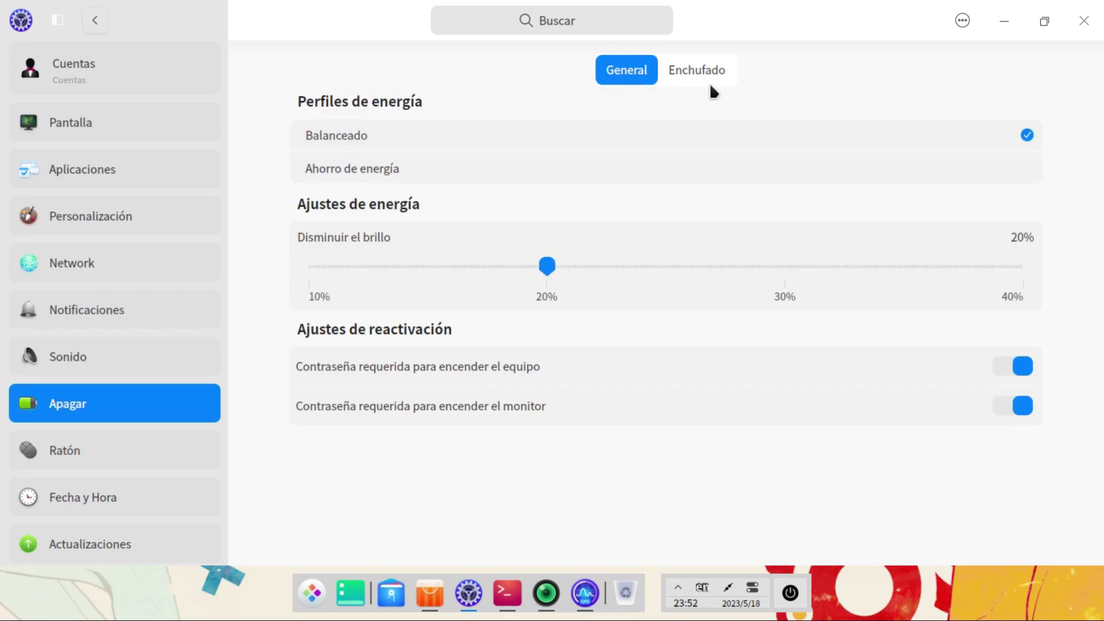
left_click(682, 71)
left_click(610, 66)
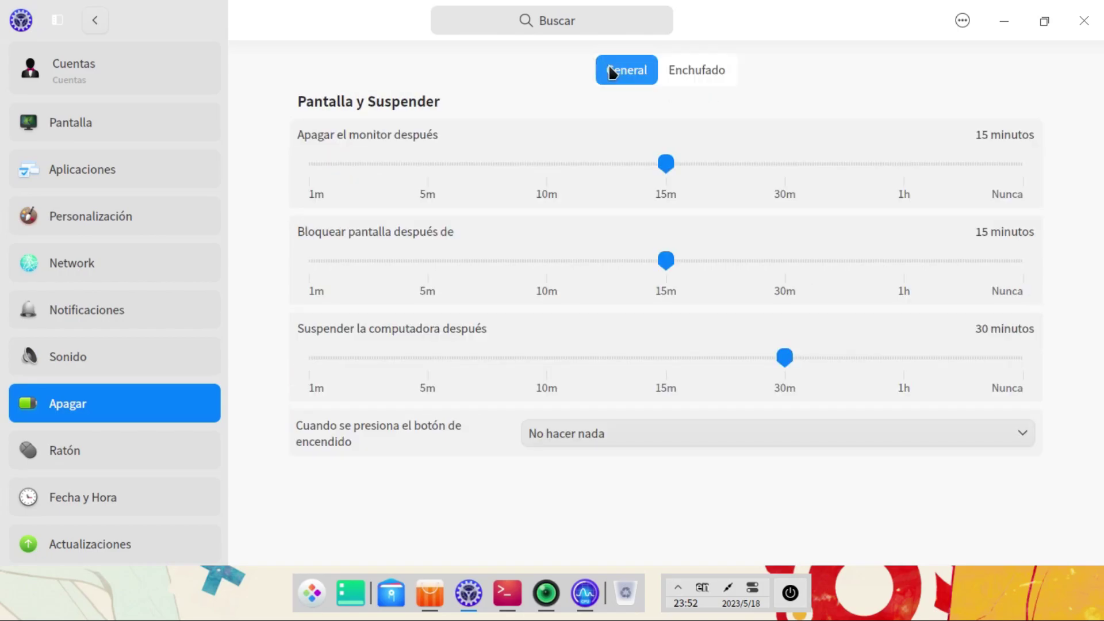
left_click(734, 71)
left_click(633, 66)
left_click(690, 67)
left_click(631, 69)
Step: Check mouse, date/time, updates and language pages, ending on Acerca del equipo scrolled to Memoria
left_click(137, 460)
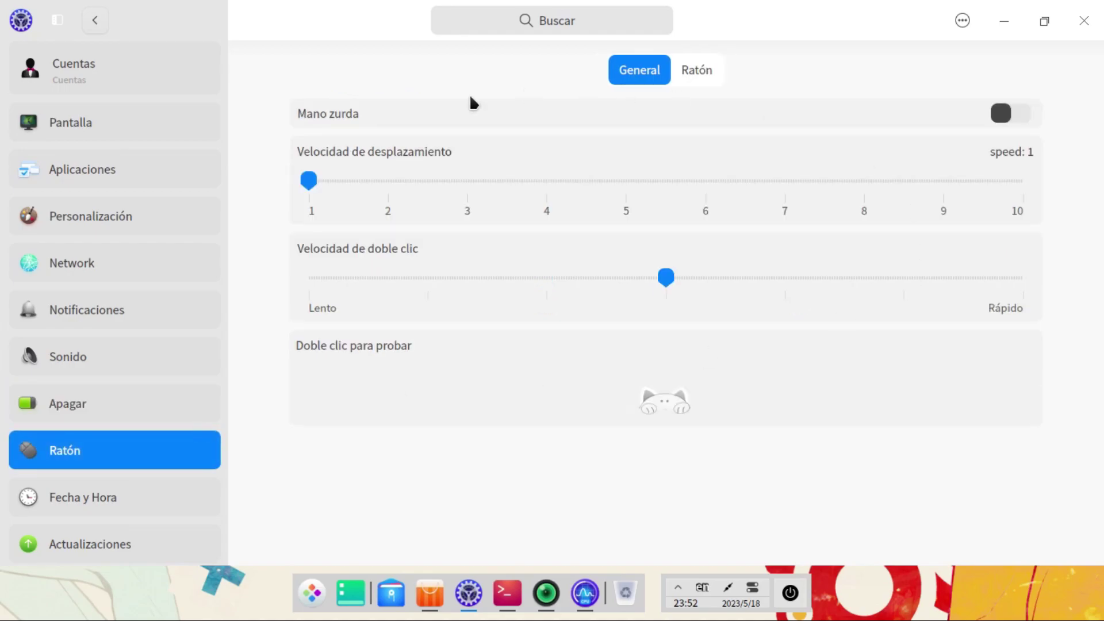
left_click(84, 493)
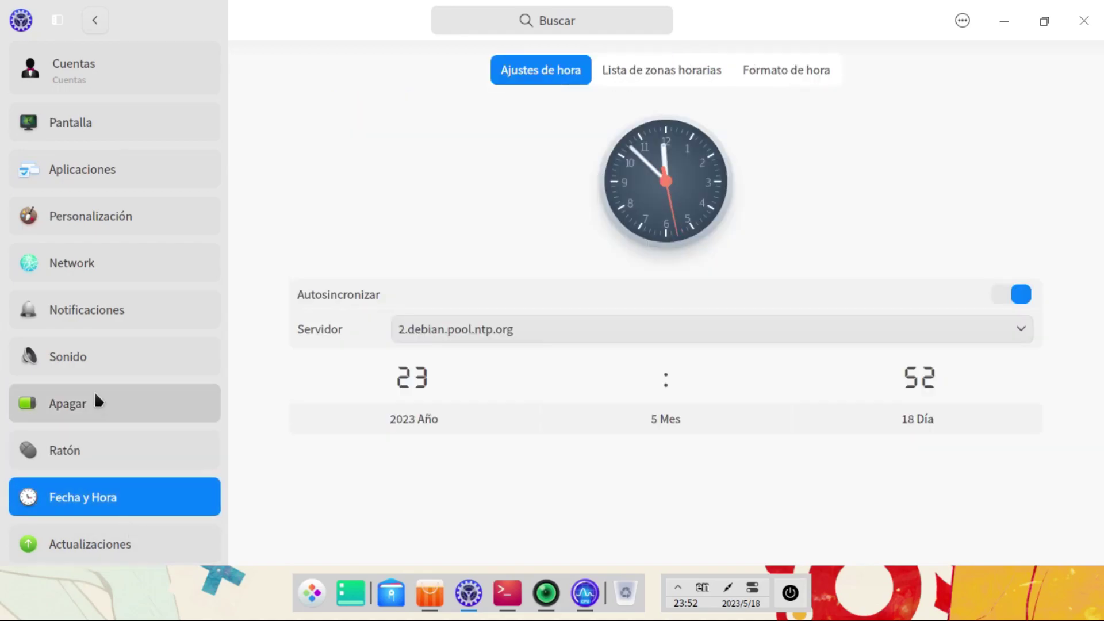
scroll(92, 391, "down", 2)
left_click(114, 320)
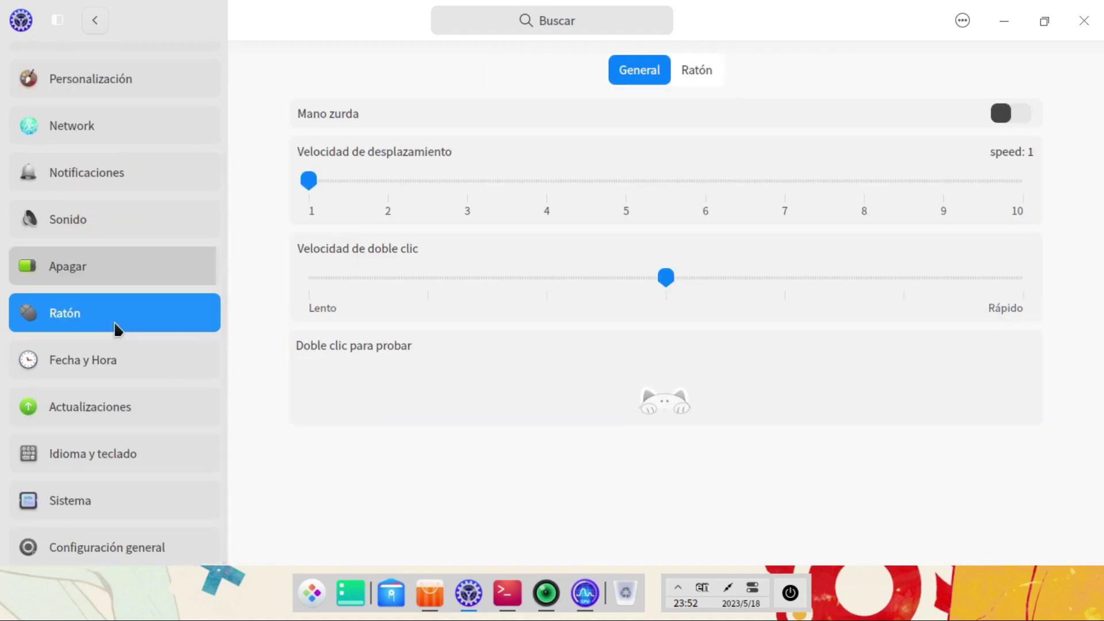
left_click(118, 396)
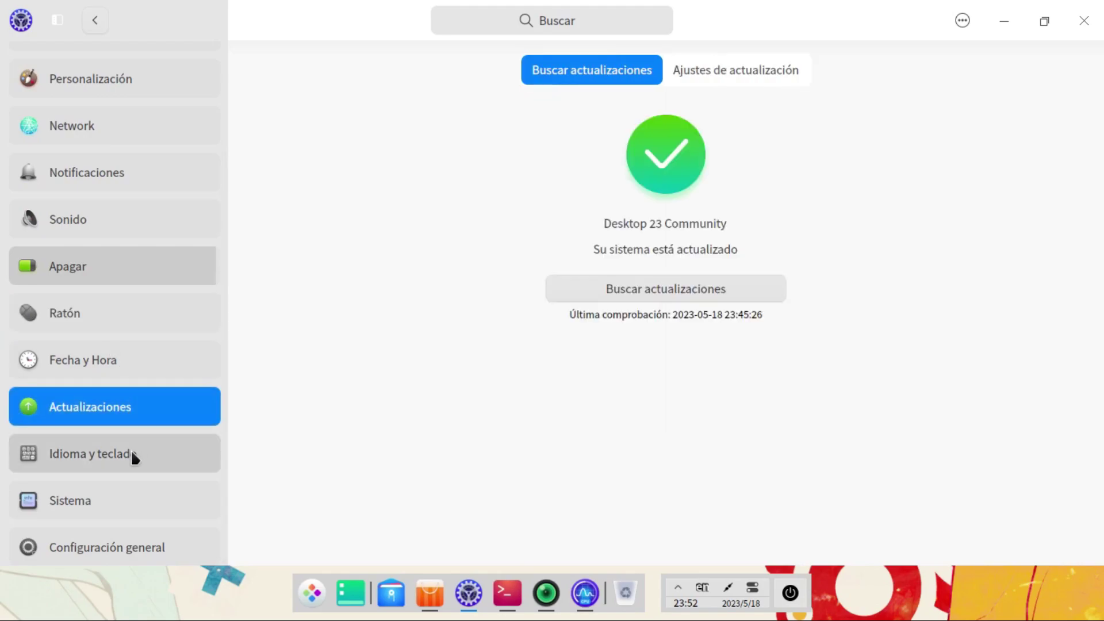
left_click(133, 457)
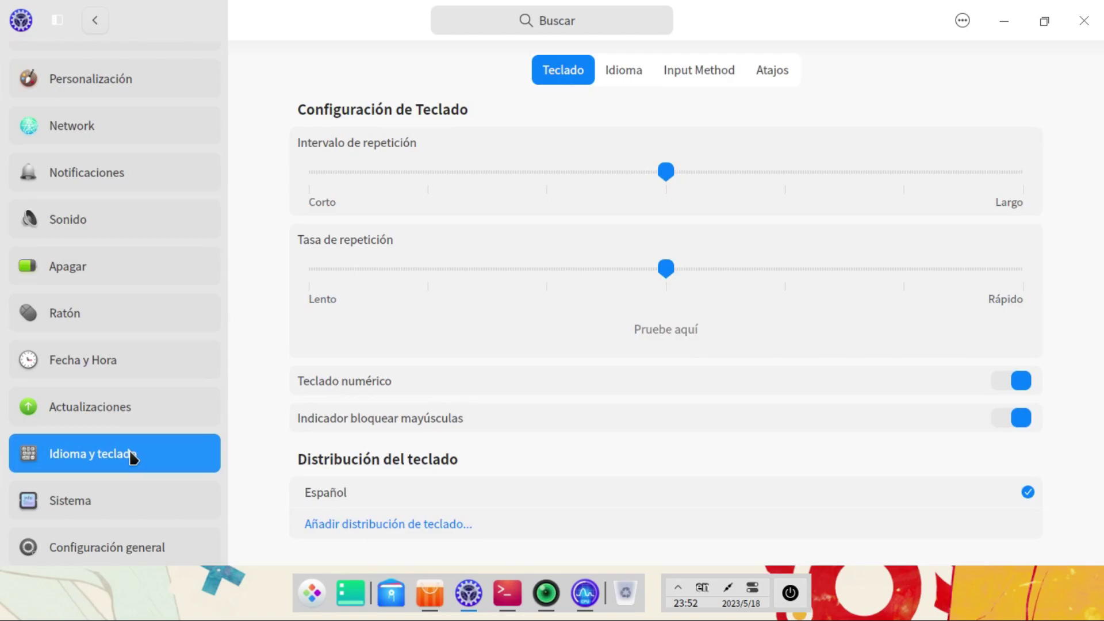
left_click(145, 501)
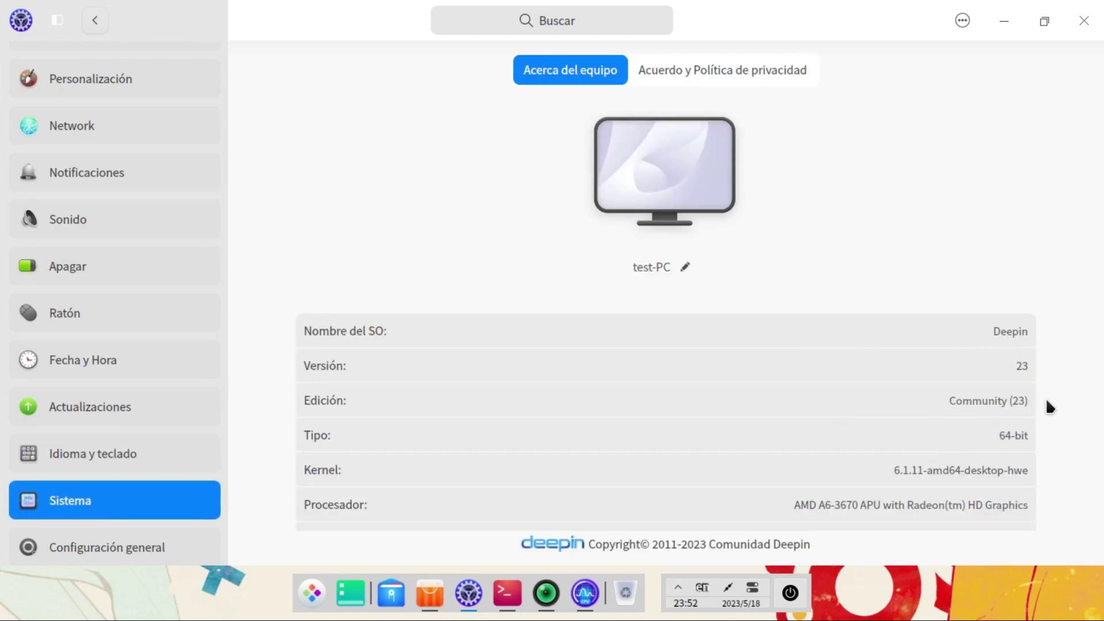
scroll(1014, 449, "down", 2)
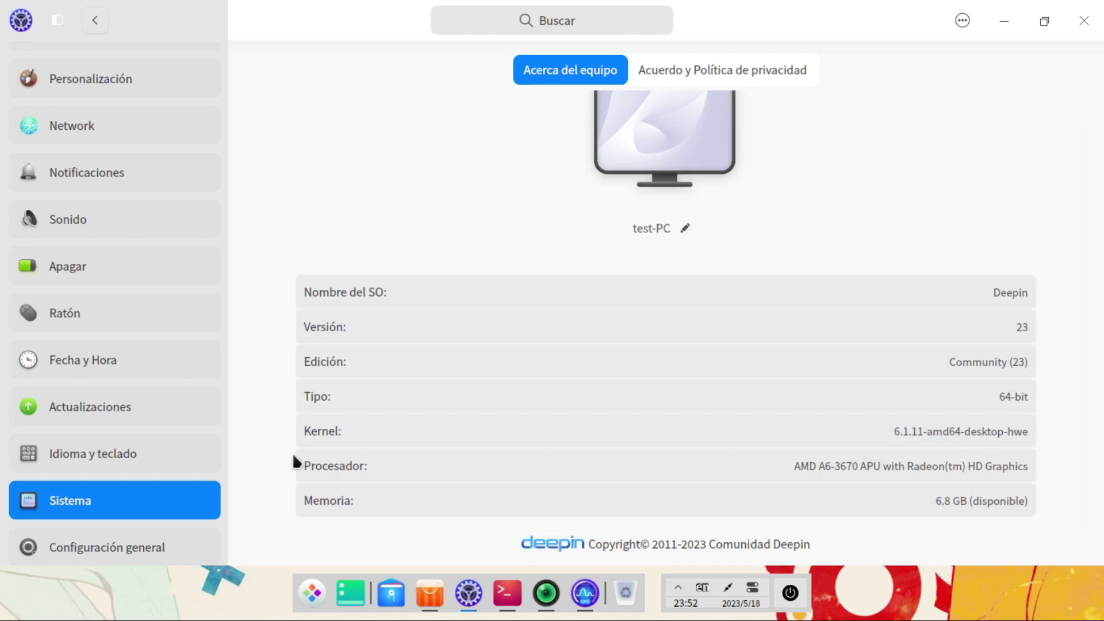
Step: Open the Configuración general Menú de arranque page for Deepin 23 GNU/Linux, after briefly returning to Sistema
left_click(141, 549)
left_click(104, 509)
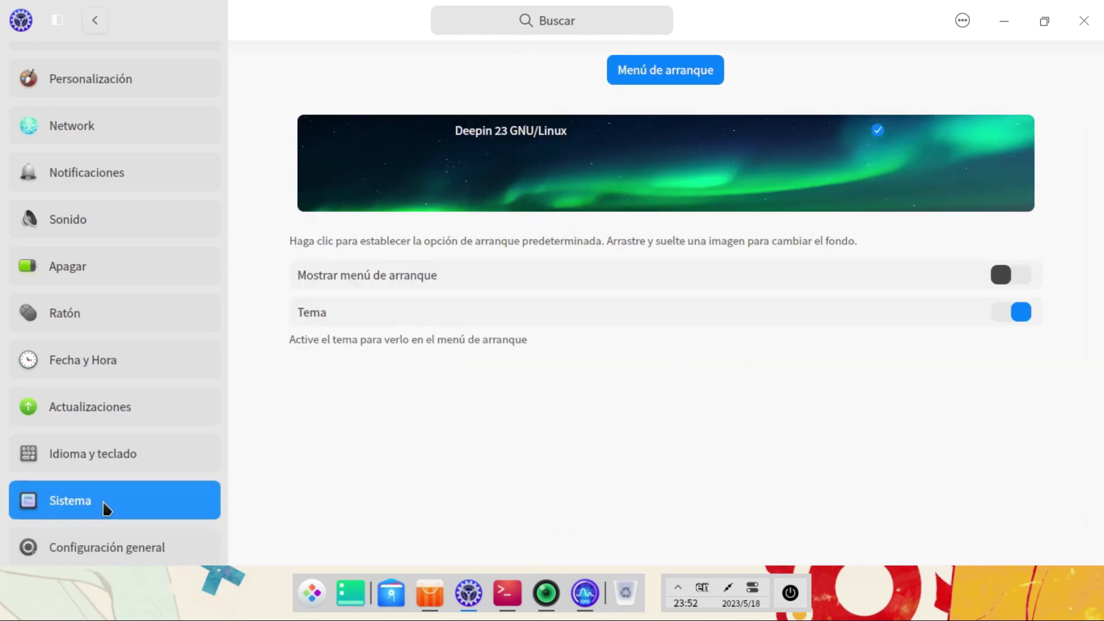
left_click(102, 549)
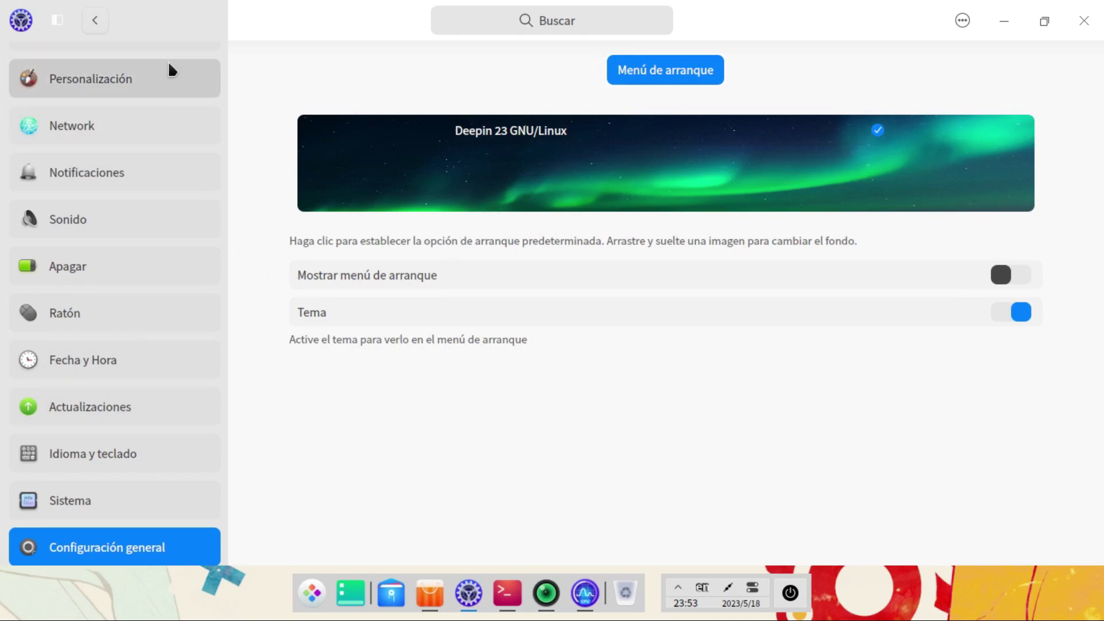
Step: Open a File Manager window beside the restored settings window and browse into the Imágenes folder
left_click(1044, 21)
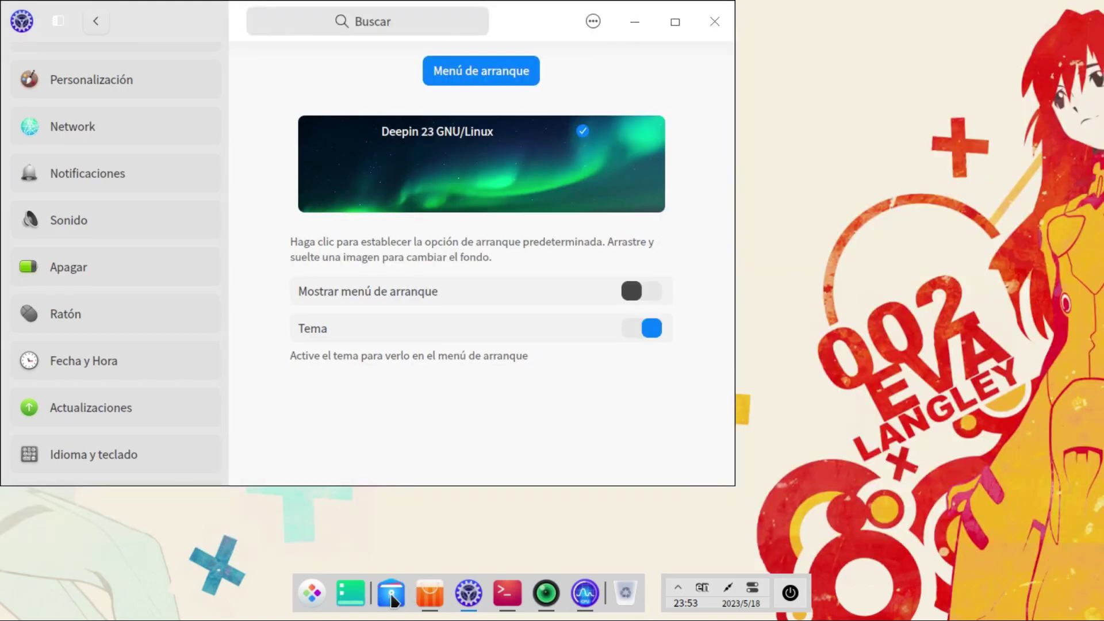
key("super+e")
left_click_drag(665, 18, 766, 233)
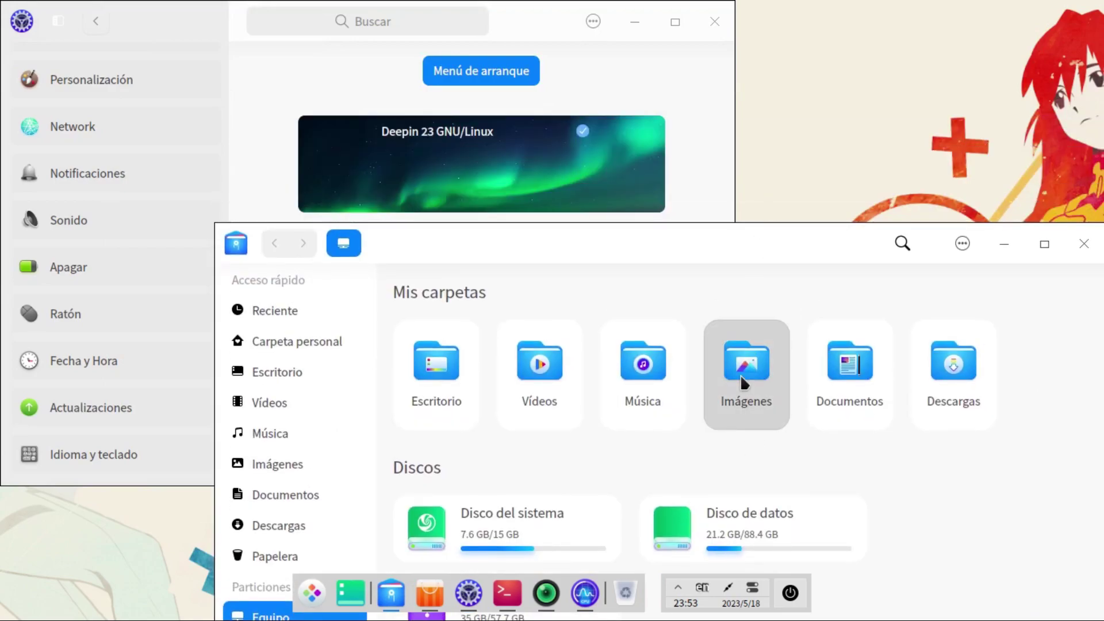
double_click(740, 374)
Step: Set 11268.jpg as the boot menu background, authenticating with the account password, then close Settings
left_click(613, 348)
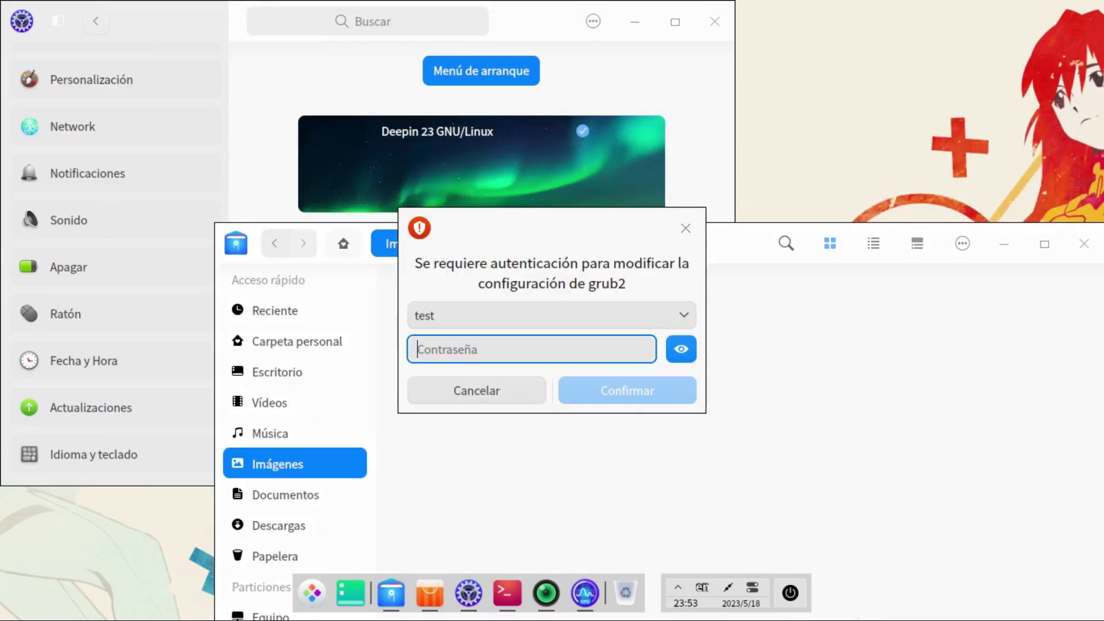
type("*******")
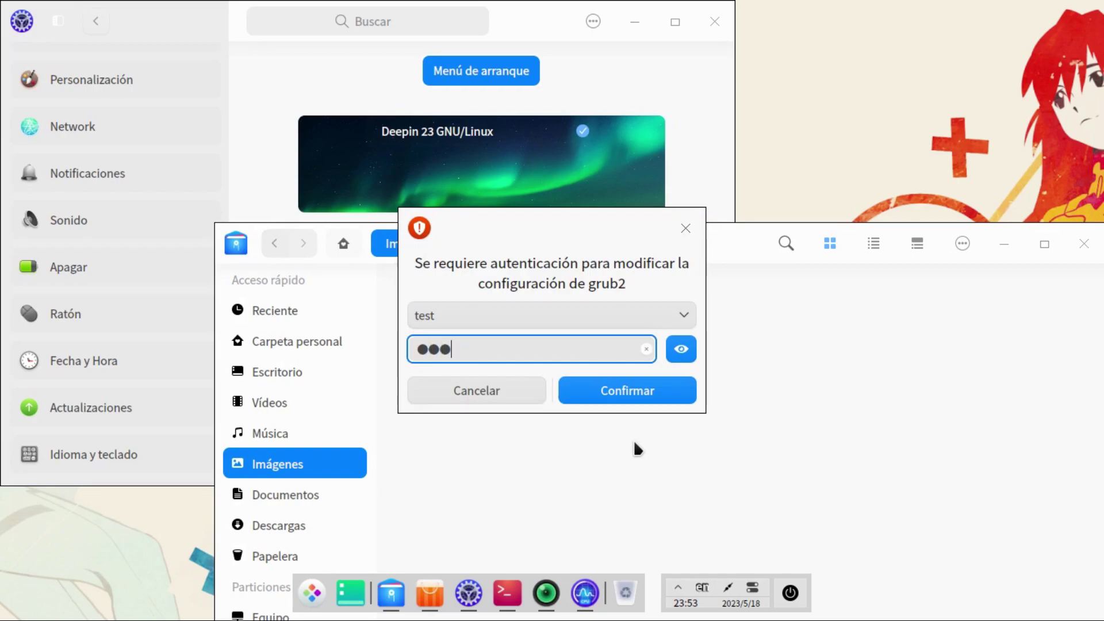
key("Return")
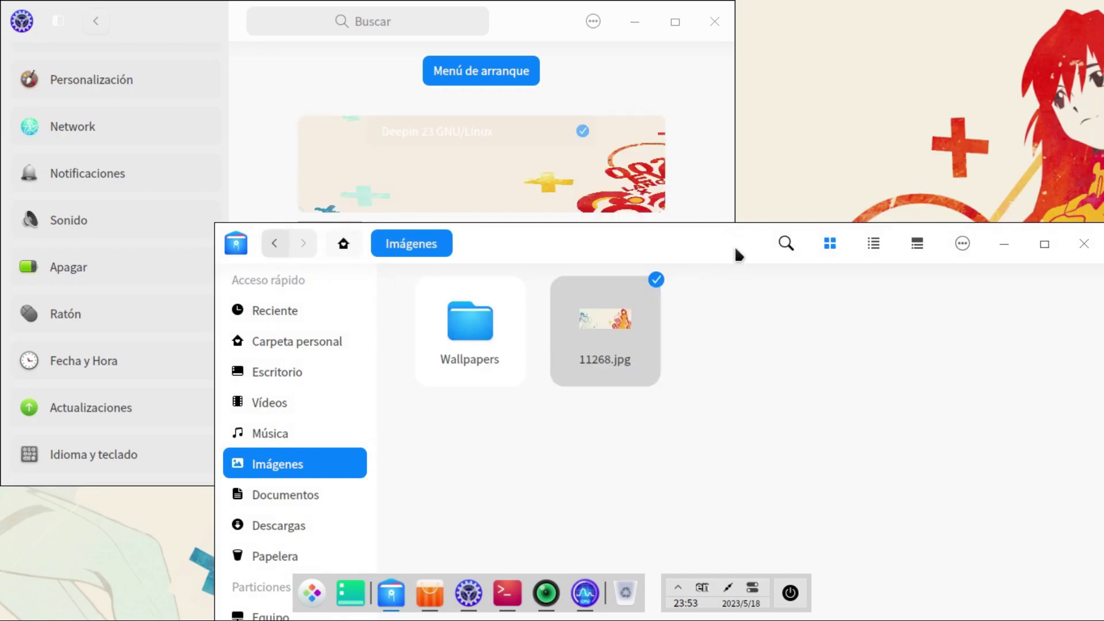
left_click(1003, 244)
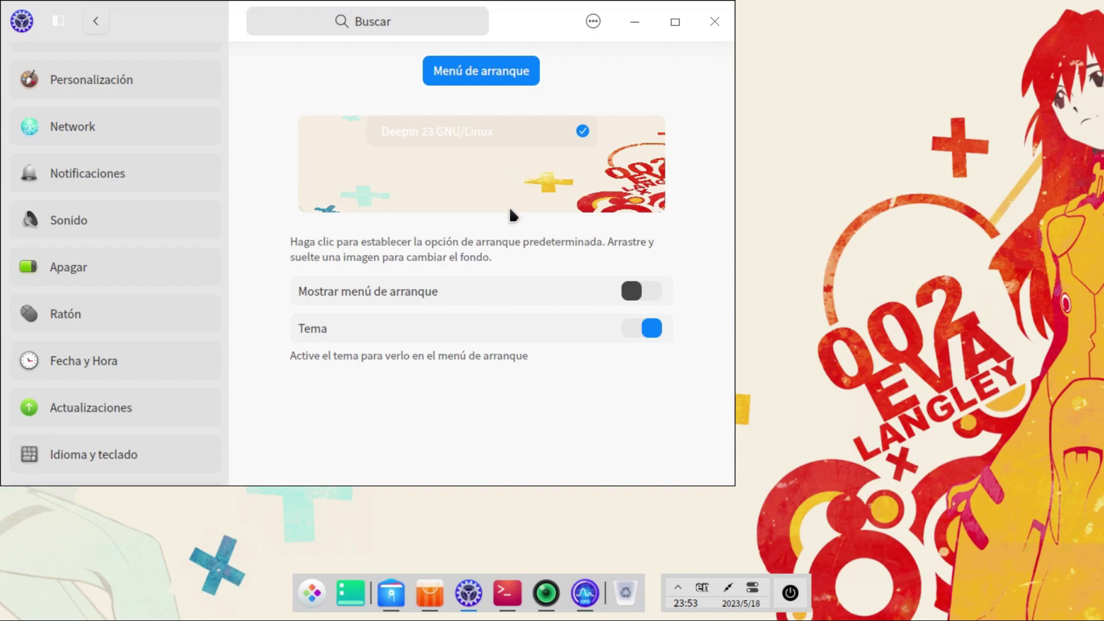
scroll(148, 374, "down", 2)
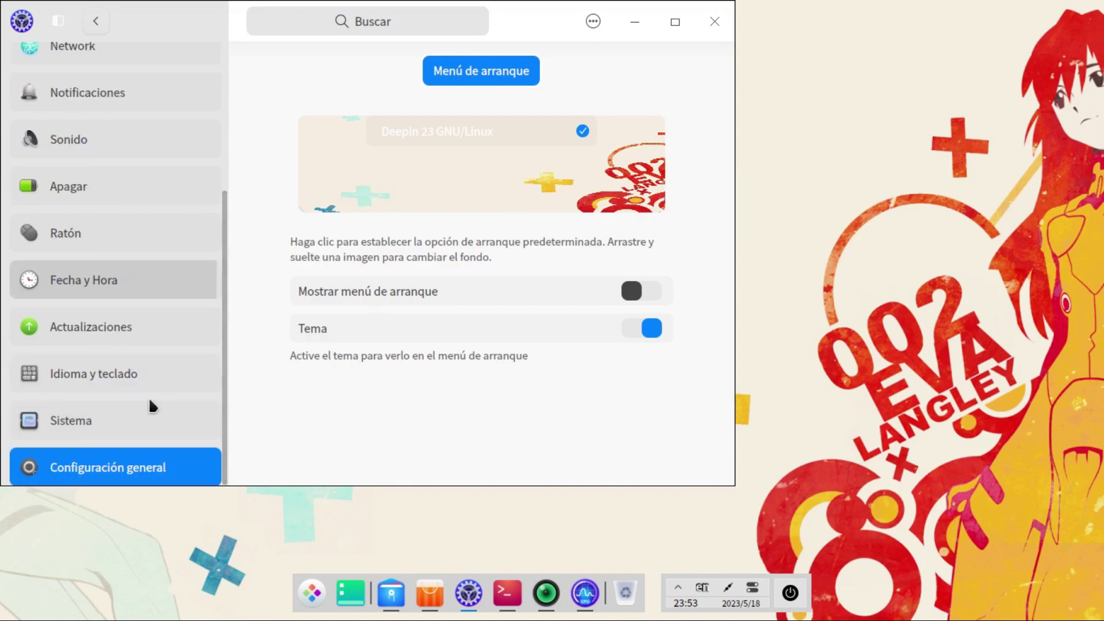
left_click(714, 21)
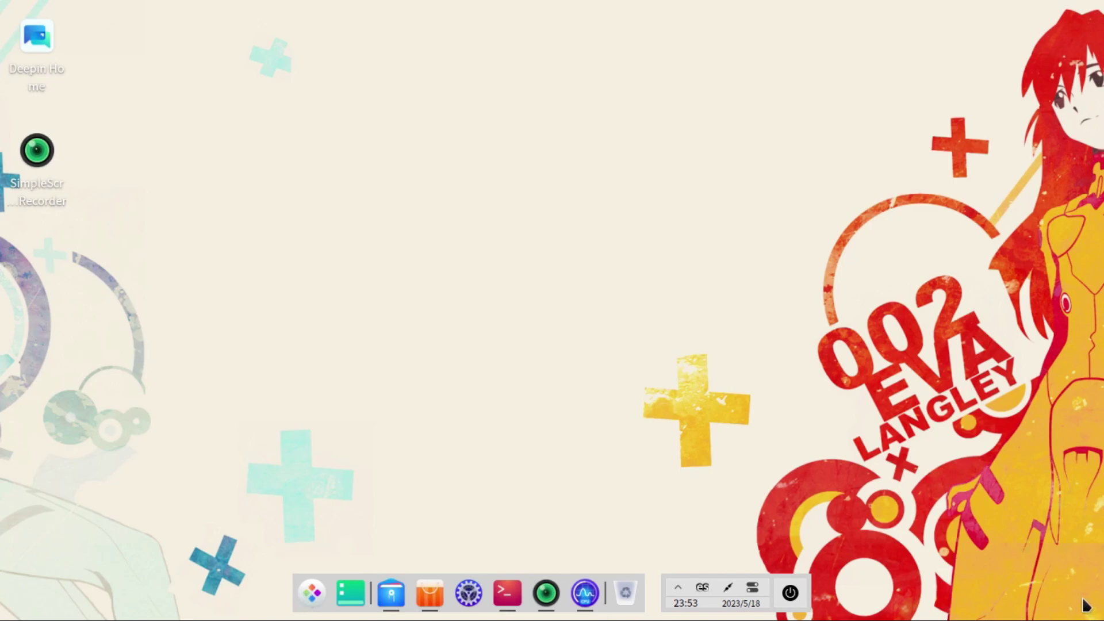
Step: Check the Sonido output devices list in the tray quick settings panel
left_click(749, 585)
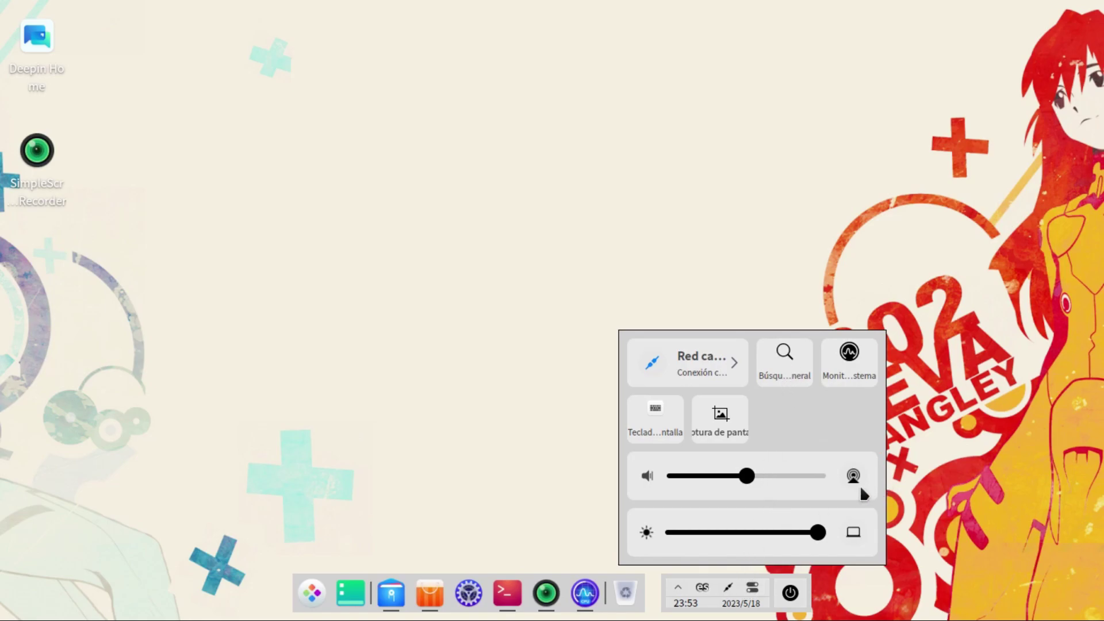
left_click(854, 478)
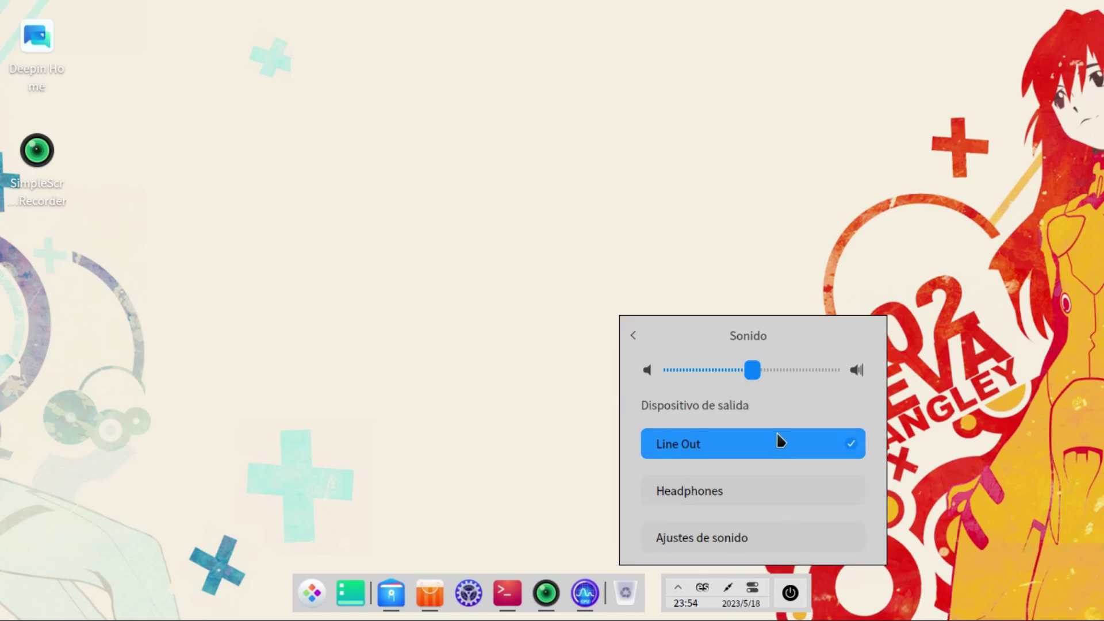
left_click(633, 337)
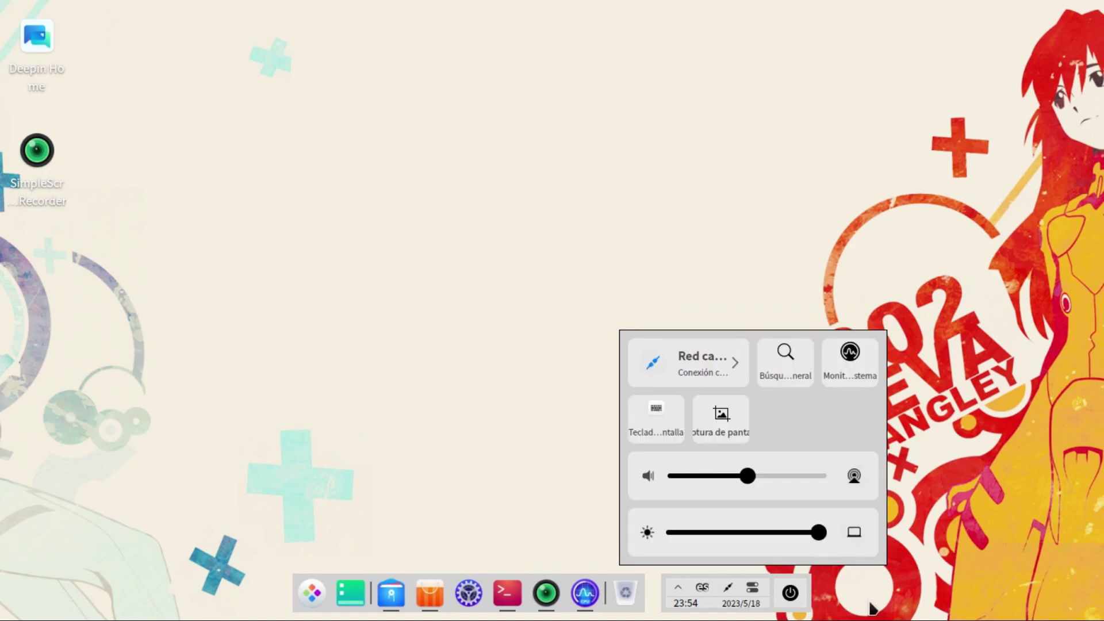
Step: Capture a 1152x511 region screenshot of the desktop and save it
left_click(721, 414)
mouse_move(80, 48)
left_mouse_down()
mouse_move(682, 372)
mouse_move(1035, 397)
mouse_move(1010, 460)
left_mouse_up()
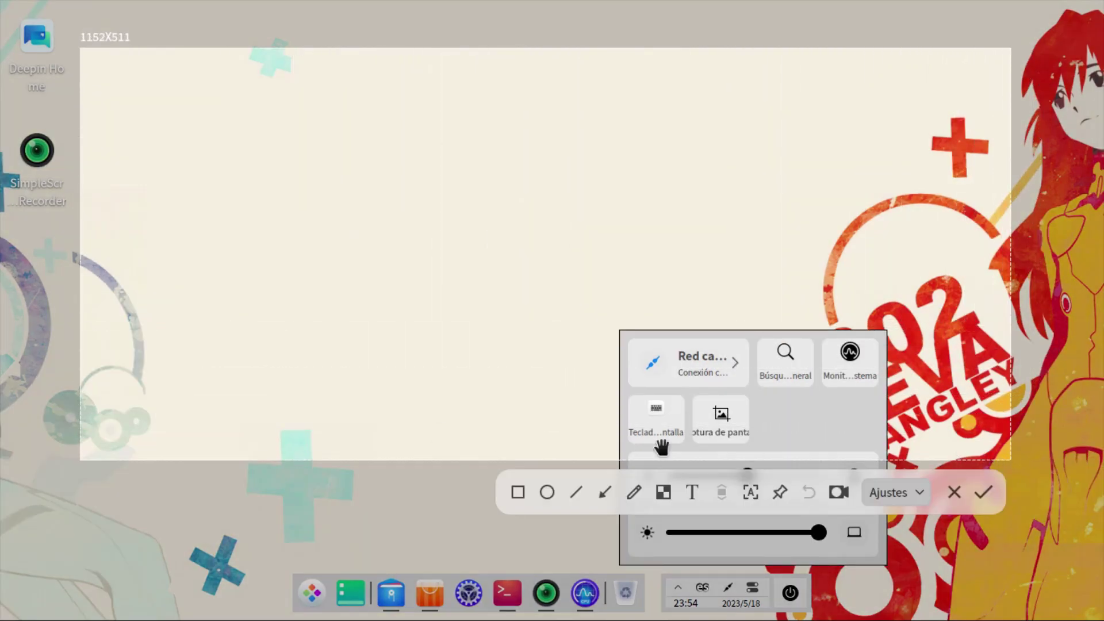
left_click(982, 490)
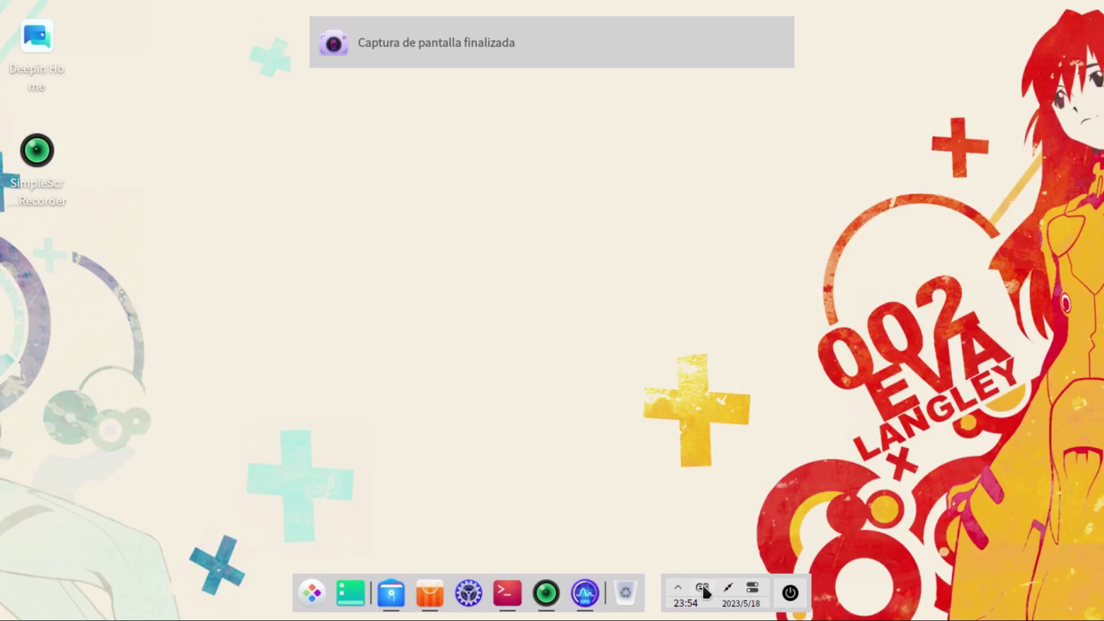
left_click(753, 588)
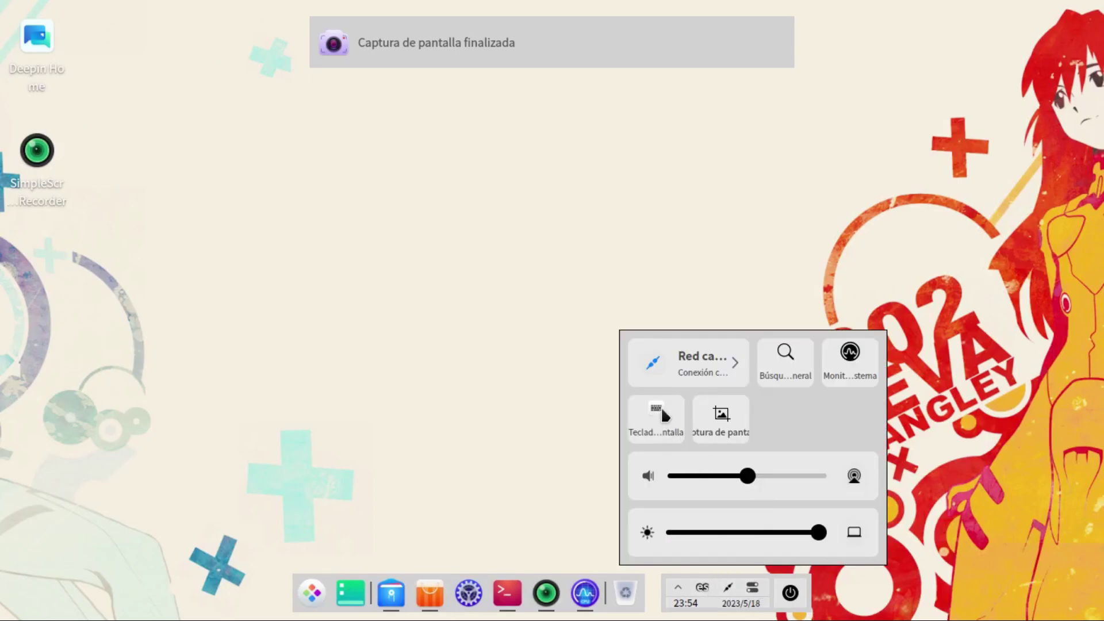
Step: Open the Monitor del sistema overview from quick settings and scroll its CPU, network and memory stats
left_click(849, 357)
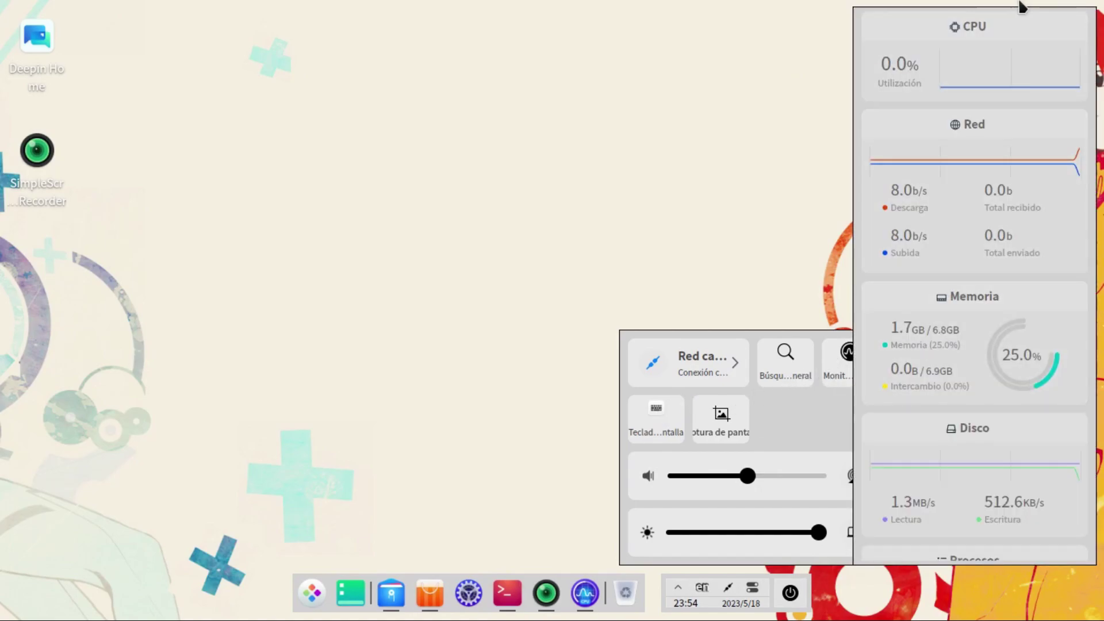
left_click(734, 144)
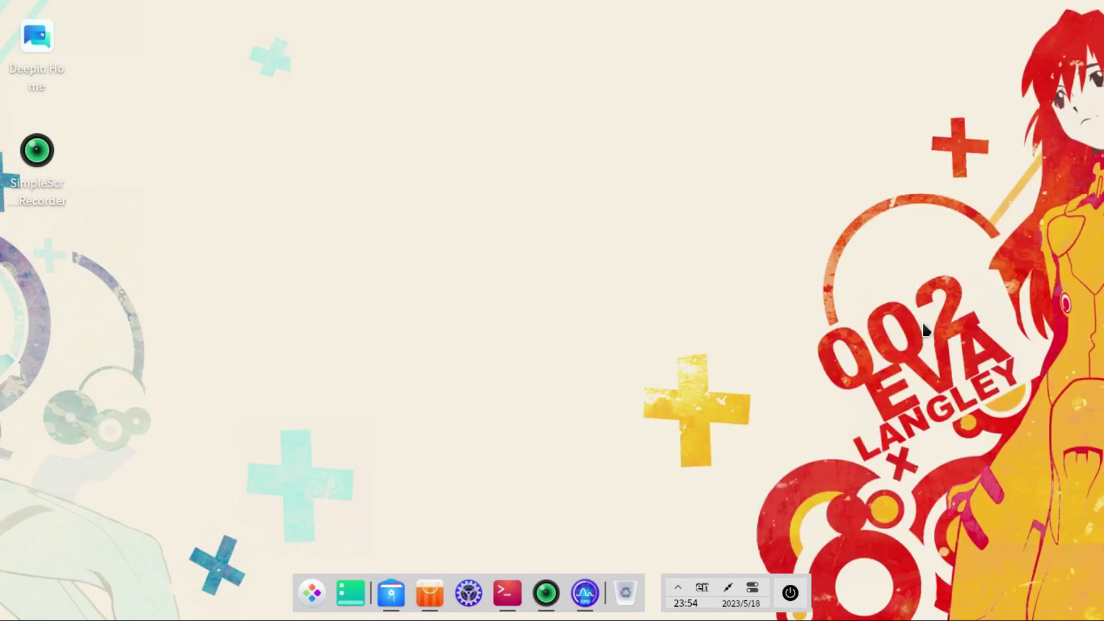
left_click(752, 587)
left_click(851, 371)
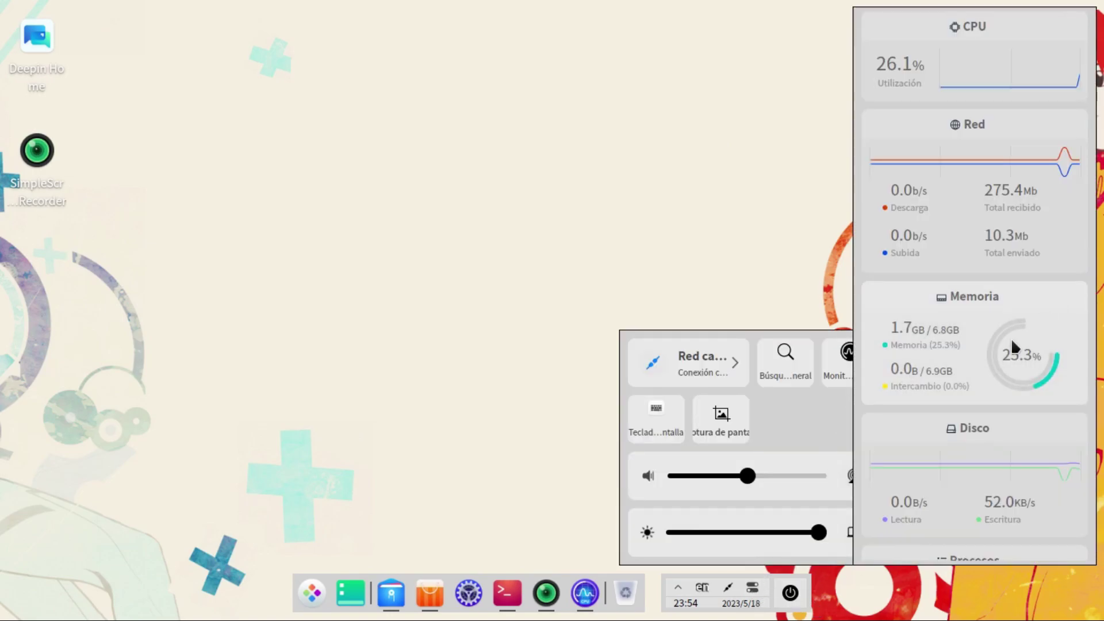
scroll(988, 442, "down", 3)
scroll(993, 438, "up", 3)
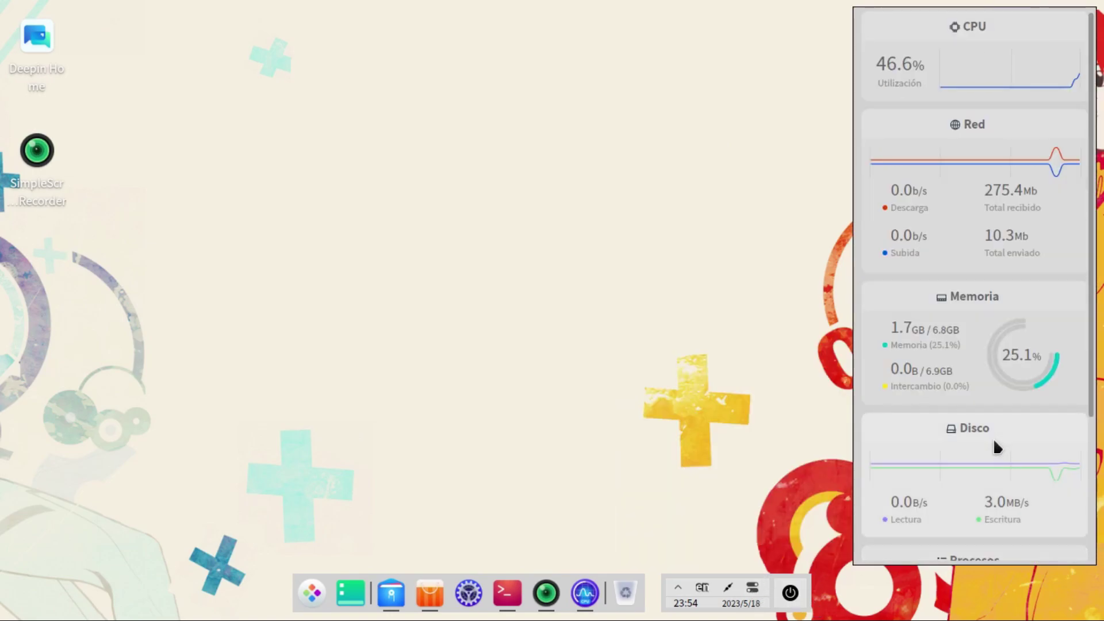
left_click(508, 366)
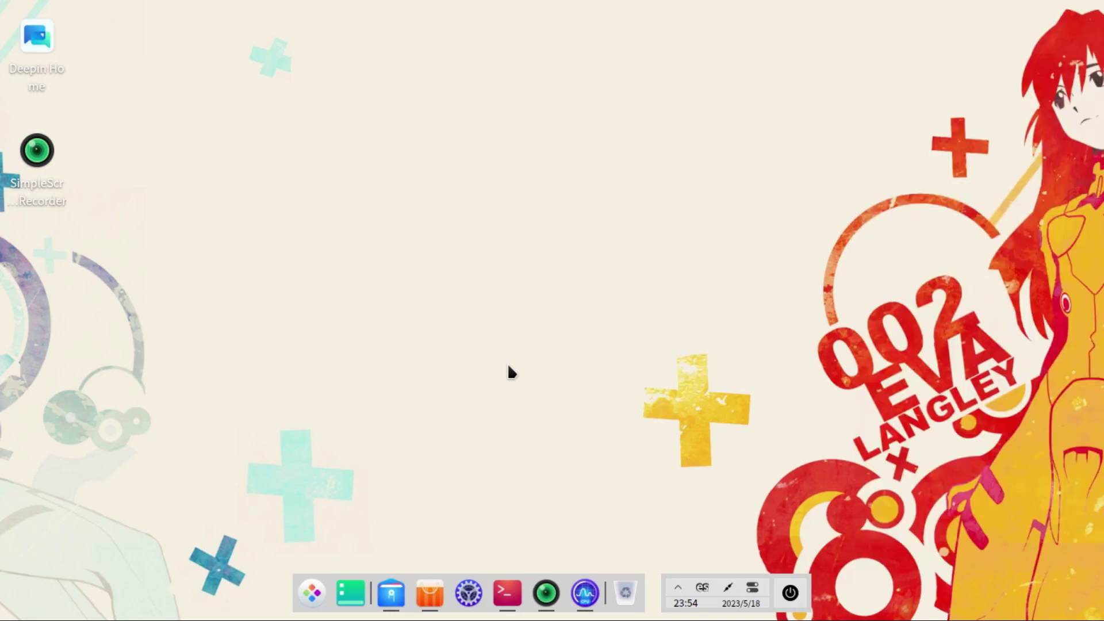
Step: Review the overview again including disk and top processes, close it and reveal hidden tray icons
left_click(750, 586)
left_click(868, 364)
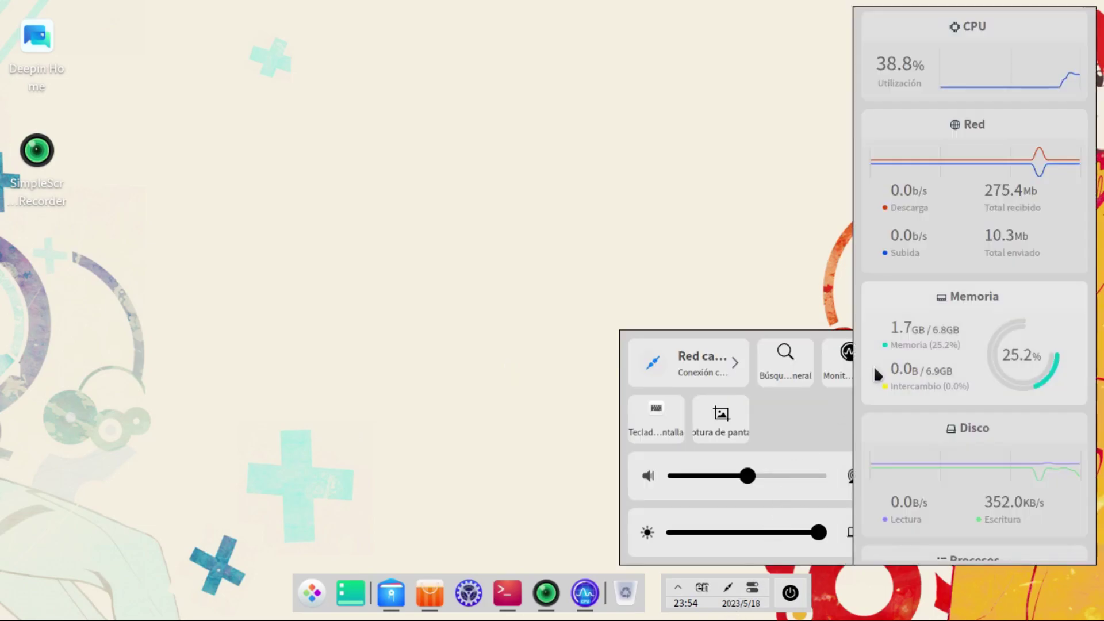
scroll(988, 296, "down", 3)
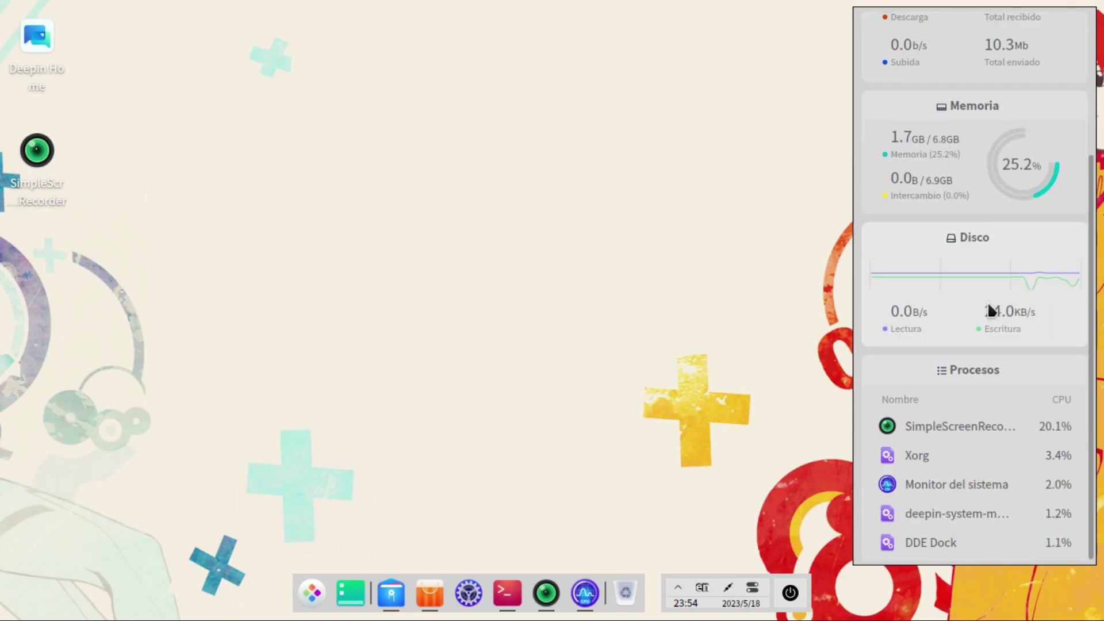
scroll(984, 321, "up", 3)
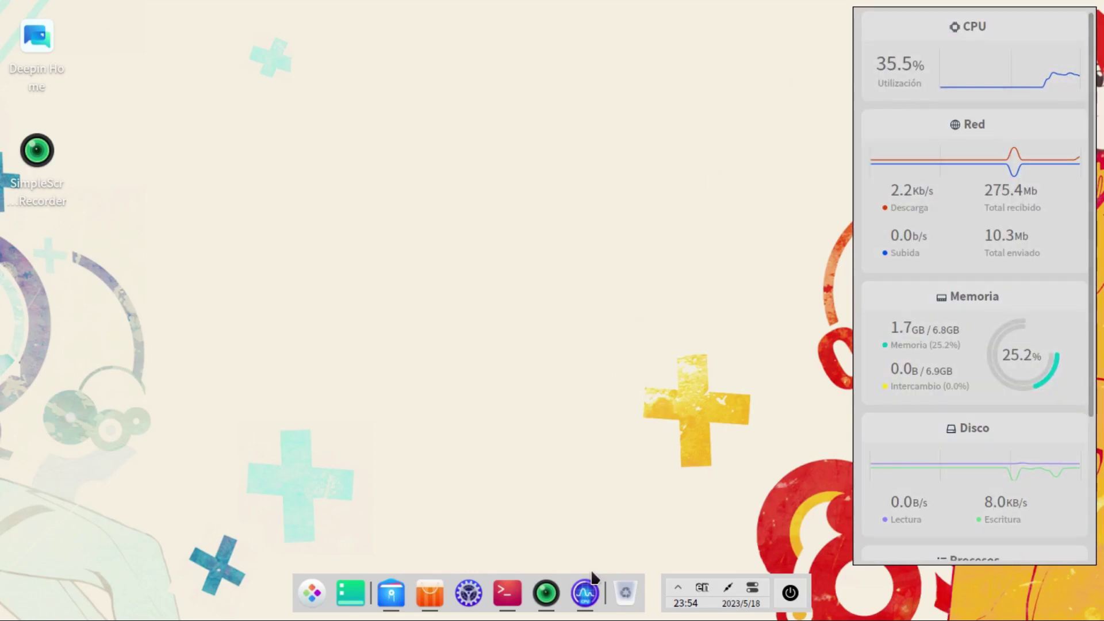
left_click(728, 569)
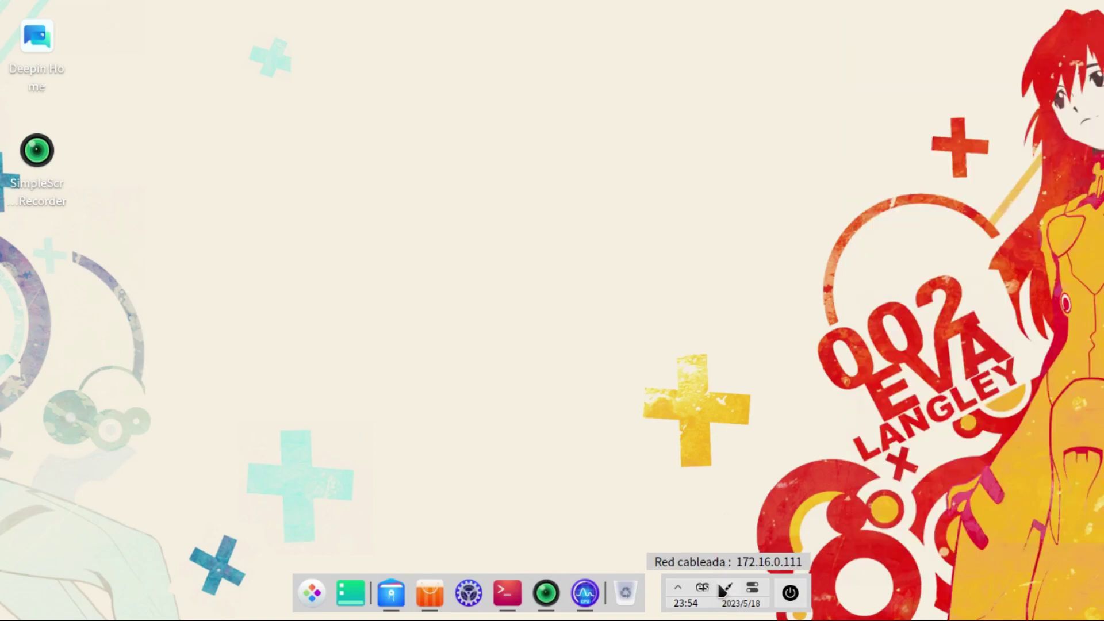
left_click(677, 583)
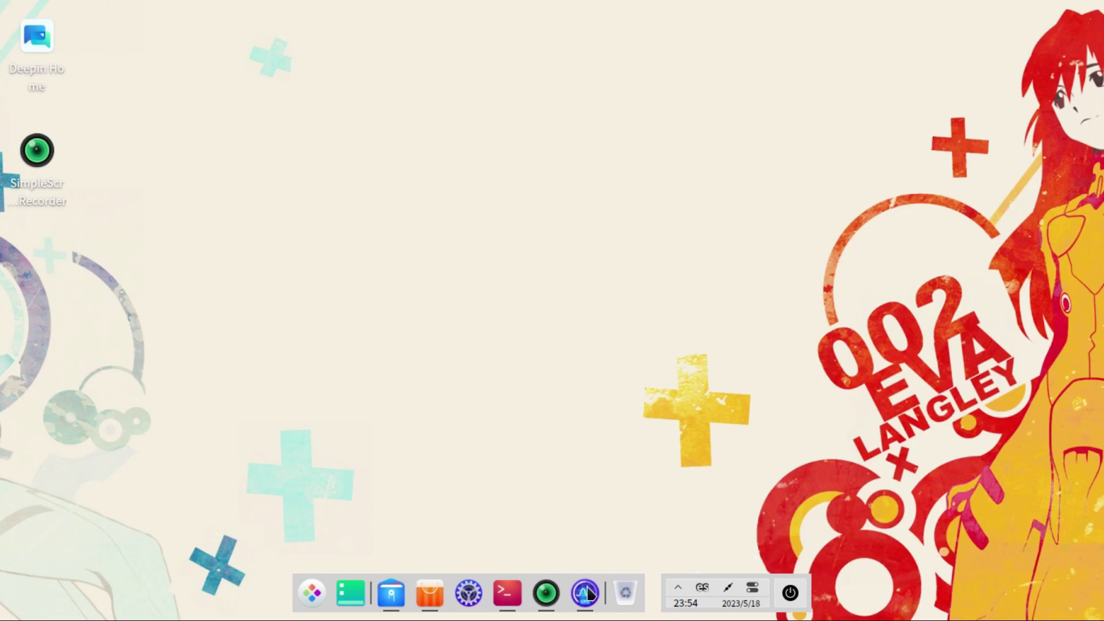
Step: Launch LibreOffice Writer from the launcher and dismiss the Tip of the Day
left_click(310, 595)
scroll(815, 361, "down", 1)
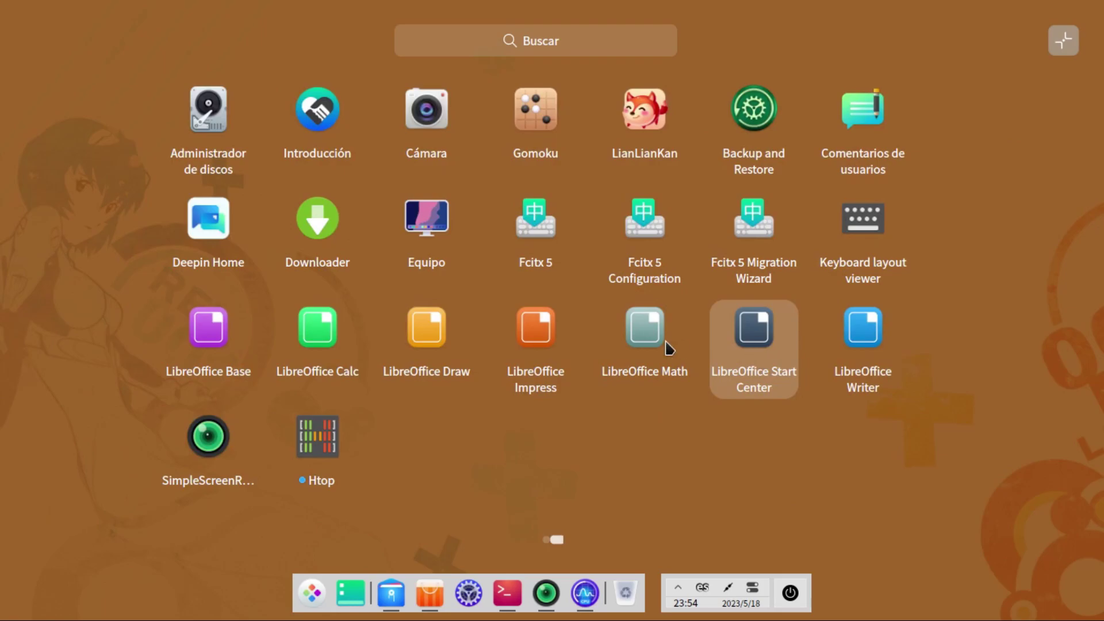
left_click(859, 331)
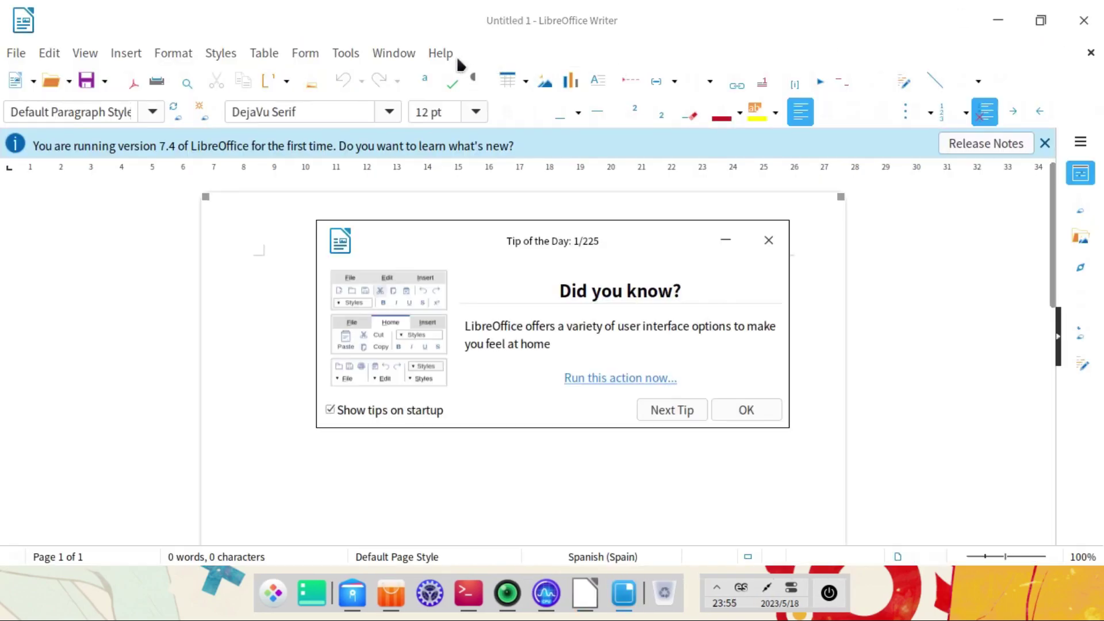
left_click(772, 411)
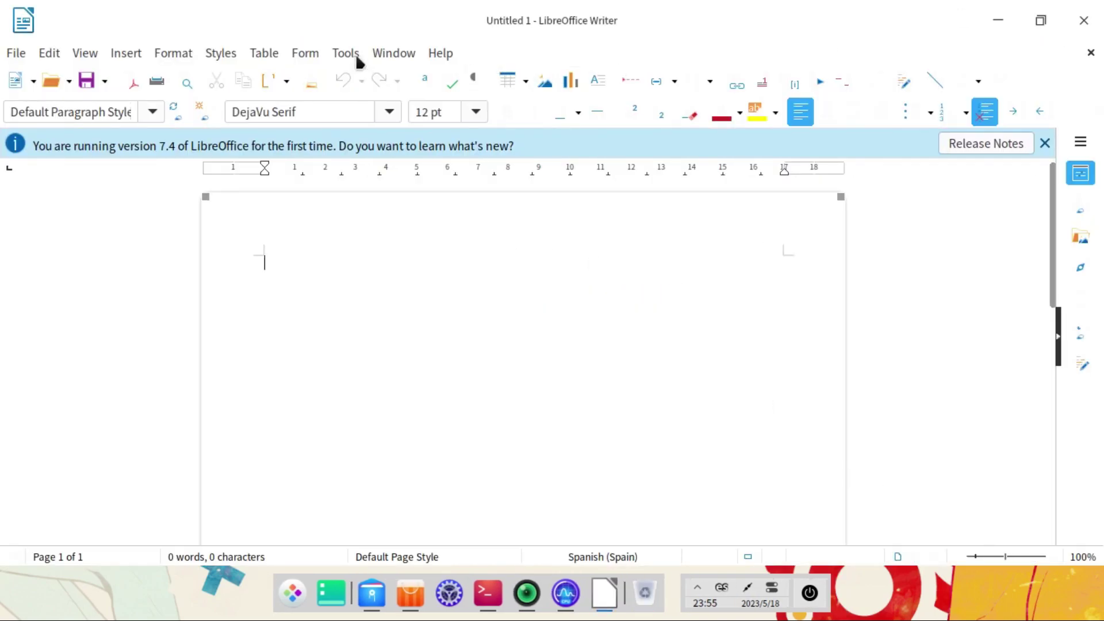
Step: Check the version in Help > About LibreOffice, quit Writer and reopen the app launcher
left_click(440, 51)
left_click(543, 371)
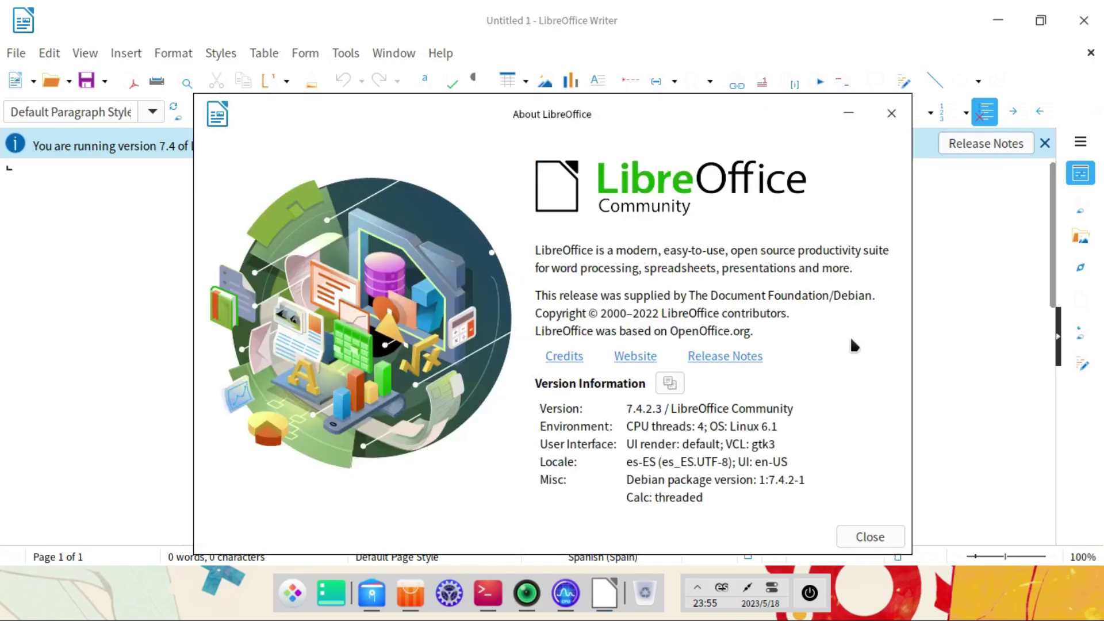
left_click(900, 538)
left_click(1081, 22)
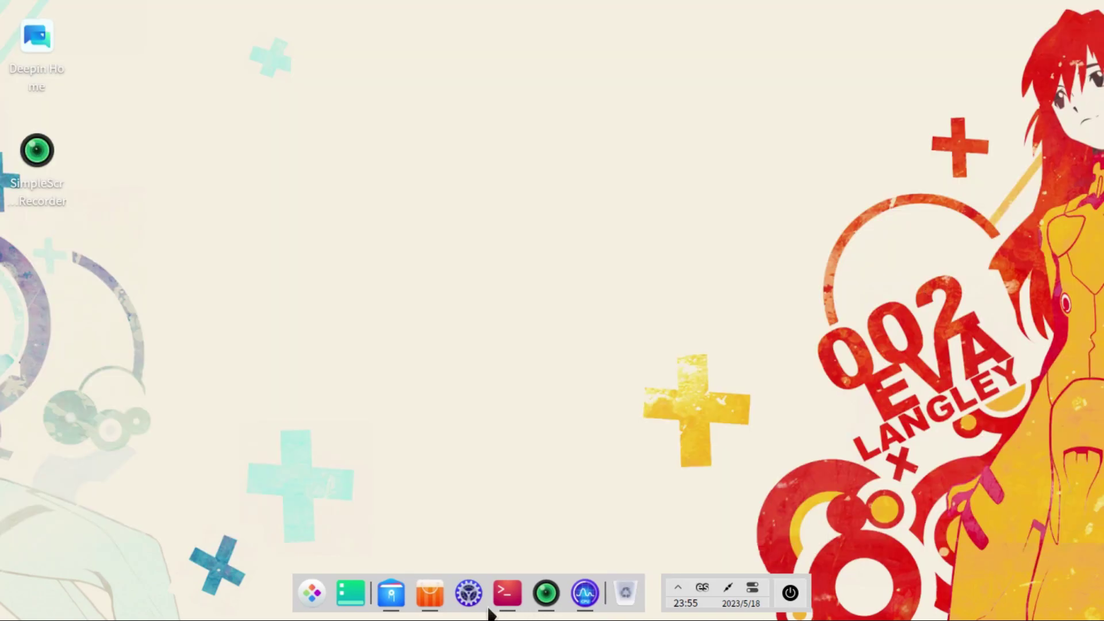
left_click(312, 593)
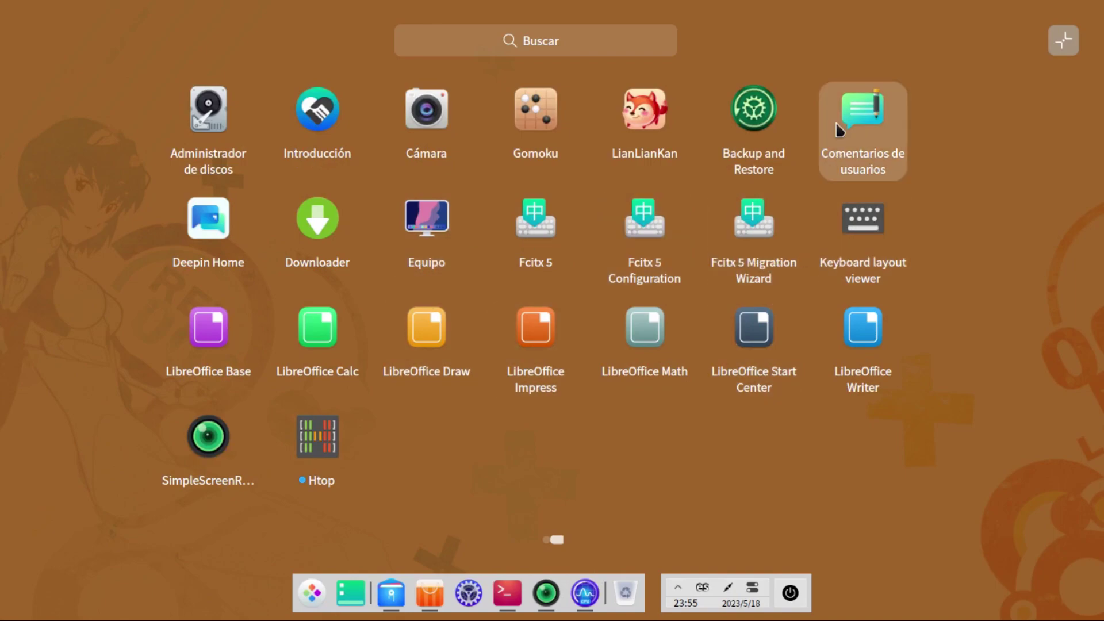
Step: Show Backup and Restore's Restore options, then launch Administrador de discos and enter the account password
left_click(755, 117)
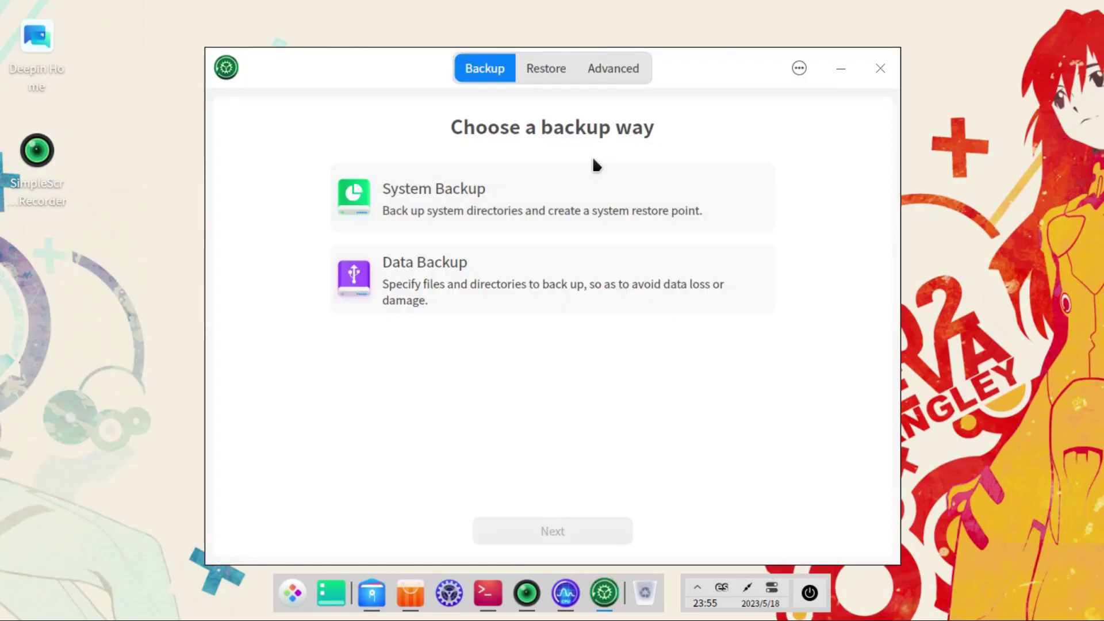
left_click(539, 68)
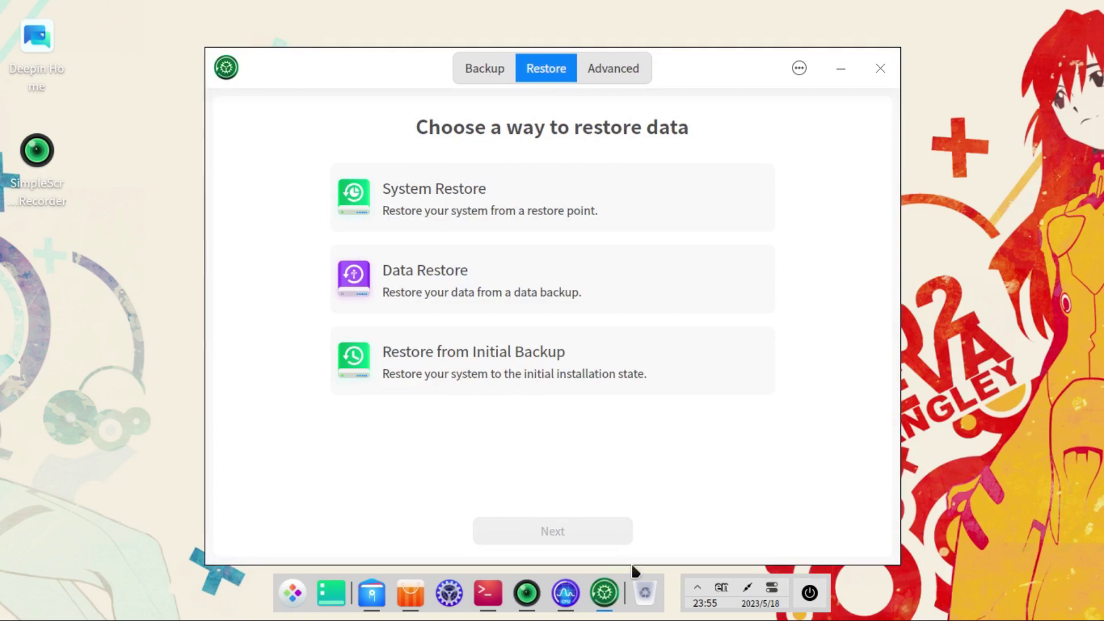
left_click(290, 592)
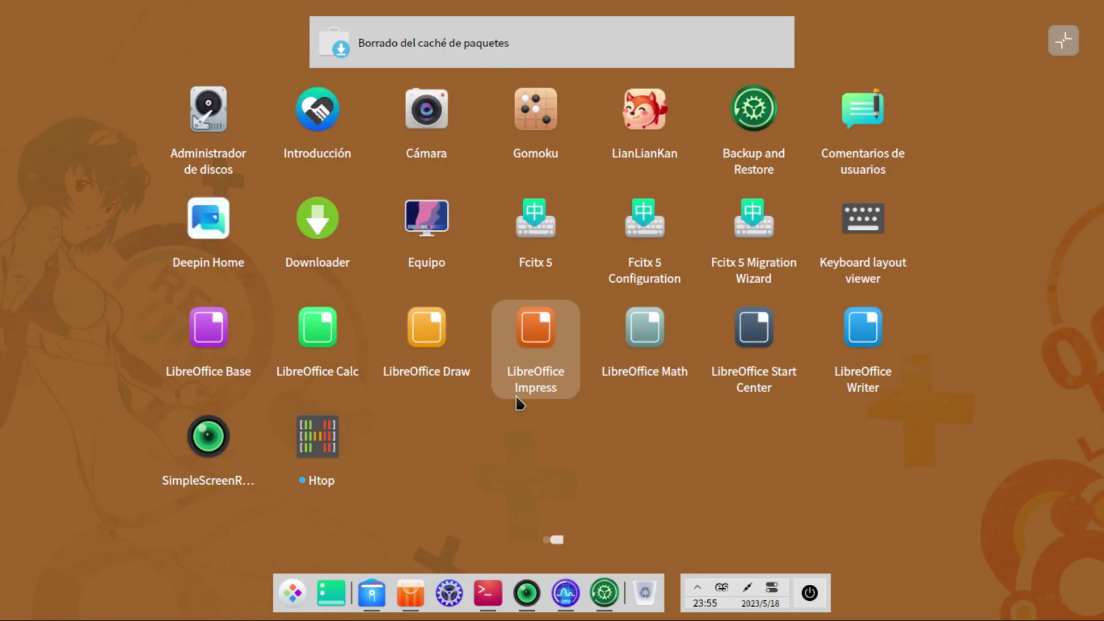
left_click(185, 94)
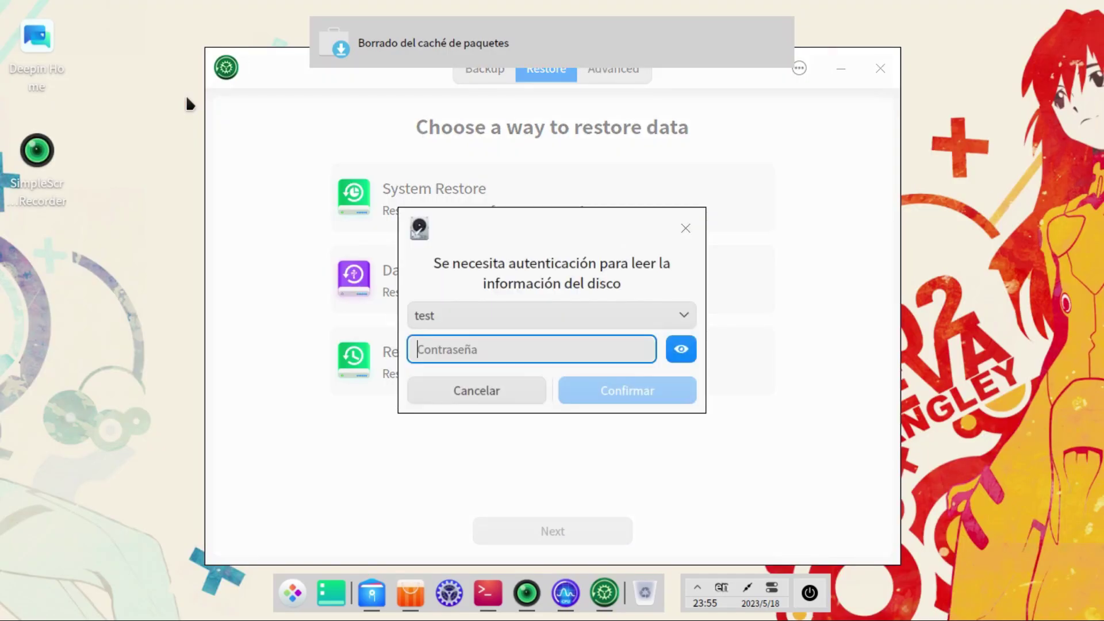
type("123456")
key("Return")
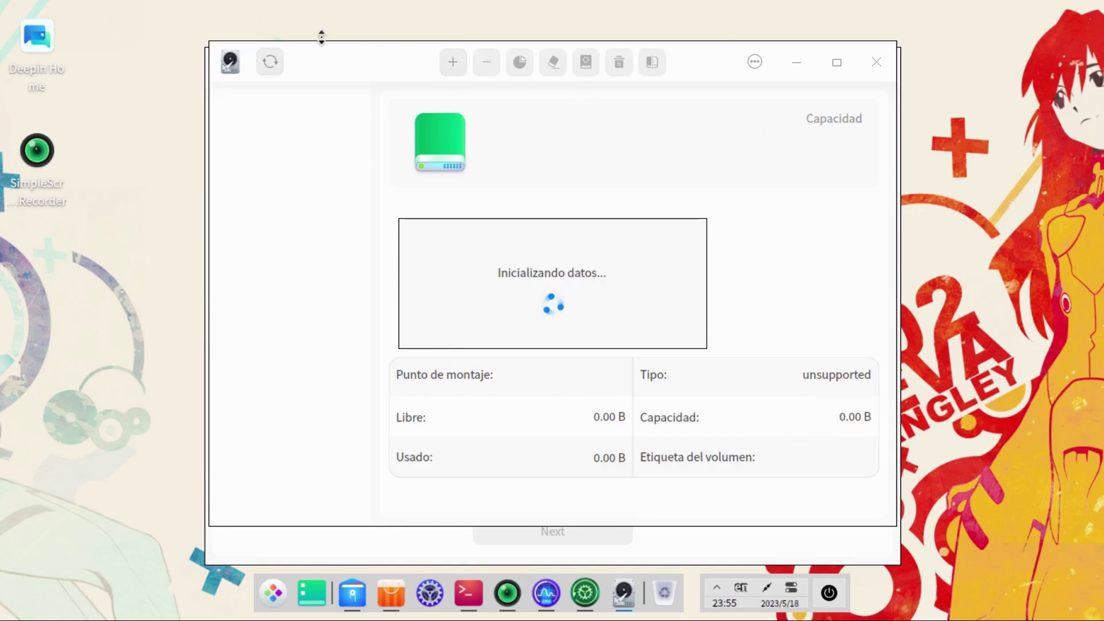
Step: View the details of partitions sda1 to sda5 and the unallocated space on /dev/sda
left_click_drag(327, 55, 196, 50)
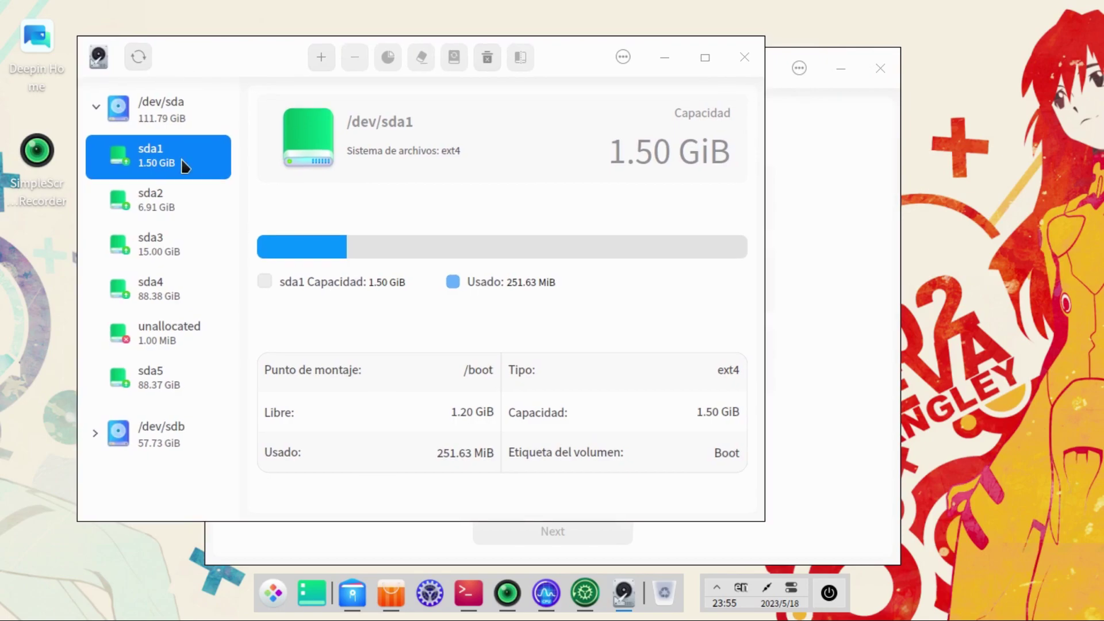
left_click(163, 210)
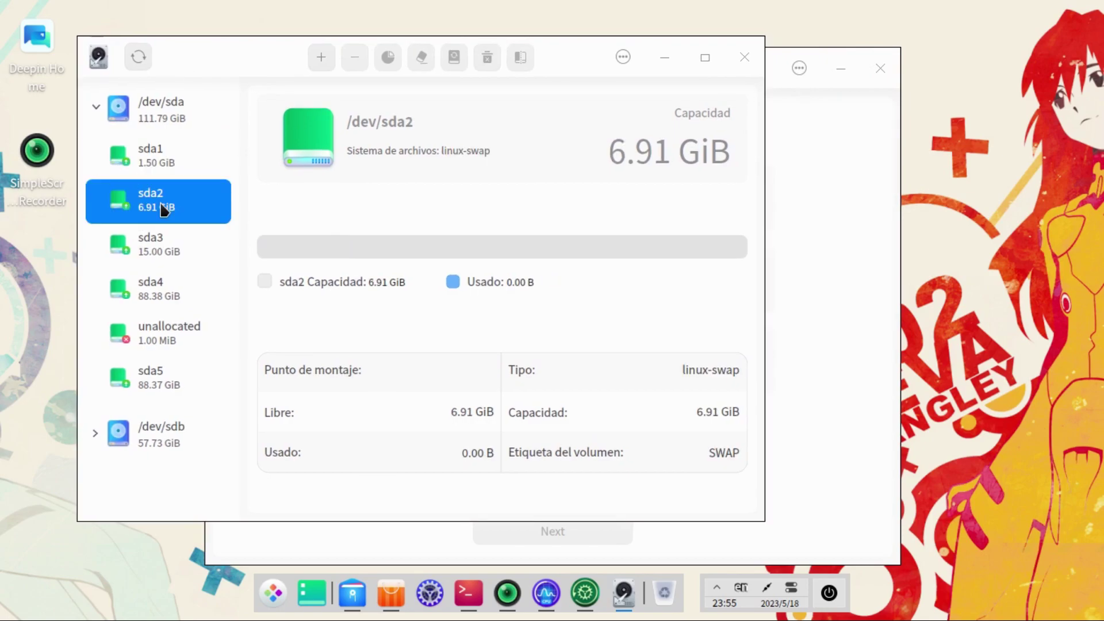
left_click(171, 243)
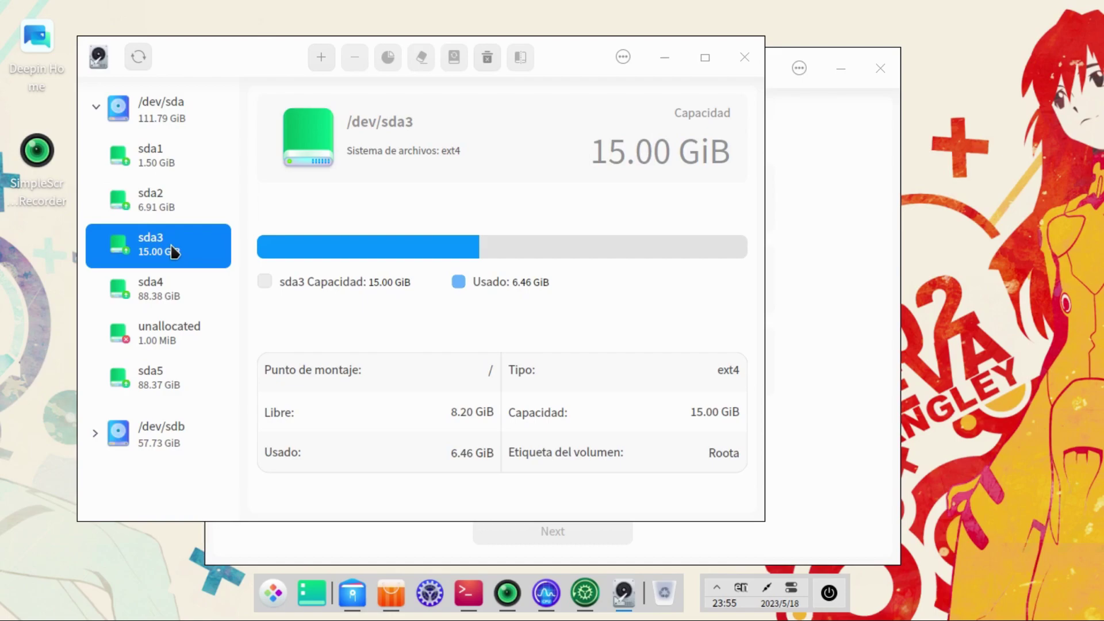
left_click(143, 153)
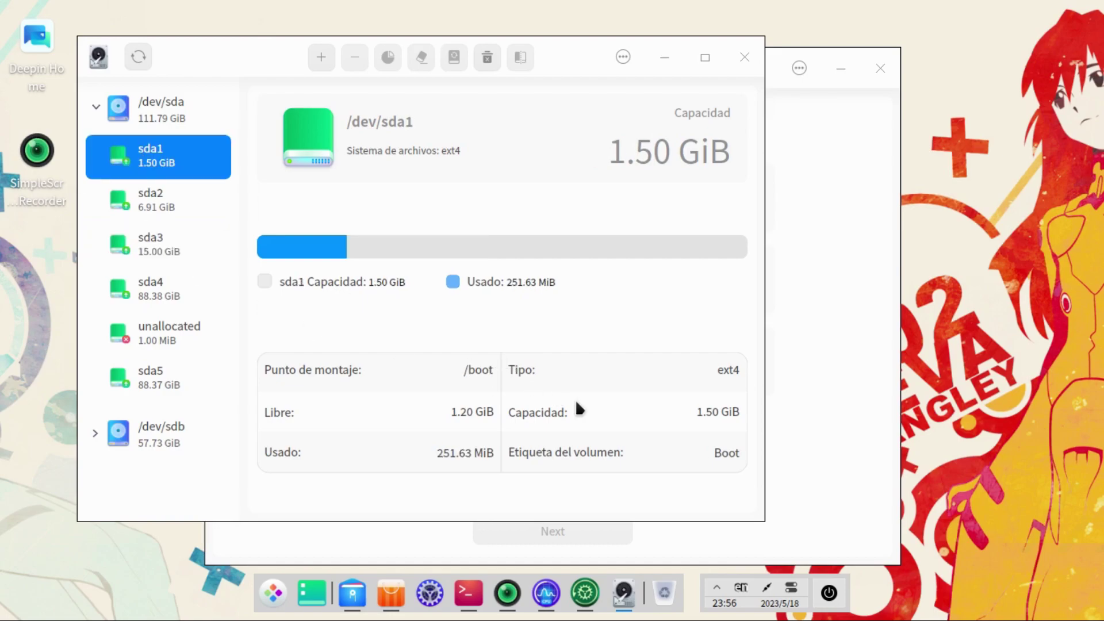
left_click(154, 230)
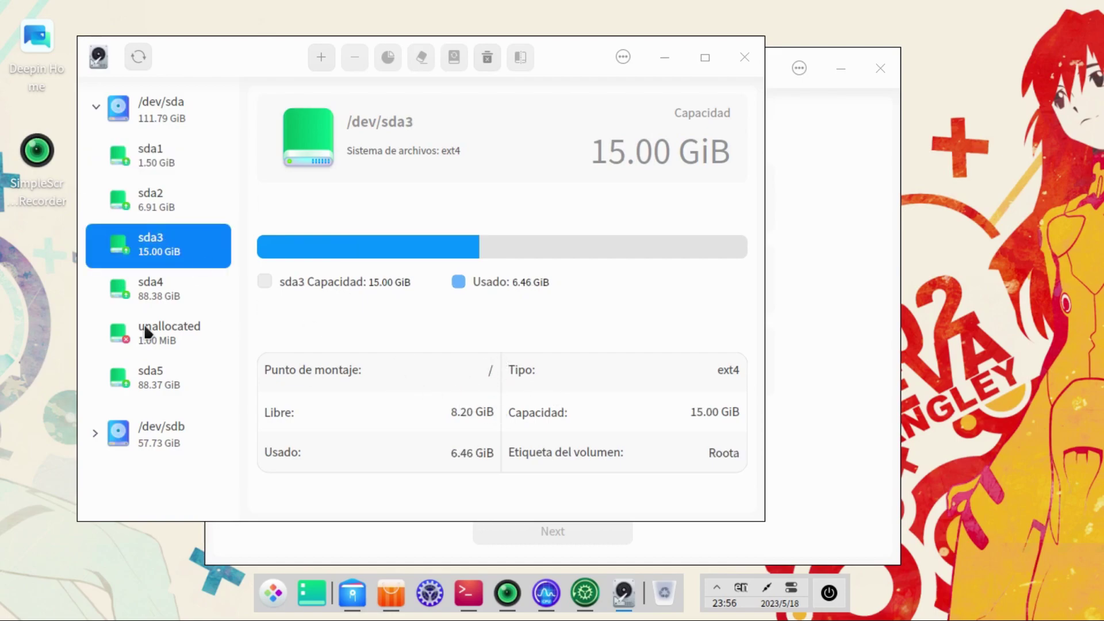
left_click(176, 298)
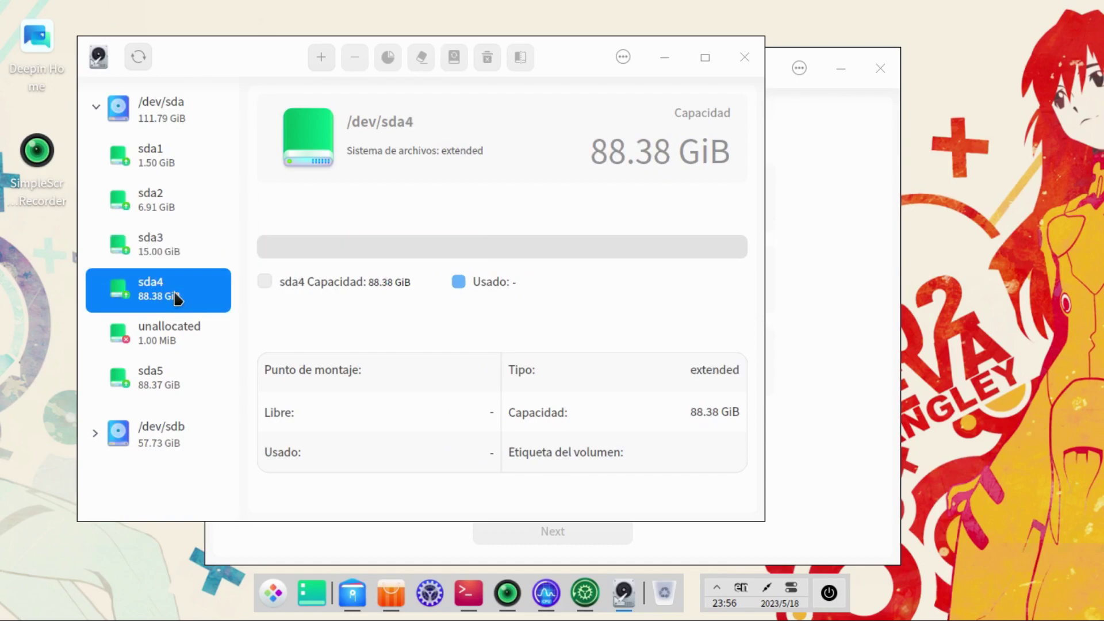
left_click(196, 333)
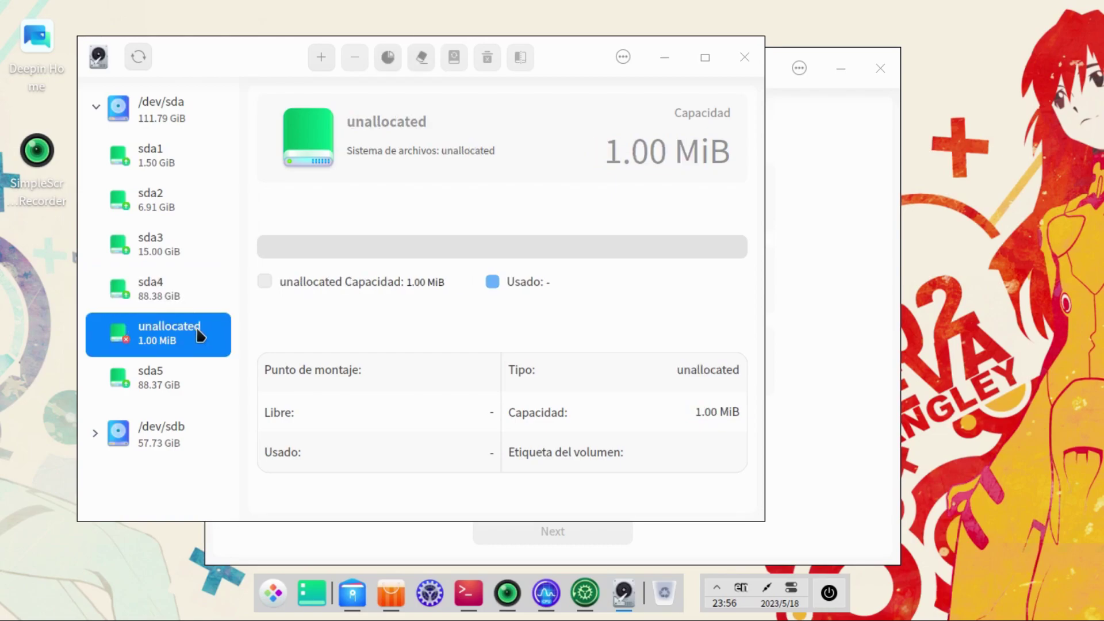
left_click(183, 391)
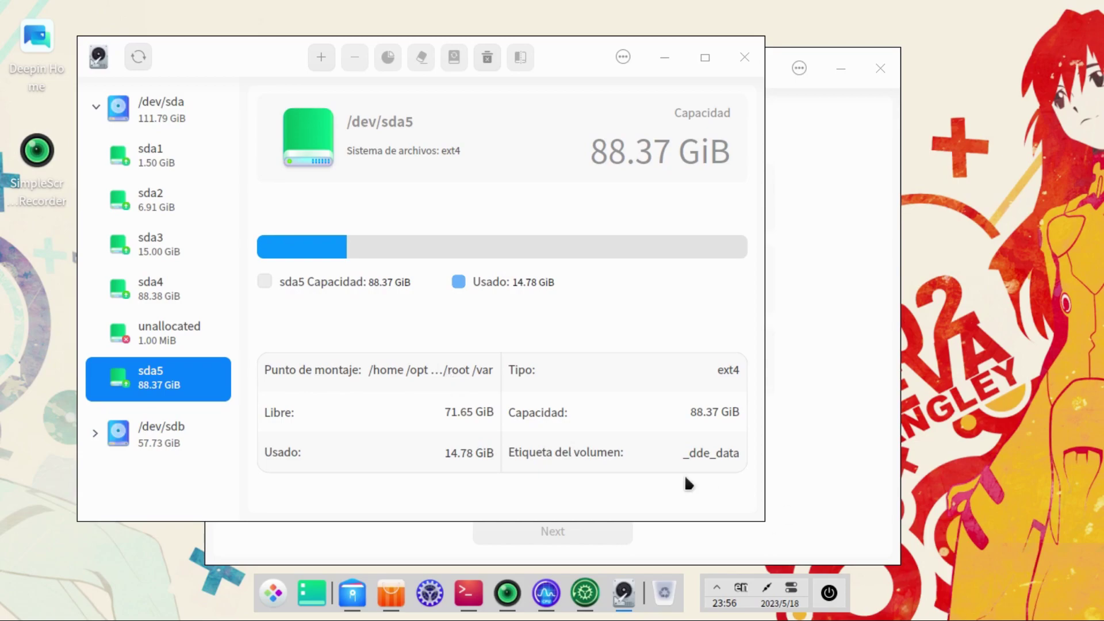
Step: Recheck partitions sda1 through sda4, then close Disk Manager
left_click(134, 173)
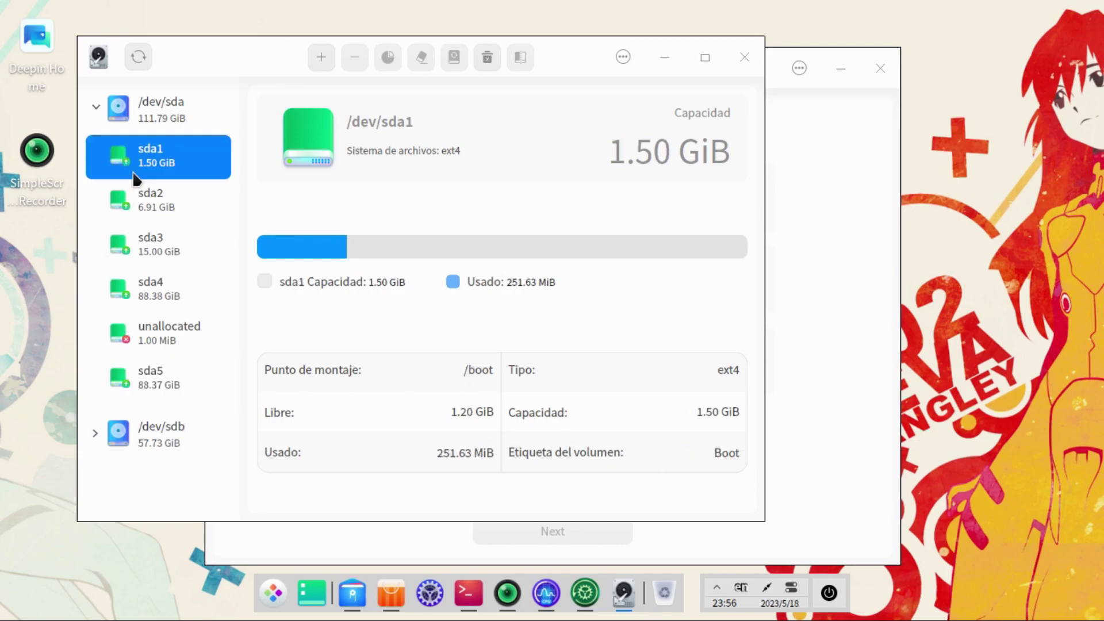
left_click(153, 206)
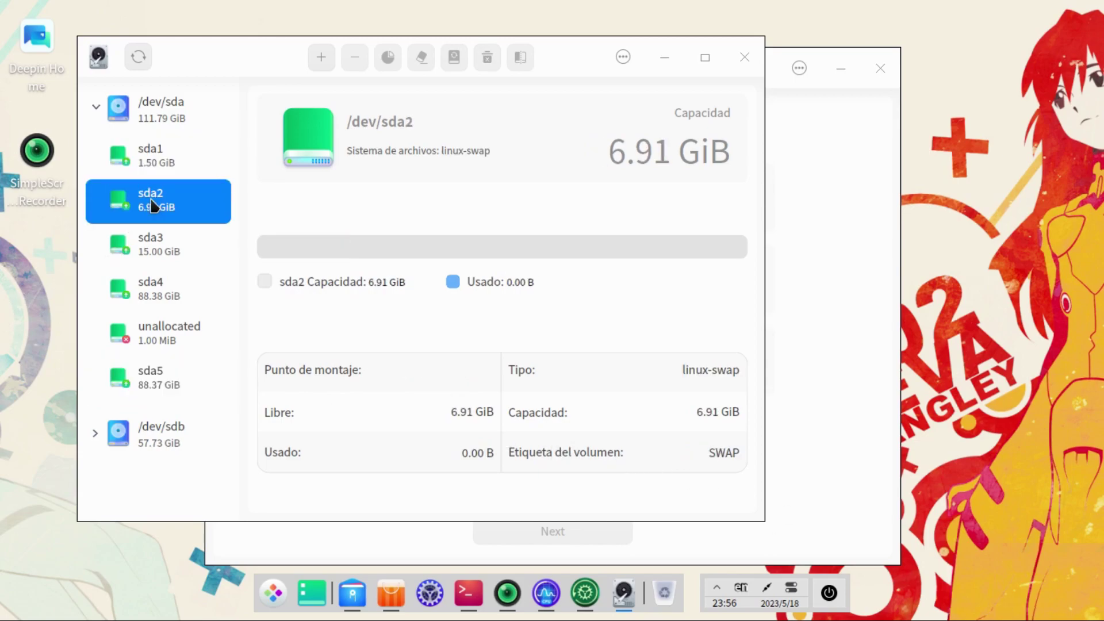
left_click(169, 239)
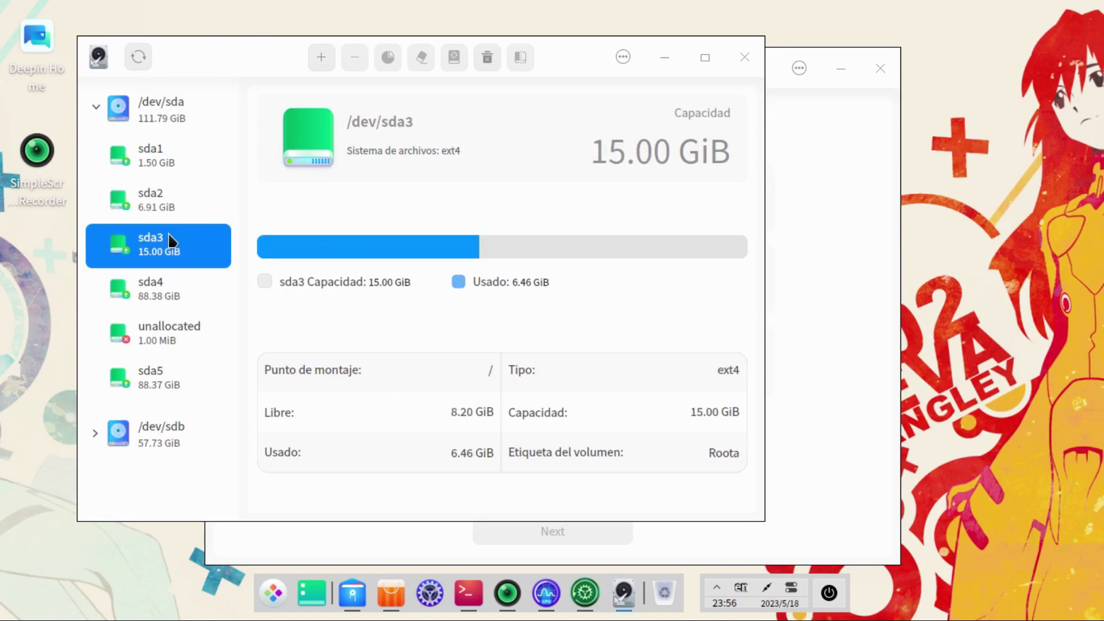
left_click(171, 278)
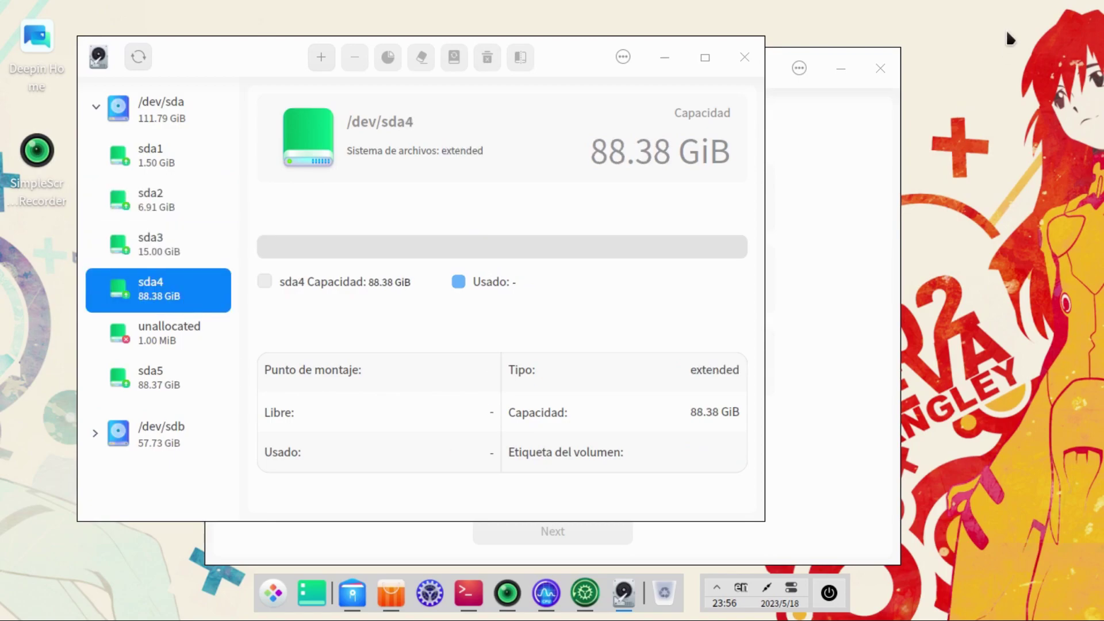
left_click(744, 58)
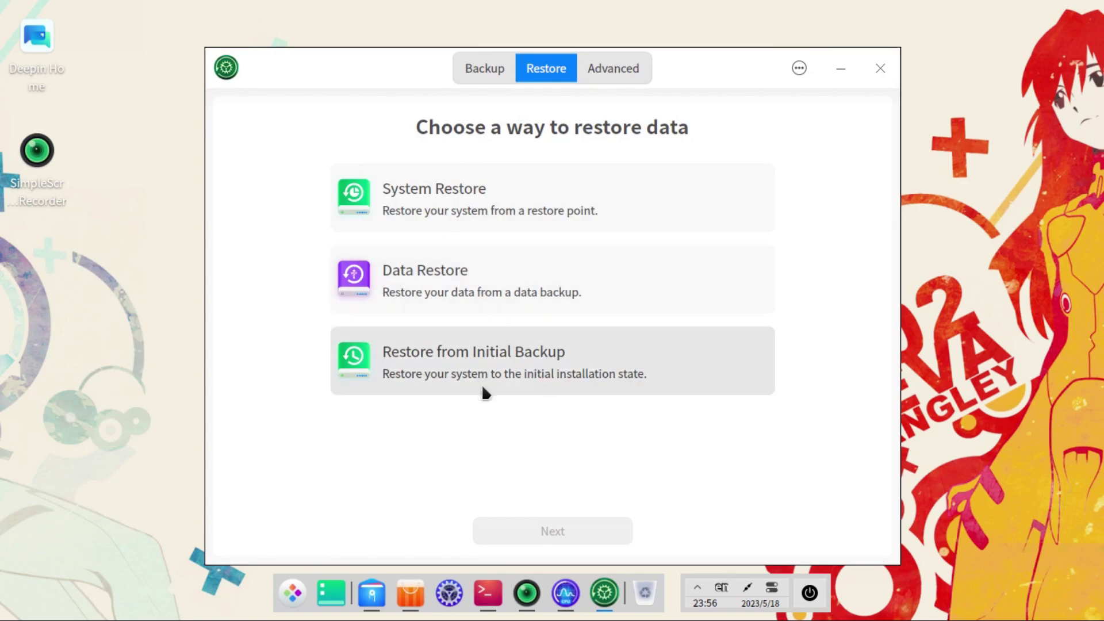
left_click(293, 593)
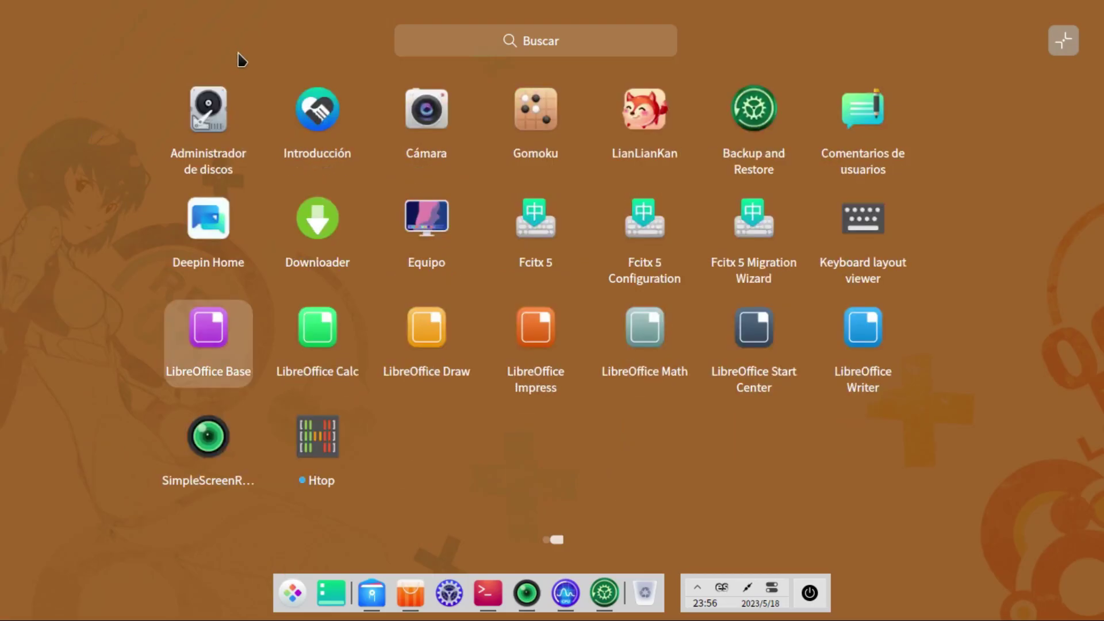
left_click(237, 53)
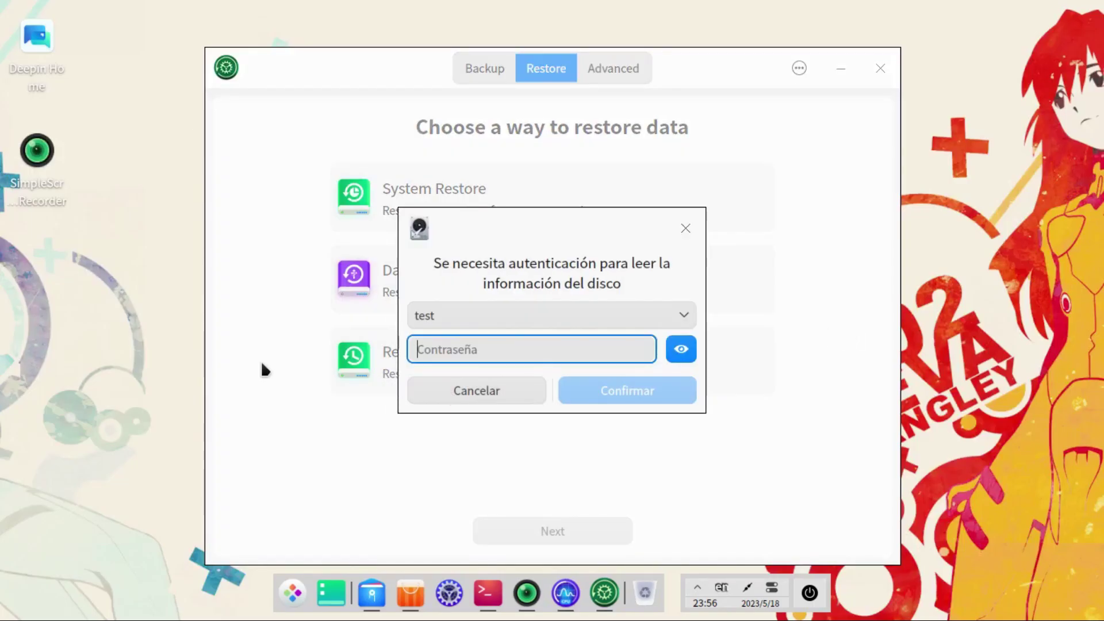
type("test123")
key("Return")
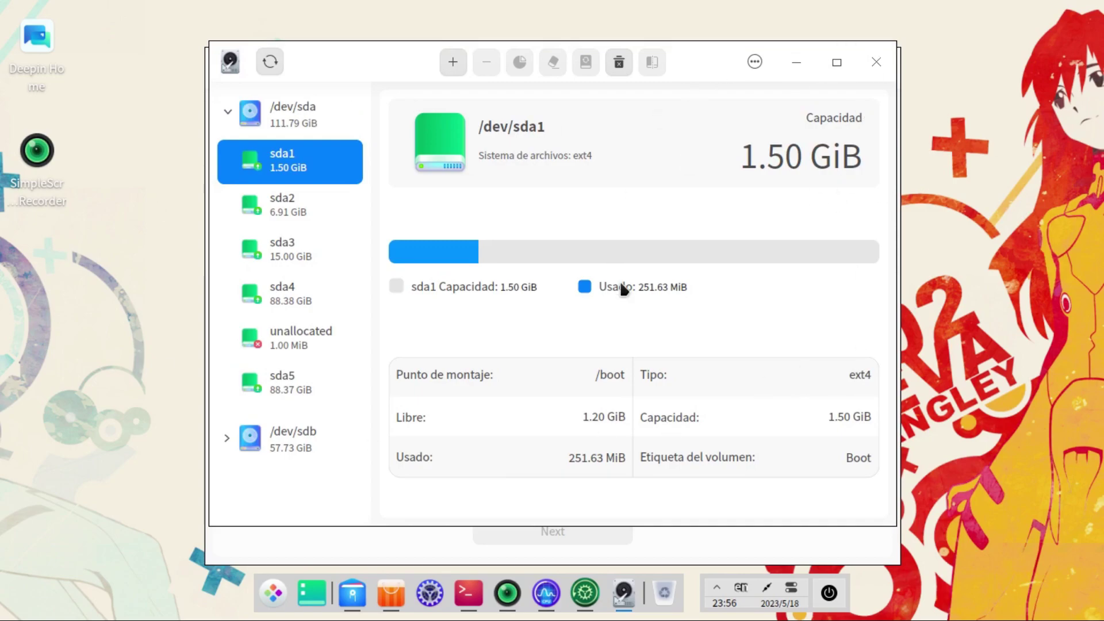
left_click(340, 267)
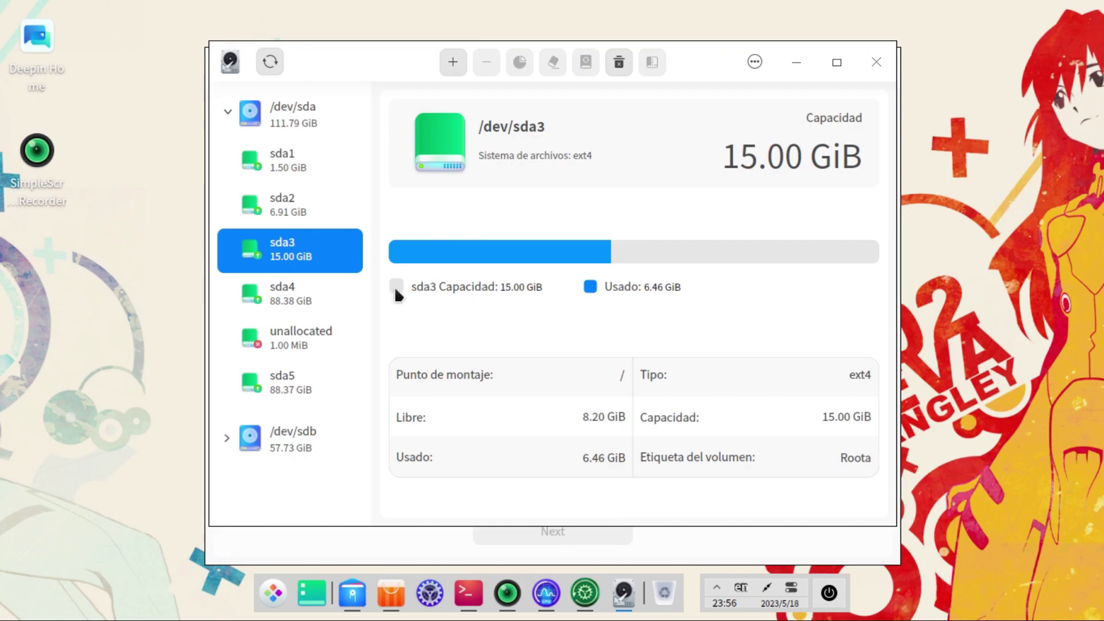
left_click(874, 64)
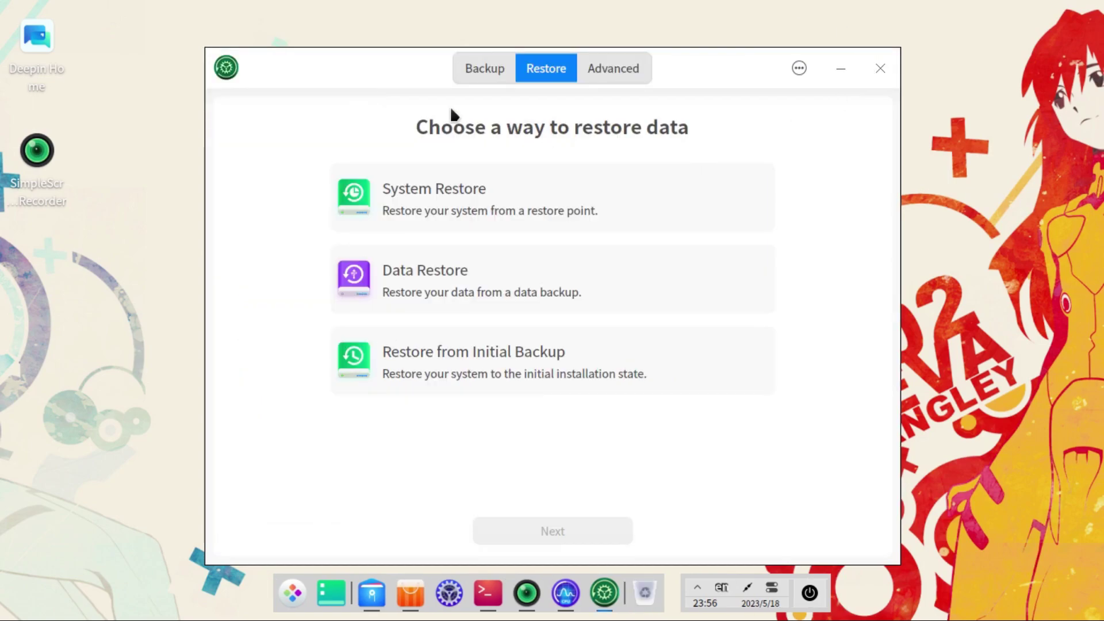
Step: Switch to the backup options, then open the full-screen app launcher and scroll its list
left_click(471, 72)
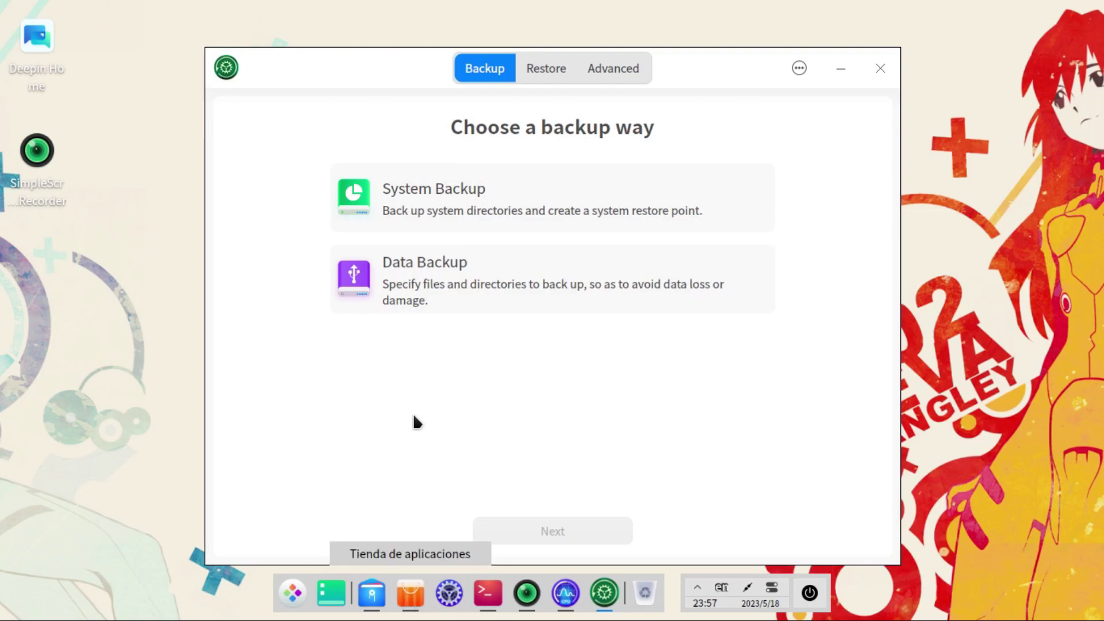
left_click(291, 592)
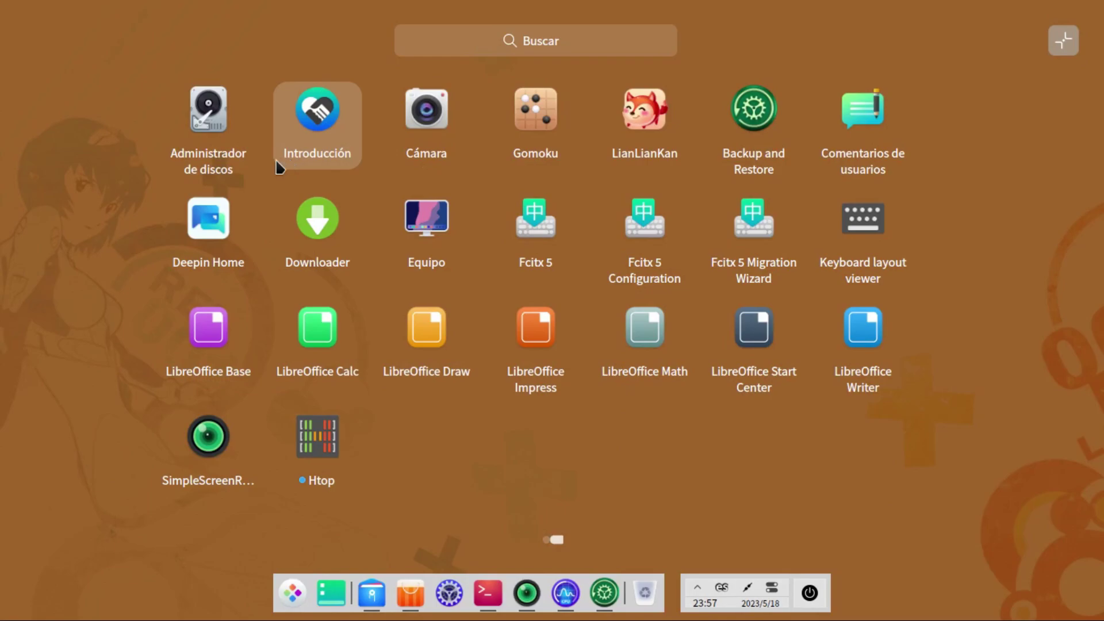
scroll(239, 241, "up", 1)
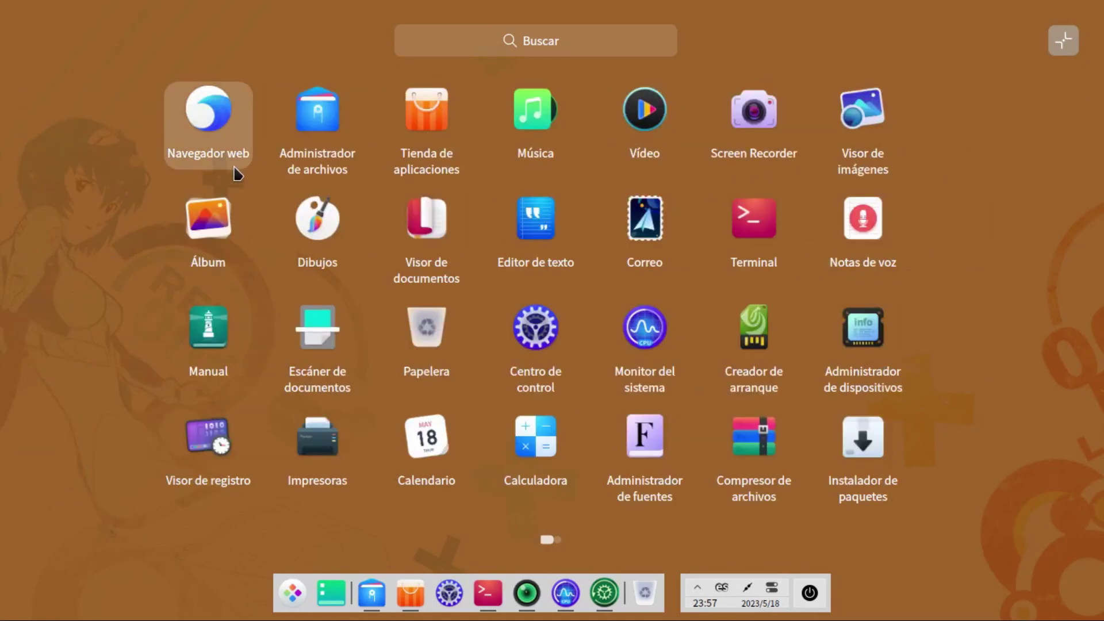
scroll(320, 213, "down", 1)
Step: Launch Deepin Home, scroll through its Recursos and Únase a nosotros sections, then close it
left_click(205, 228)
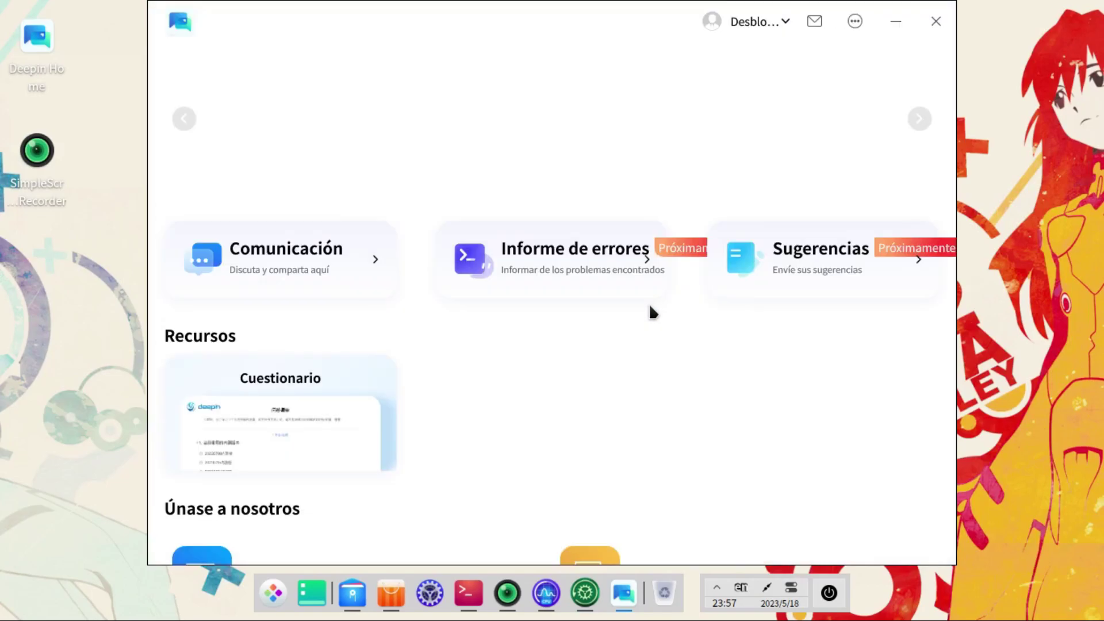
scroll(581, 339, "down", 1)
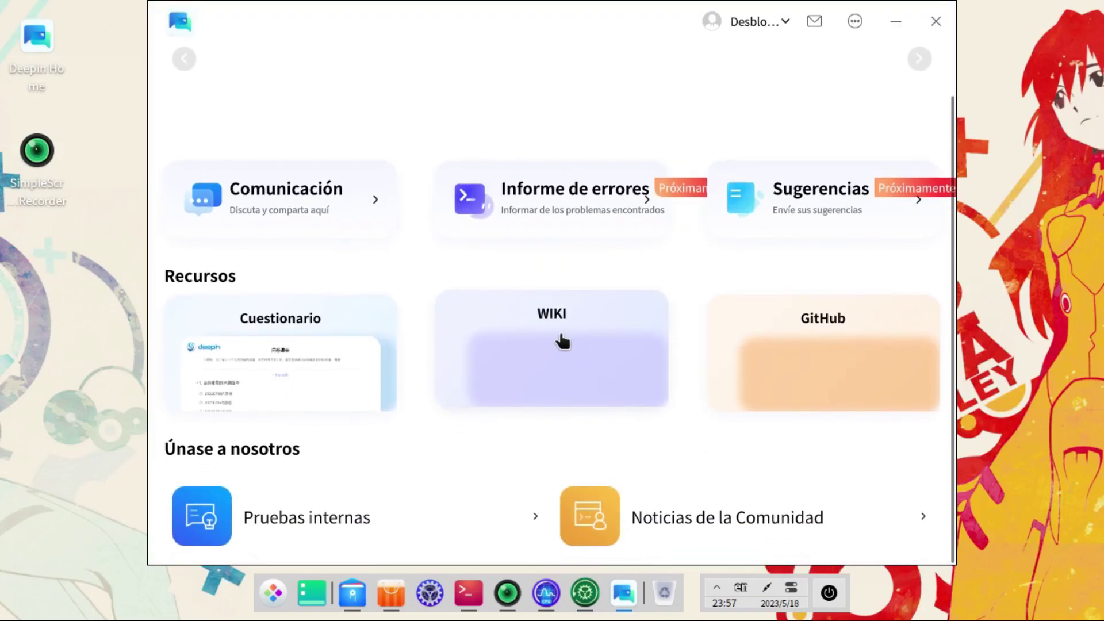
scroll(563, 337, "up", 1)
scroll(556, 336, "down", 2)
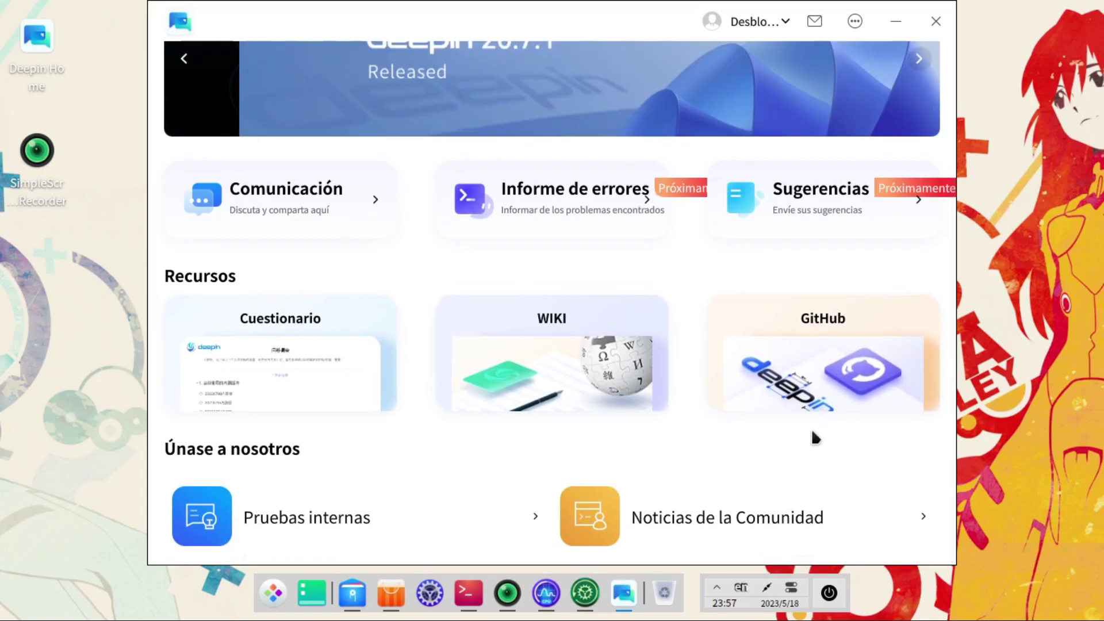
scroll(811, 429, "up", 1)
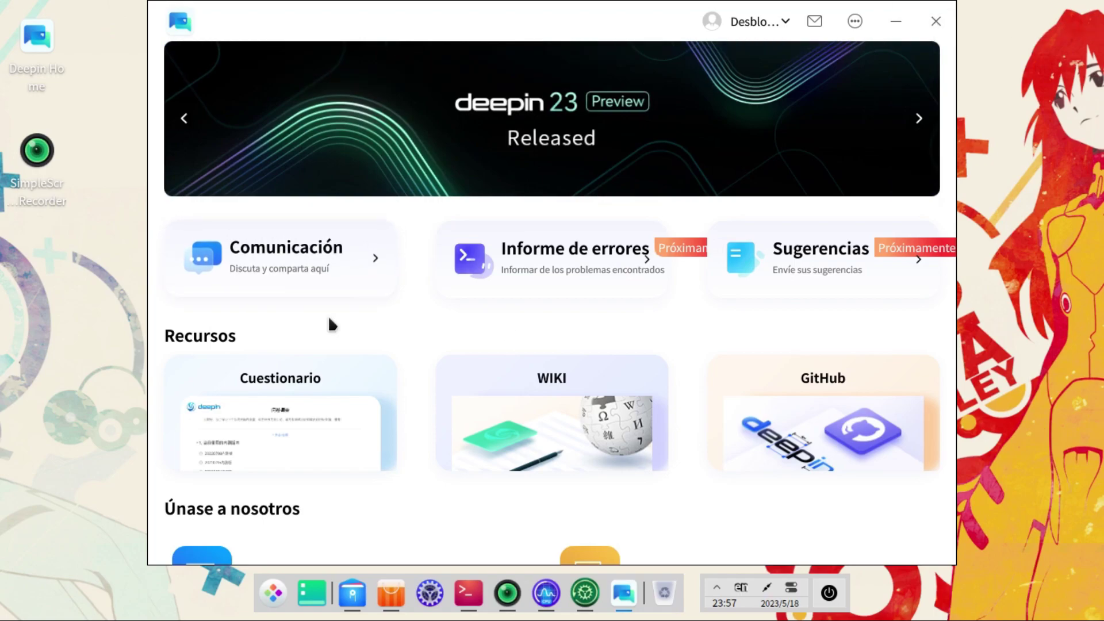
left_click(936, 21)
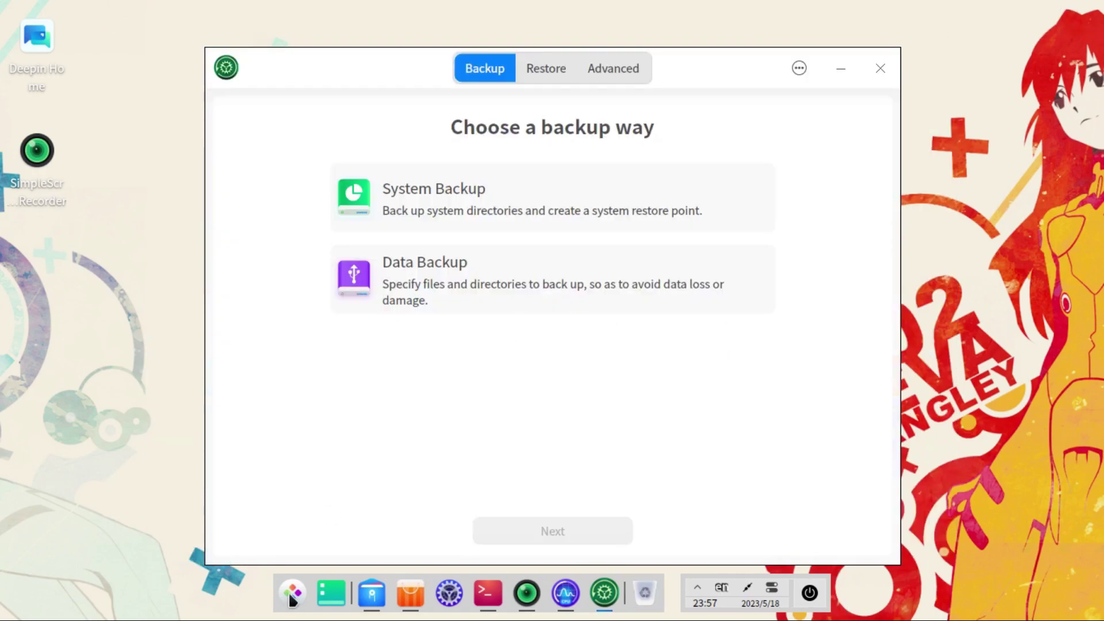
Step: Launch Deepin Downloader from the app list, showing its empty download list
left_click(293, 592)
scroll(404, 218, "down", 1)
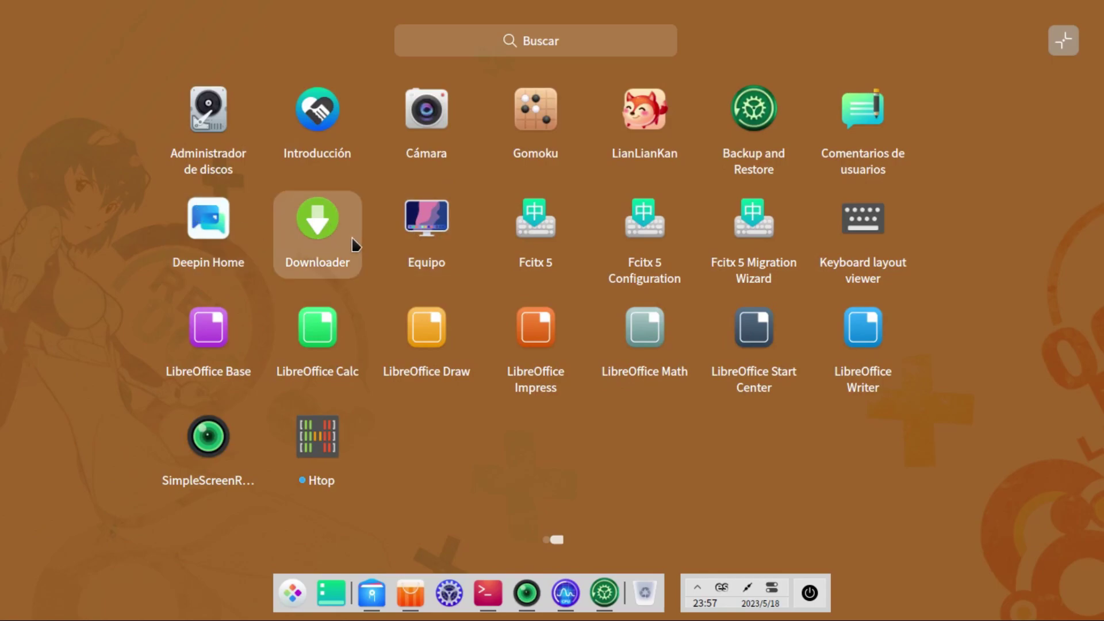
left_click(314, 241)
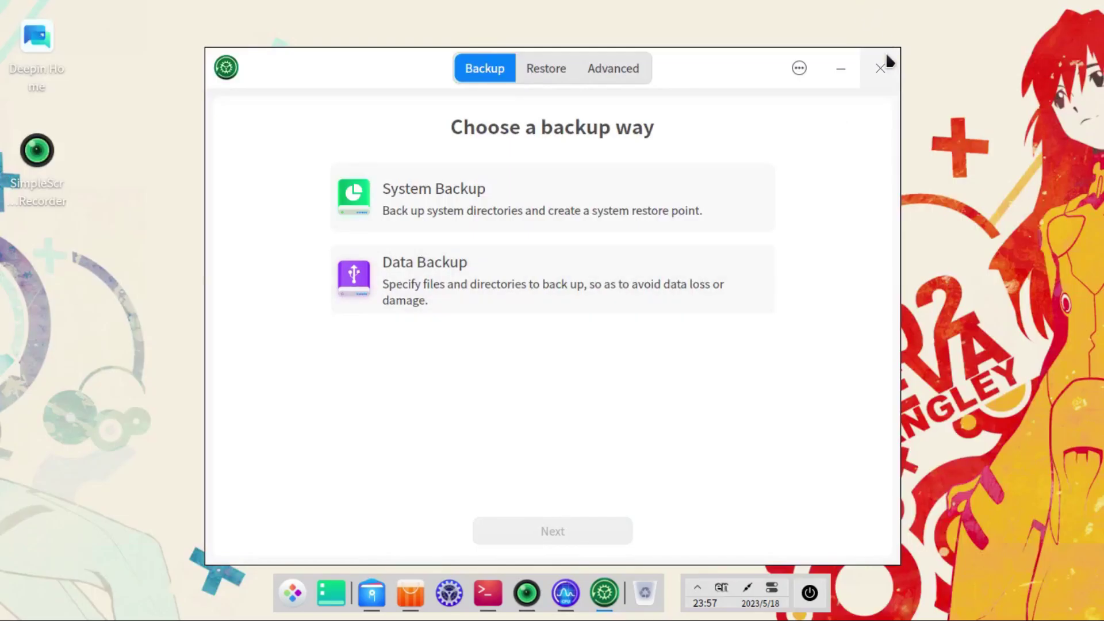
Step: Close Downloader by confirming the Minimize to system tray option
left_click(872, 49)
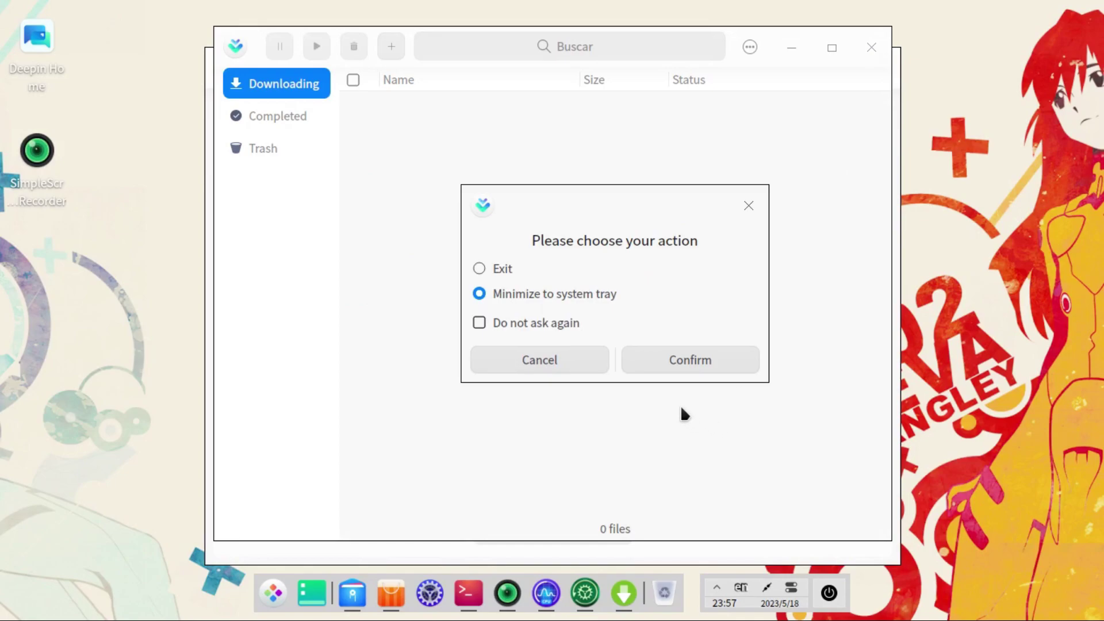
left_click(596, 361)
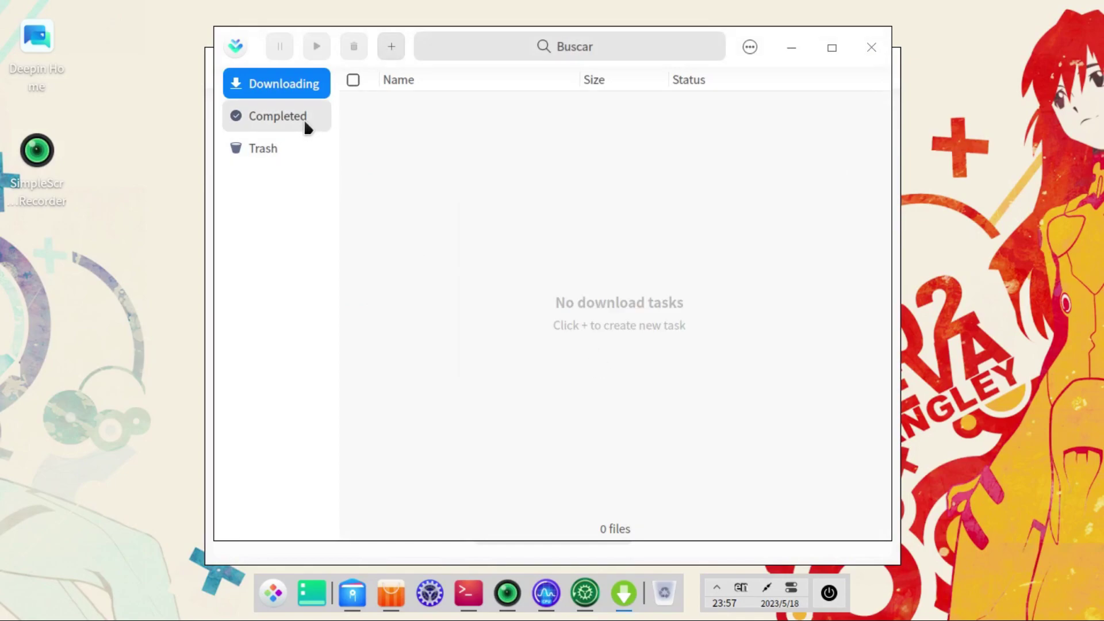
left_click(877, 55)
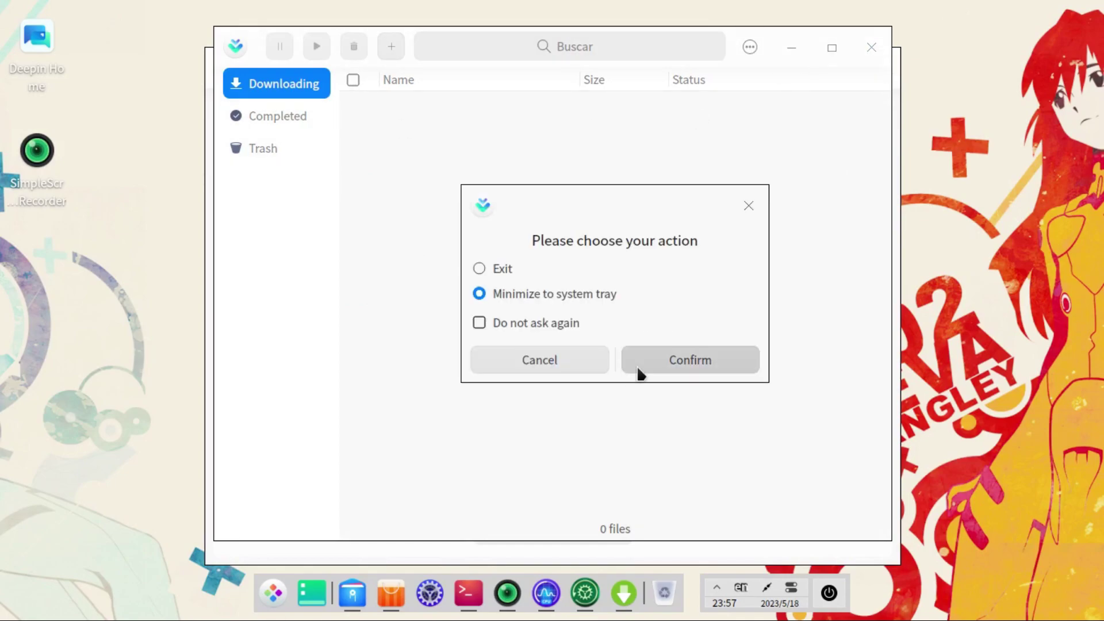
left_click(638, 373)
Step: Reopen the full-screen app list and scroll through its pages
left_click(296, 595)
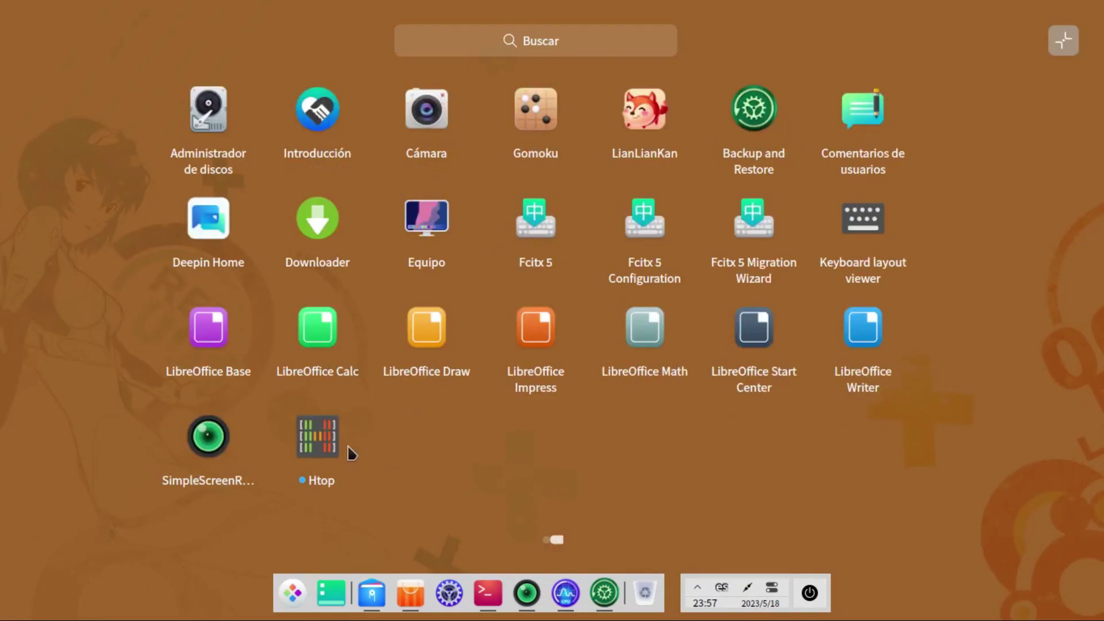
scroll(636, 394, "up", 1)
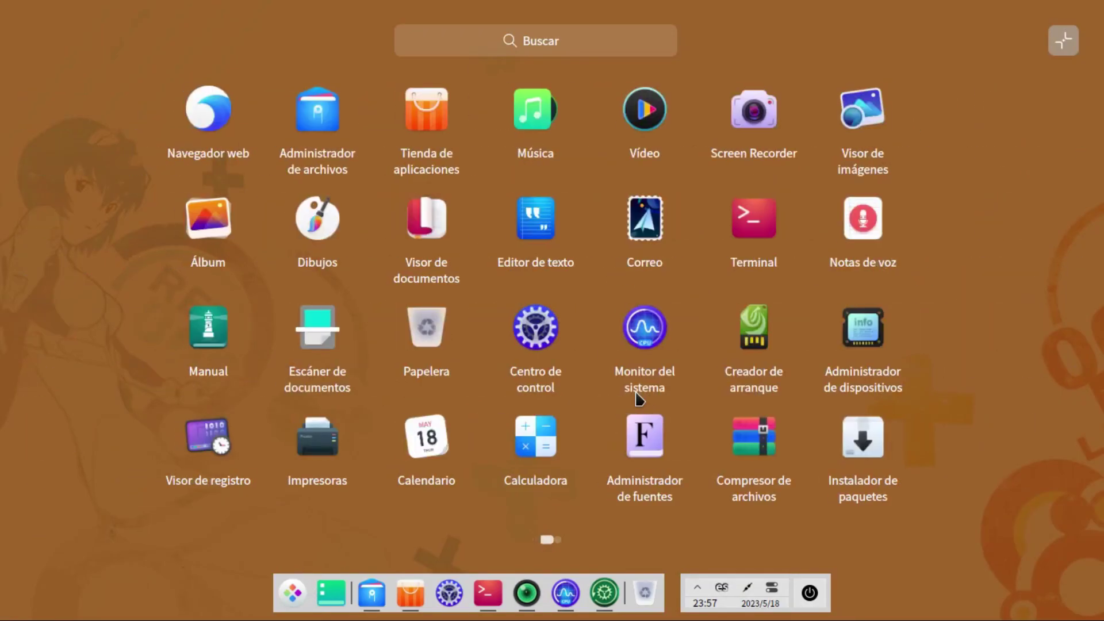
scroll(626, 344, "down", 1)
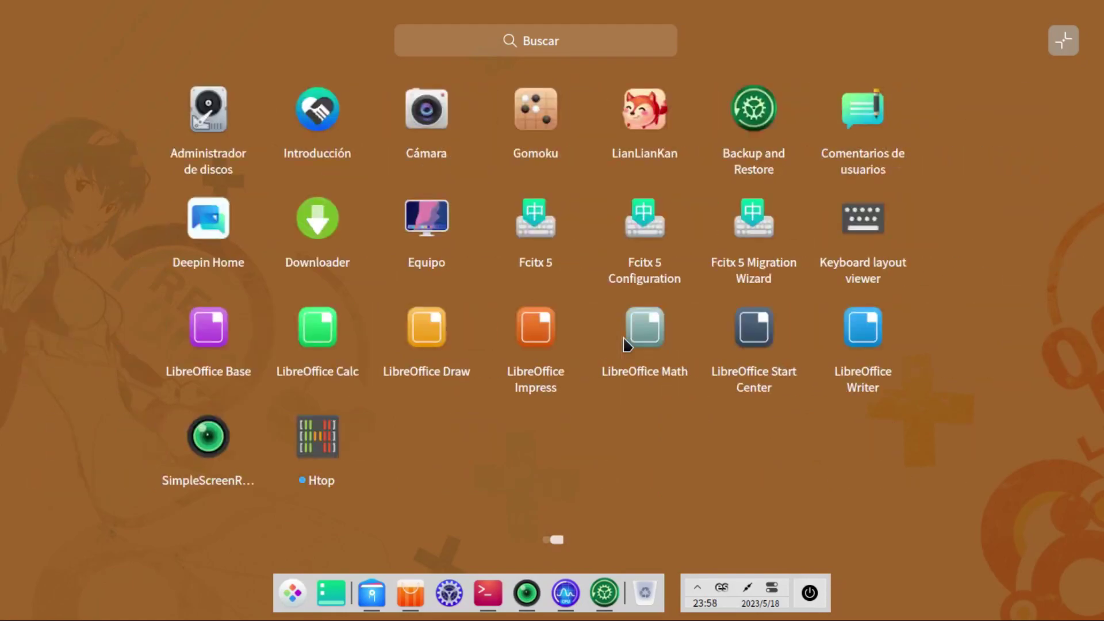
left_click(413, 212)
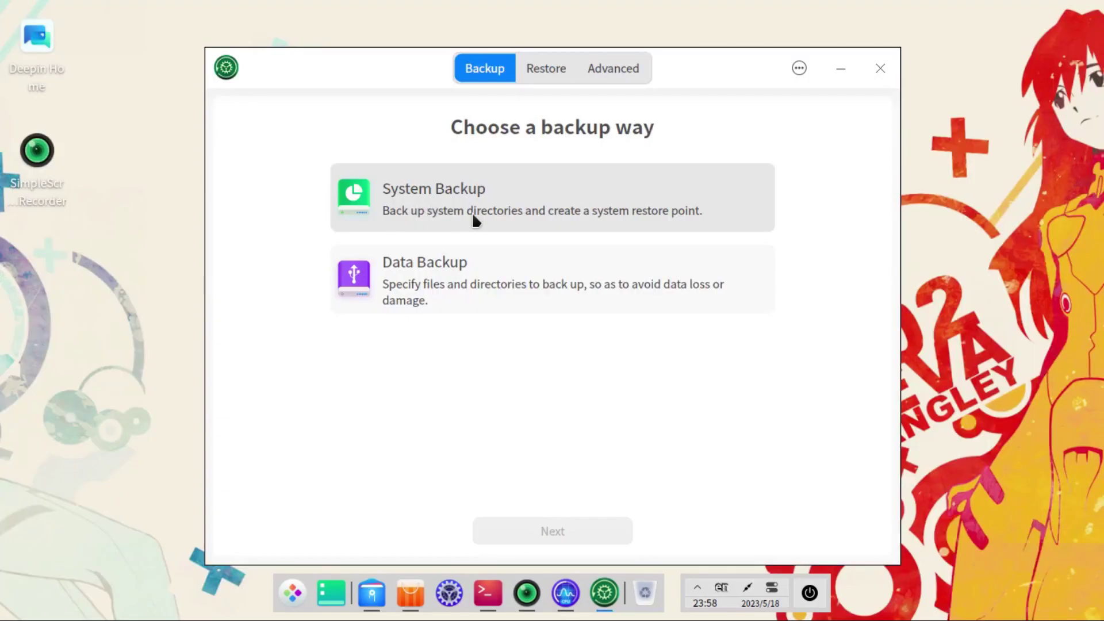
left_click(294, 592)
scroll(445, 397, "up", 1)
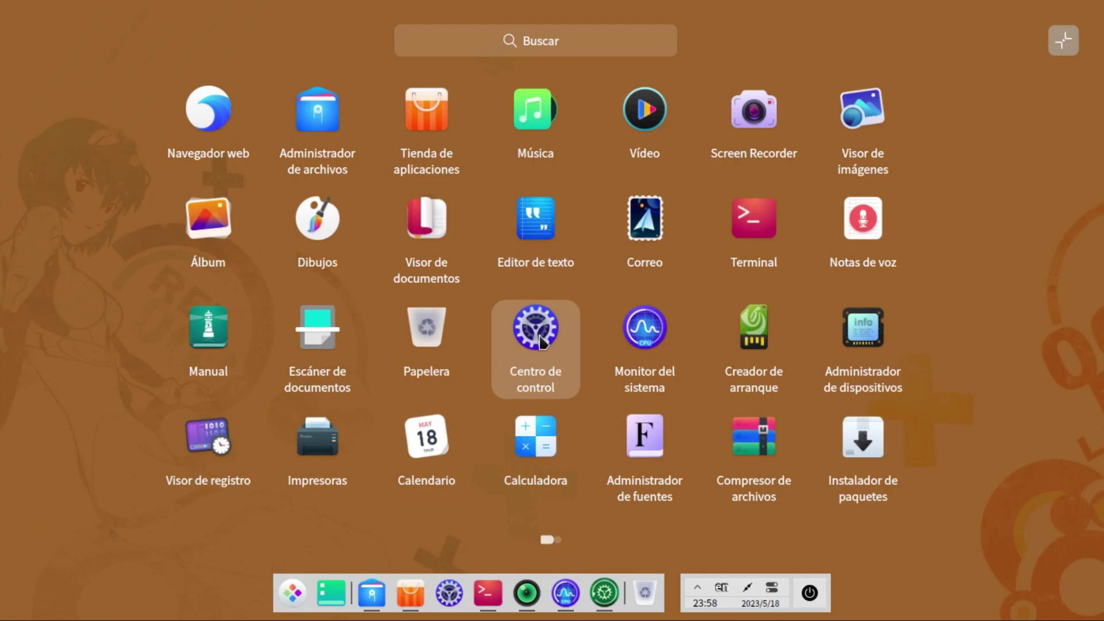
scroll(539, 342, "down", 1)
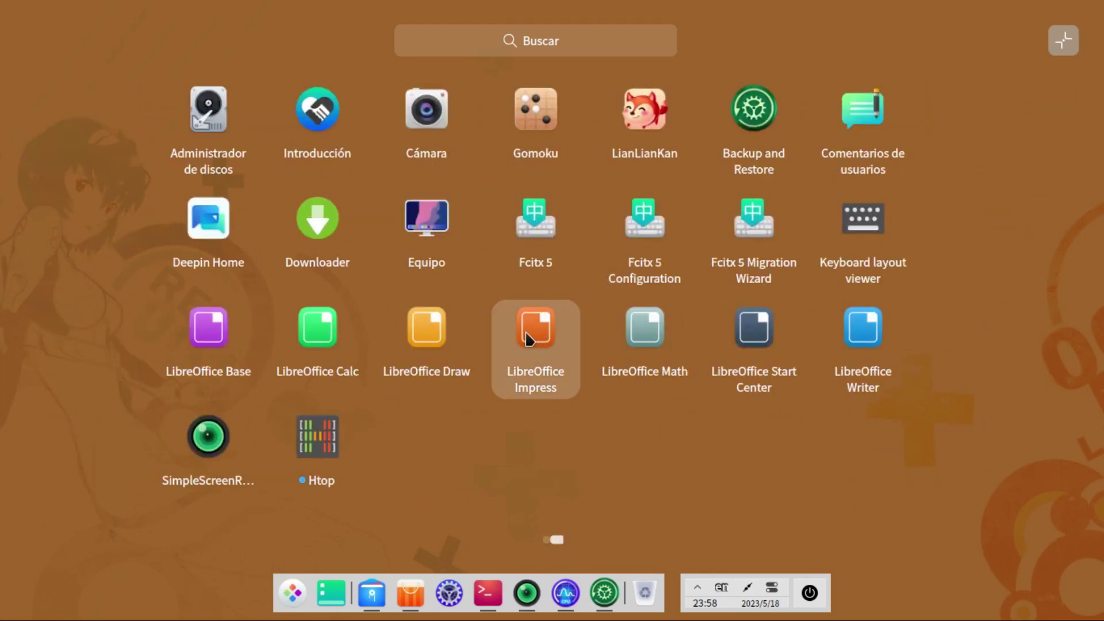
scroll(509, 342, "up", 1)
scroll(503, 340, "down", 1)
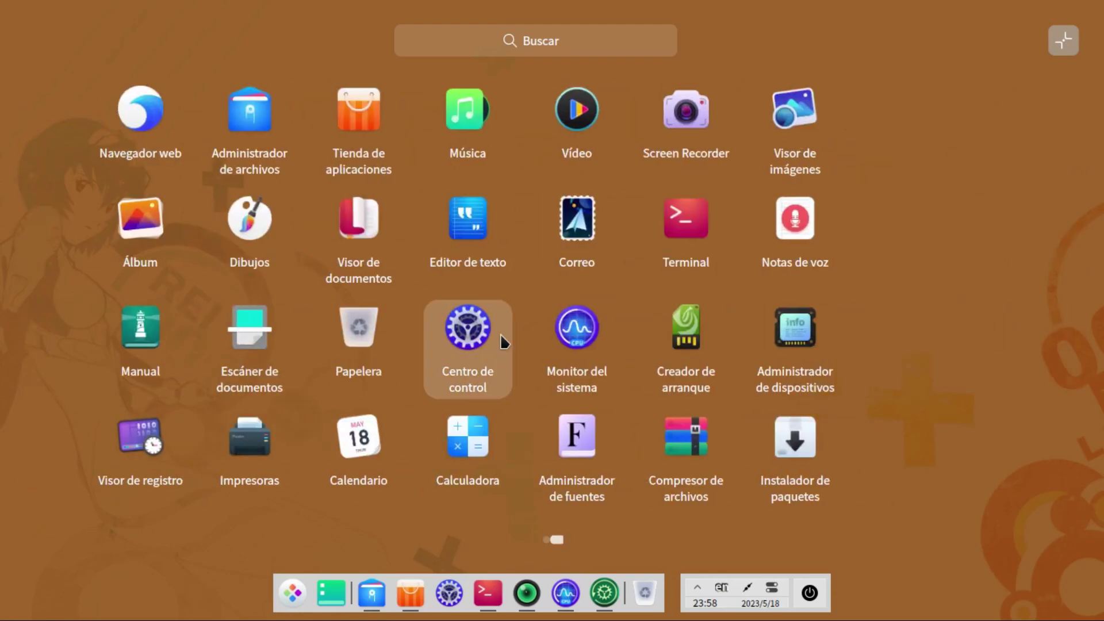
scroll(498, 340, "up", 1)
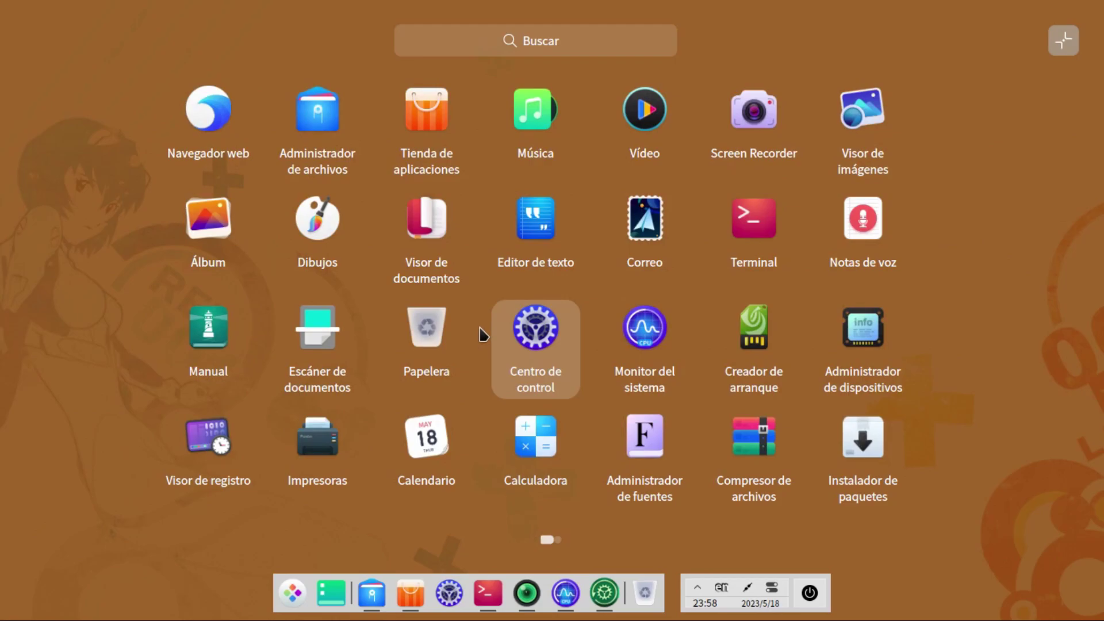
scroll(481, 333, "down", 1)
scroll(487, 505, "up", 1)
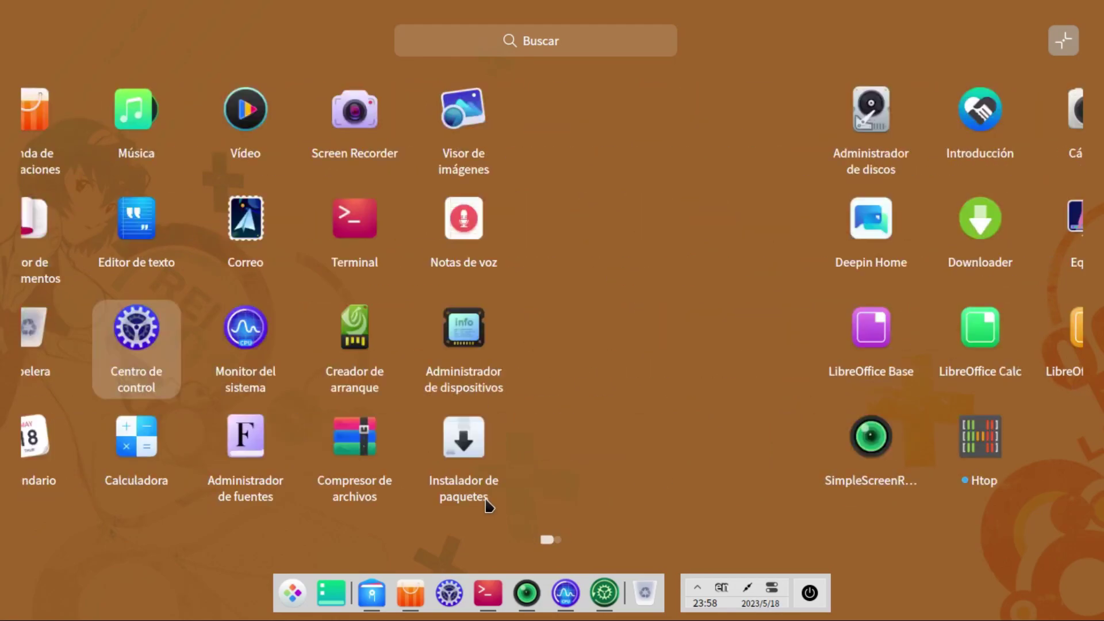
left_click(547, 240)
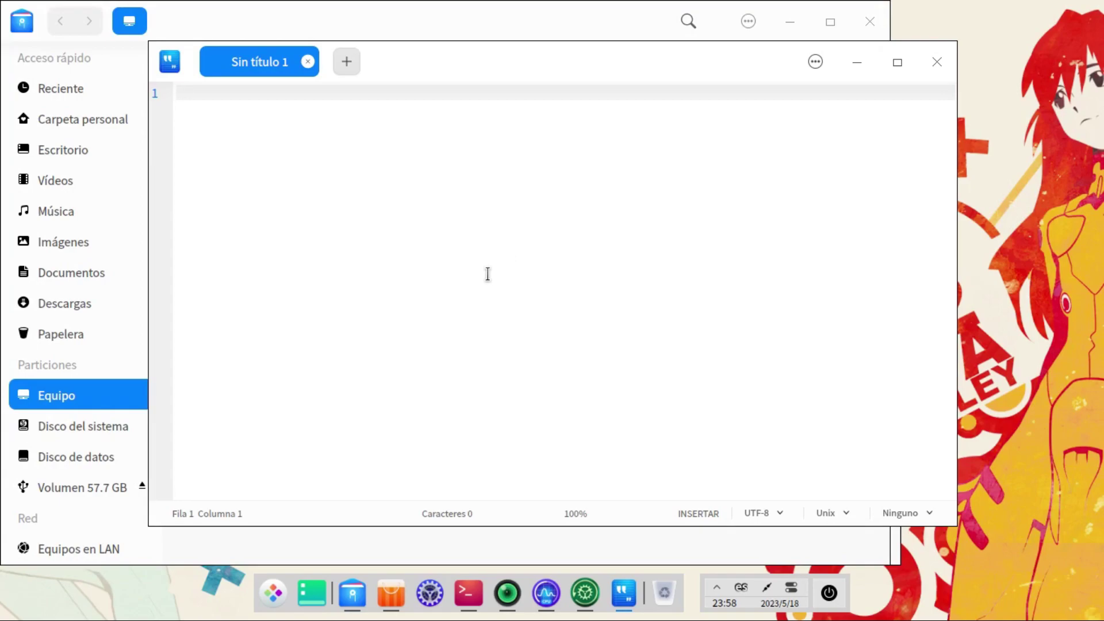
Step: Close the blank 'Sin título 1' document, returning to File Manager's Equipo overview
left_click(937, 62)
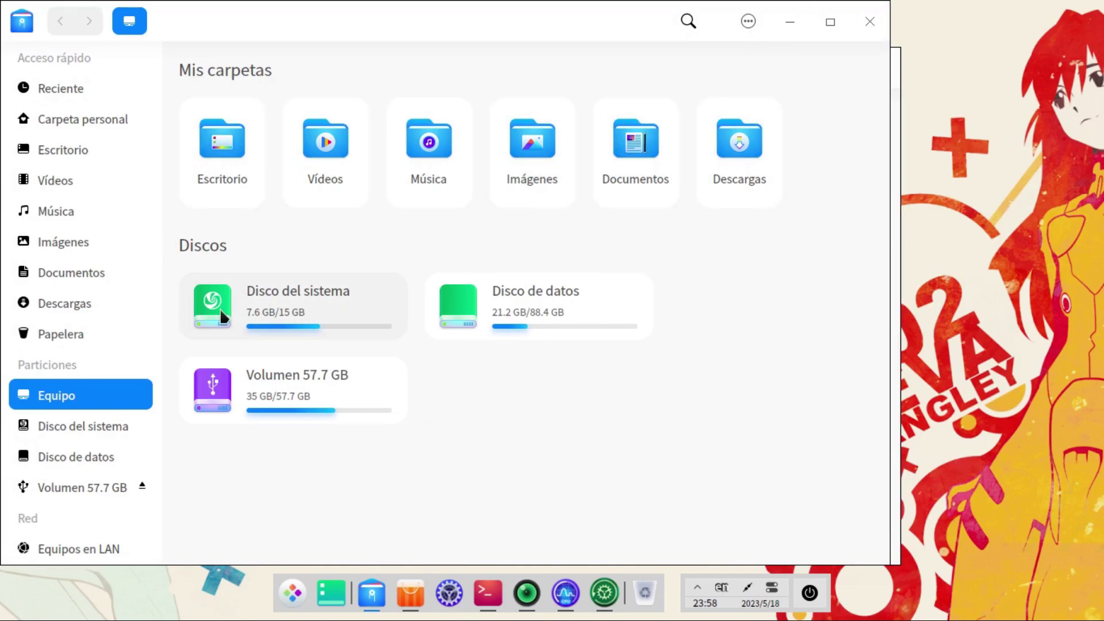
Step: Open Imágenes, view the Propiedades of the 1.1 MB 11268.jpg, then close the file manager
double_click(512, 151)
right_click(395, 104)
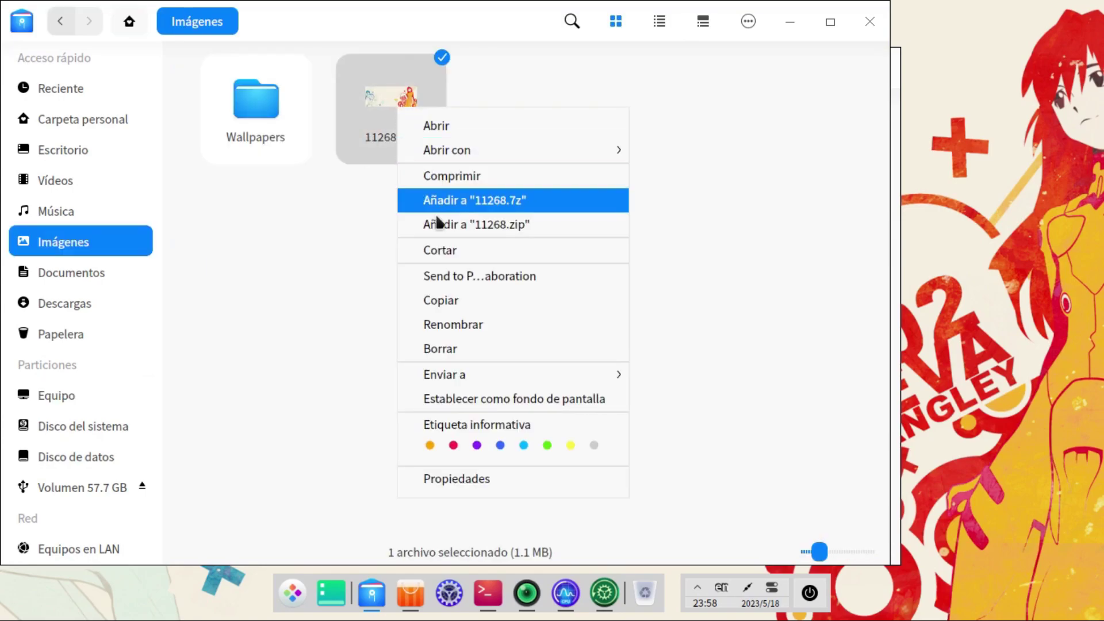
mouse_move(512, 382)
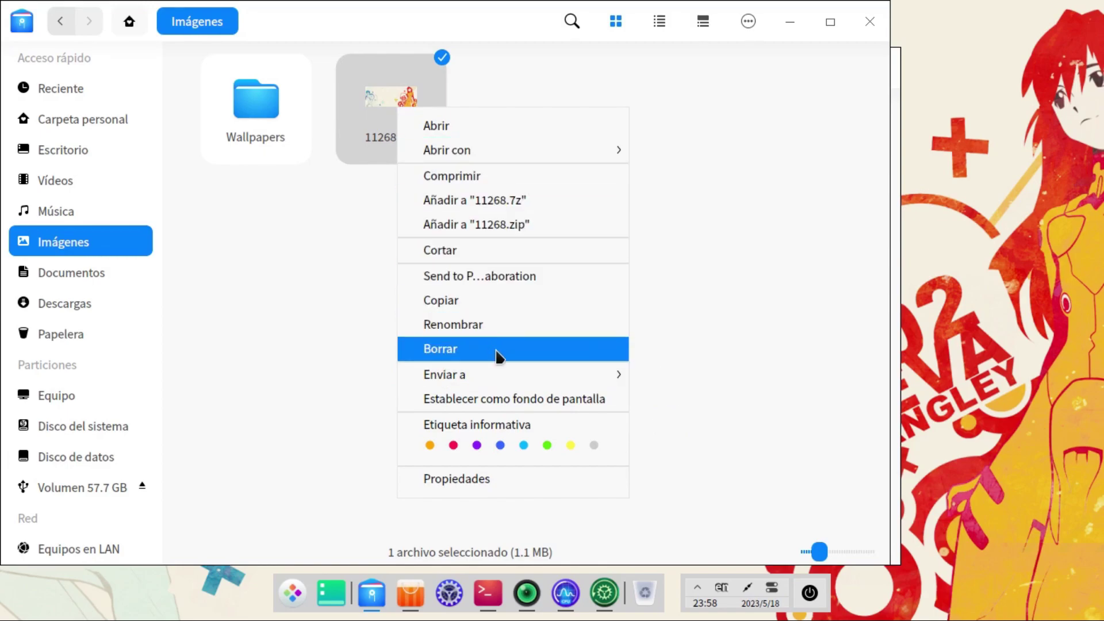
left_click(505, 470)
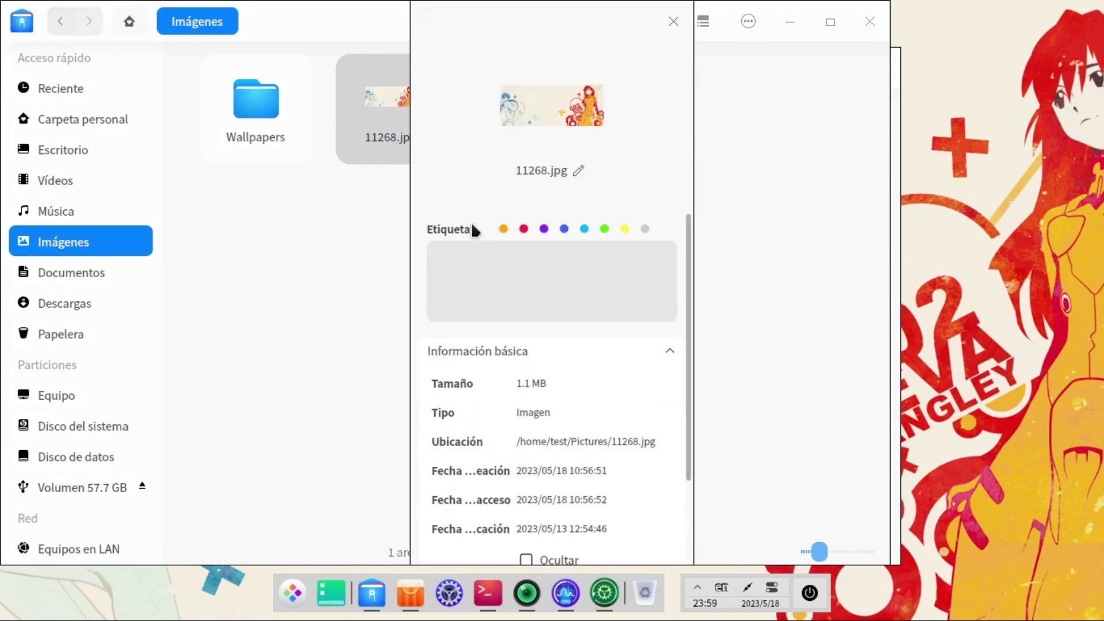
scroll(579, 450, "down", 2)
scroll(579, 451, "up", 2)
left_click(881, 232)
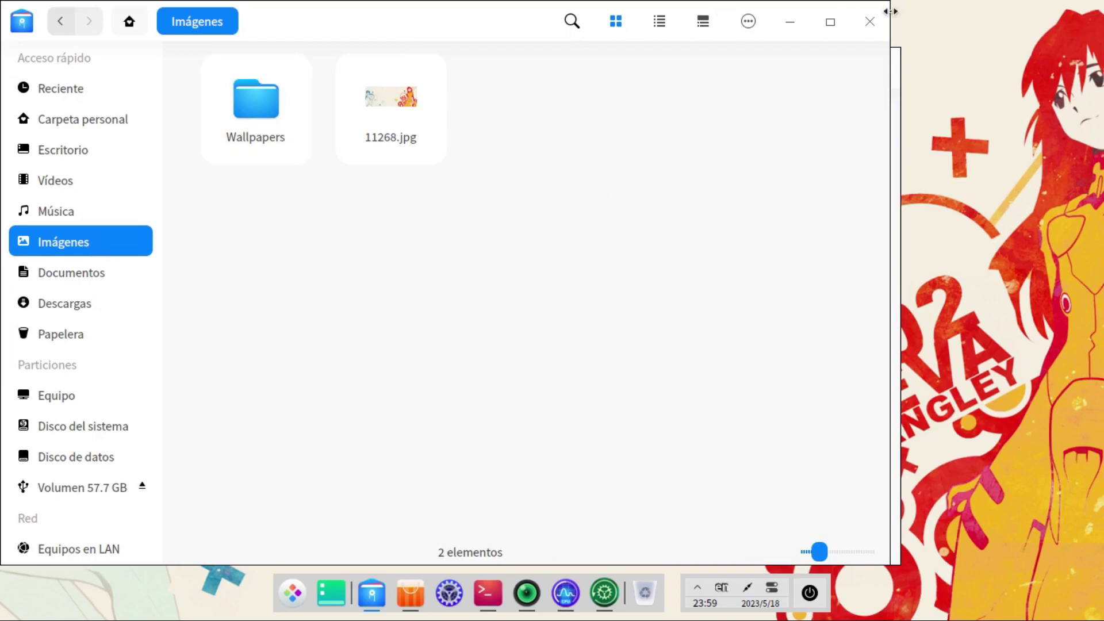
left_click(872, 22)
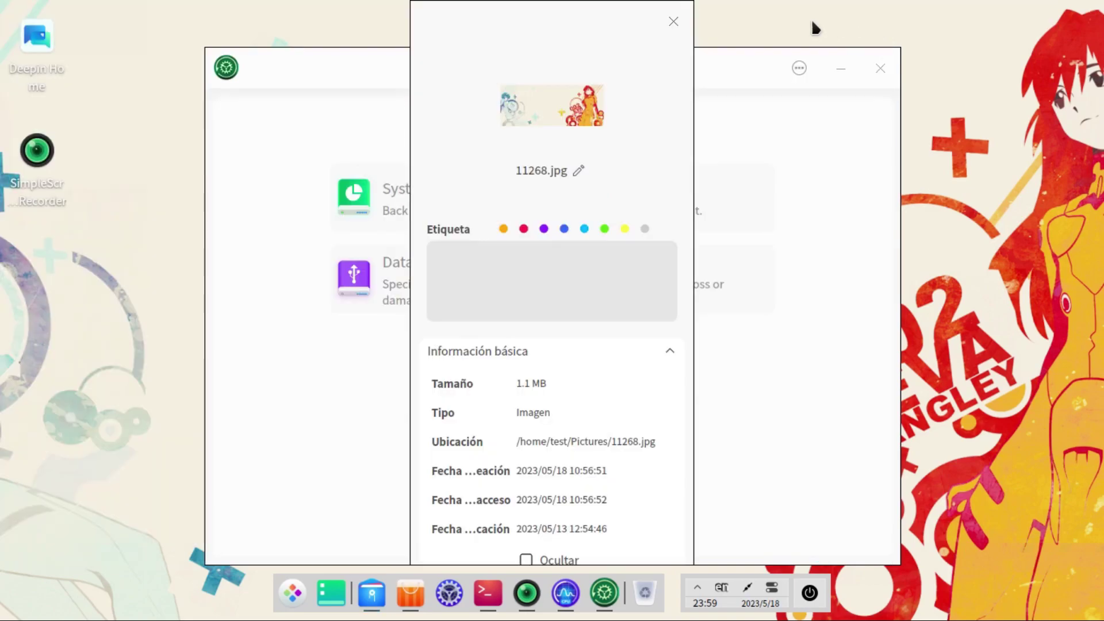
Step: Dismiss the 11268.jpg properties panel, toggle the app list several times, then focus the desktop
left_click(671, 20)
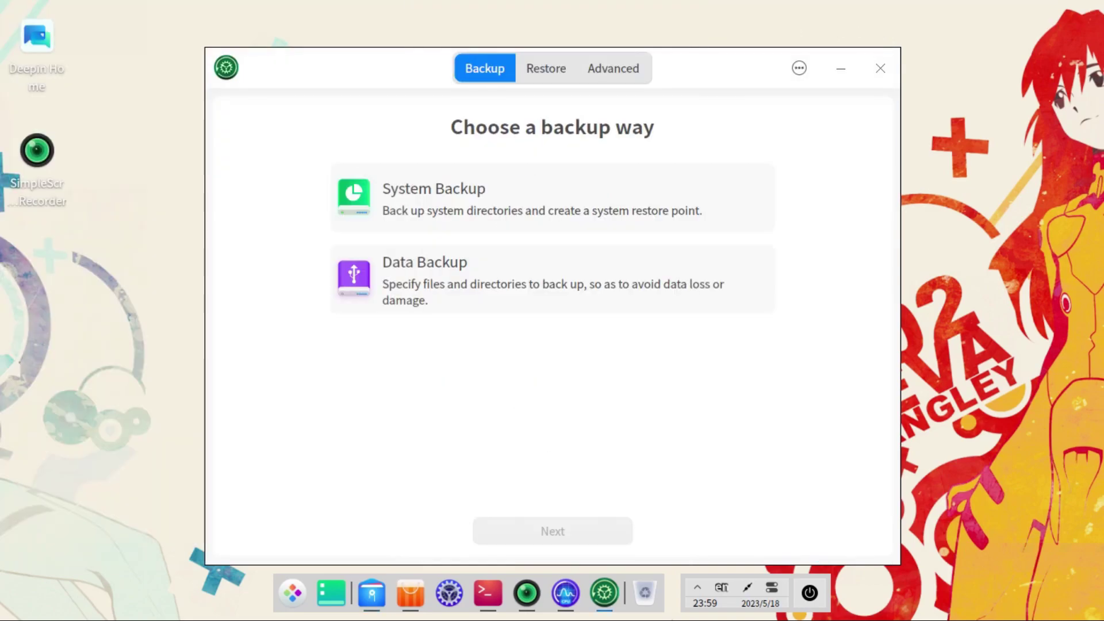
left_click(290, 599)
left_click(290, 599)
left_click(290, 599)
left_click(290, 599)
left_click(290, 599)
left_click(290, 599)
left_click(290, 599)
left_click(291, 599)
left_click(290, 599)
left_click(290, 599)
left_click(12, 377)
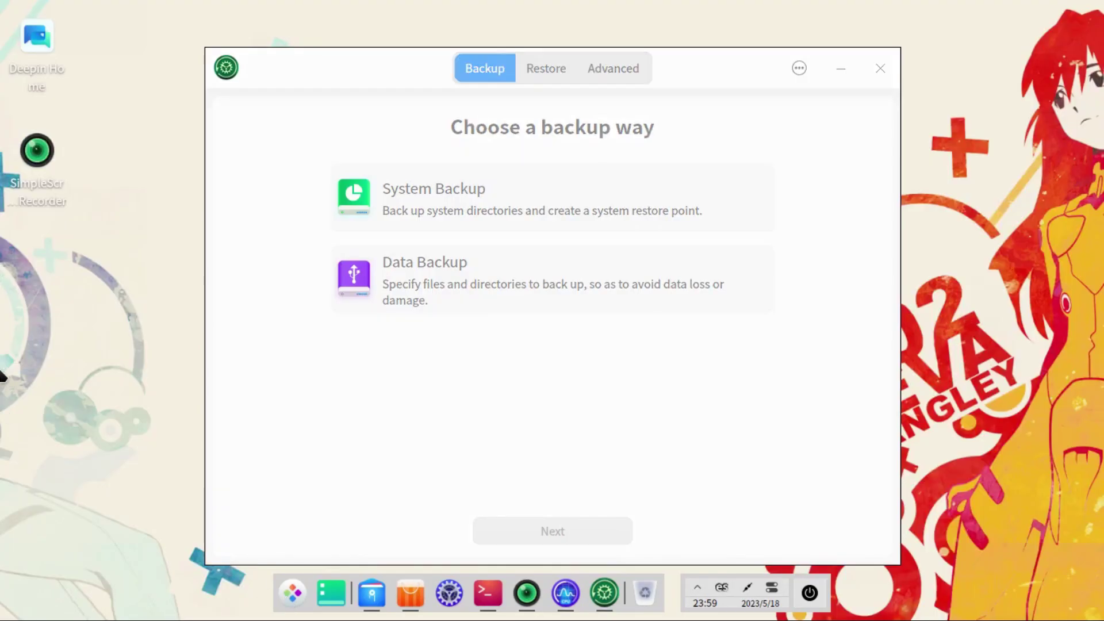